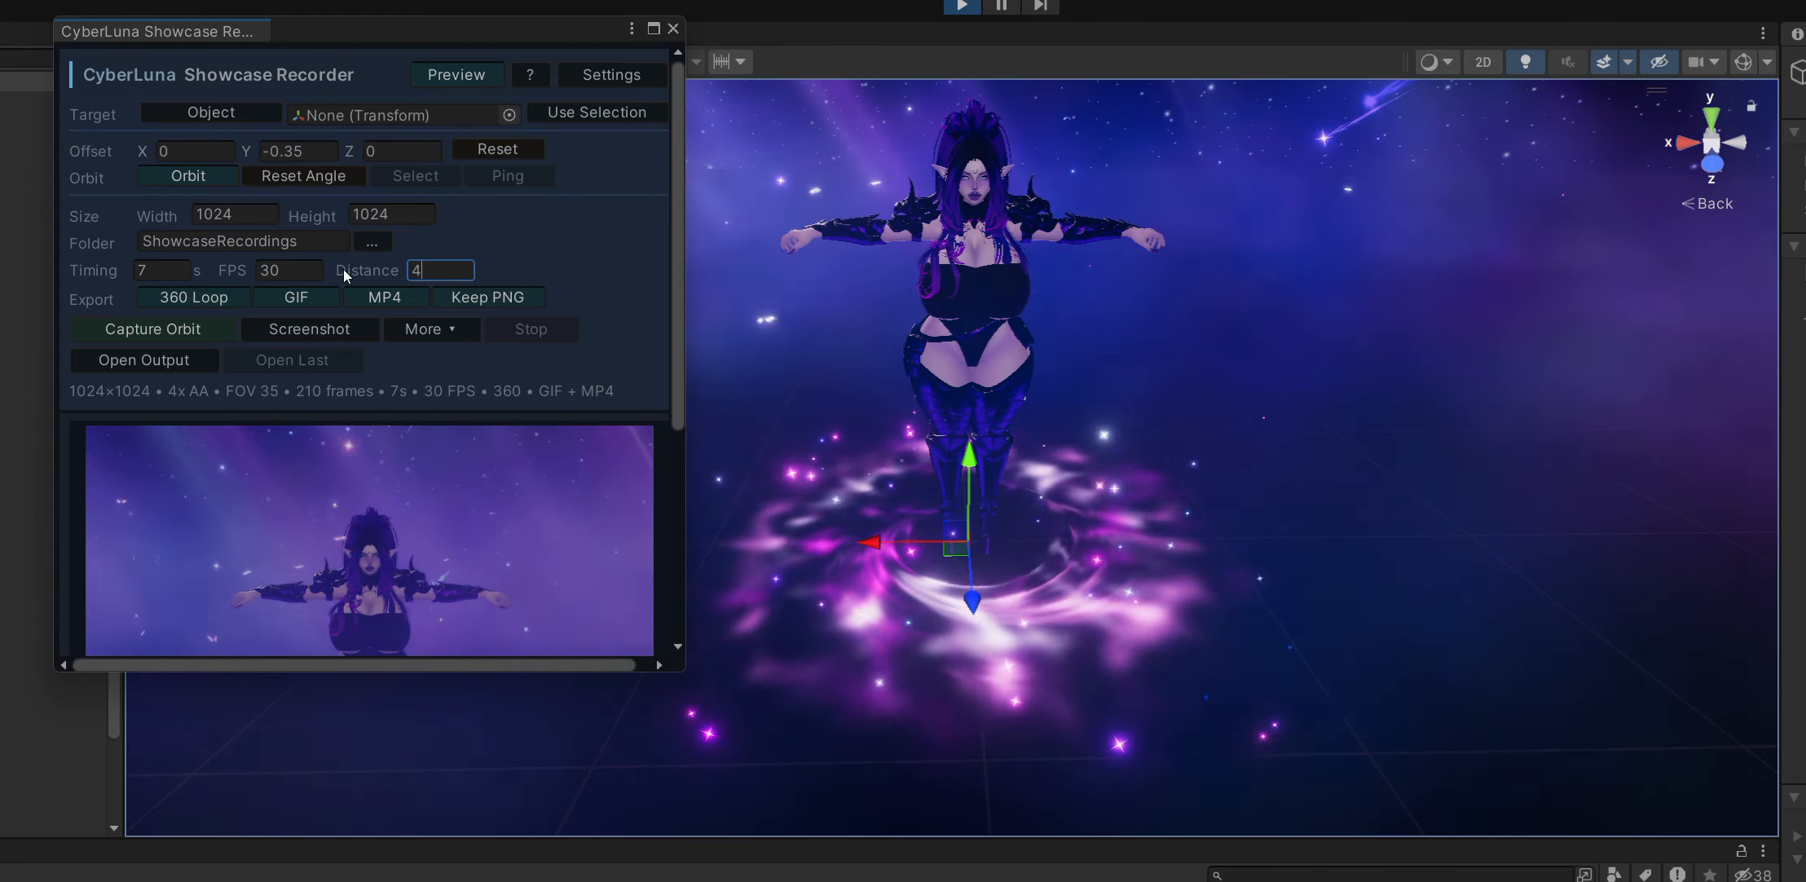
Record the orbit capture with the current settings and open its output folder OrbitCapture_20260611_164210.
click(171, 330)
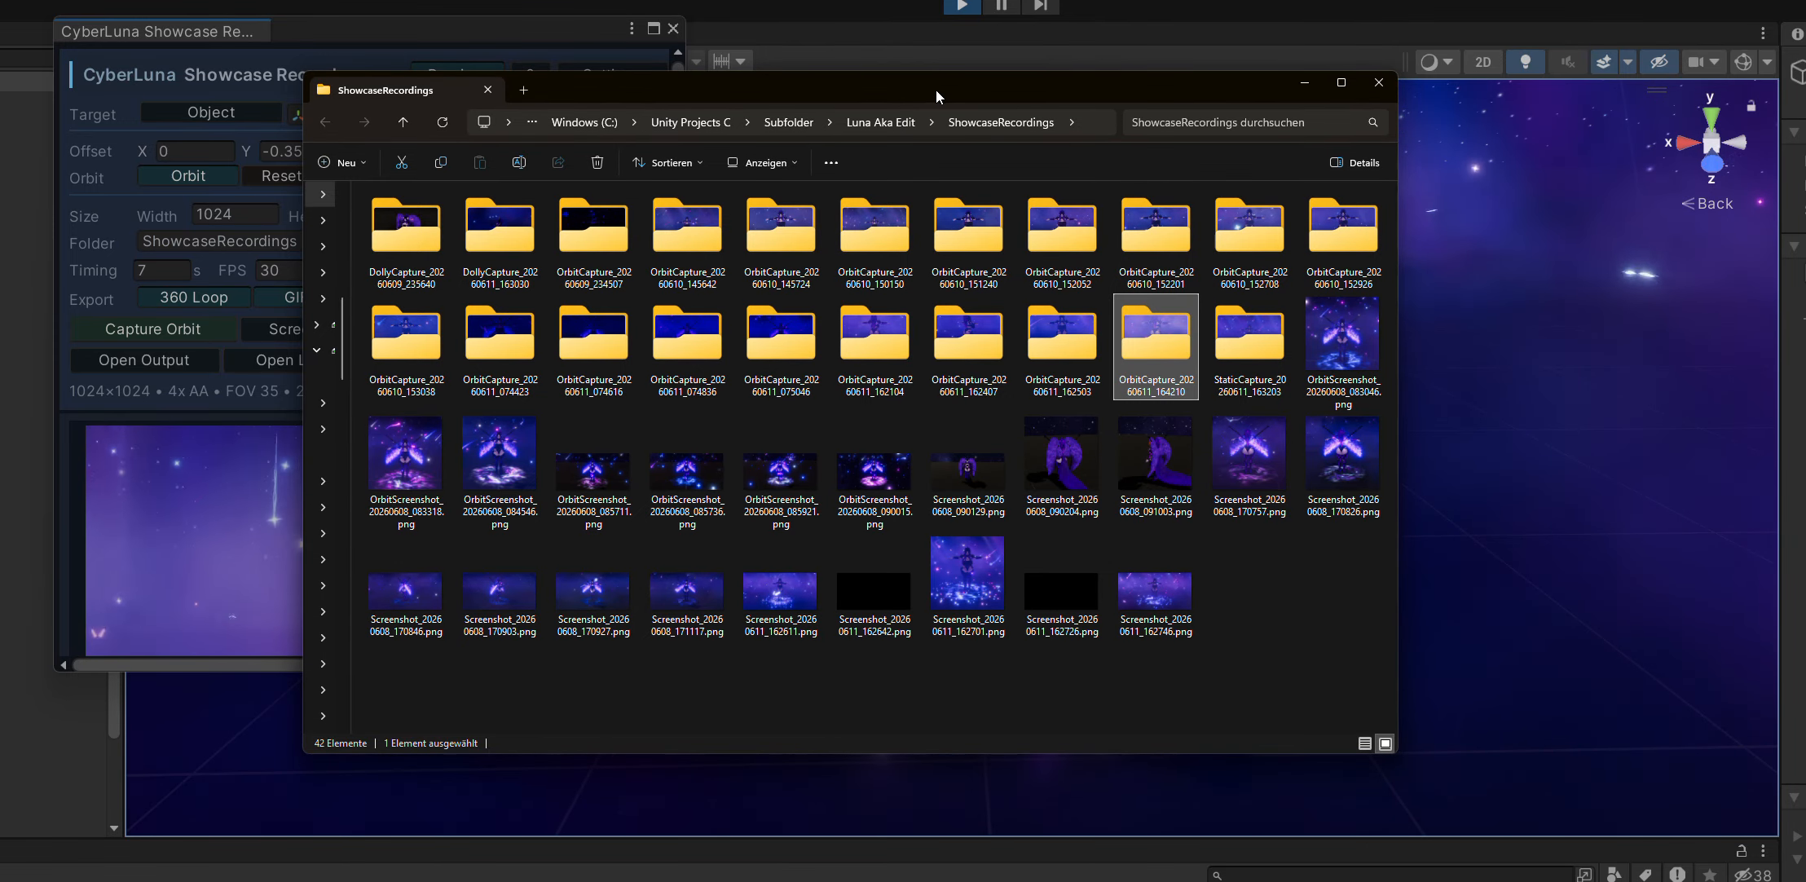
drag(941, 83, 951, 69)
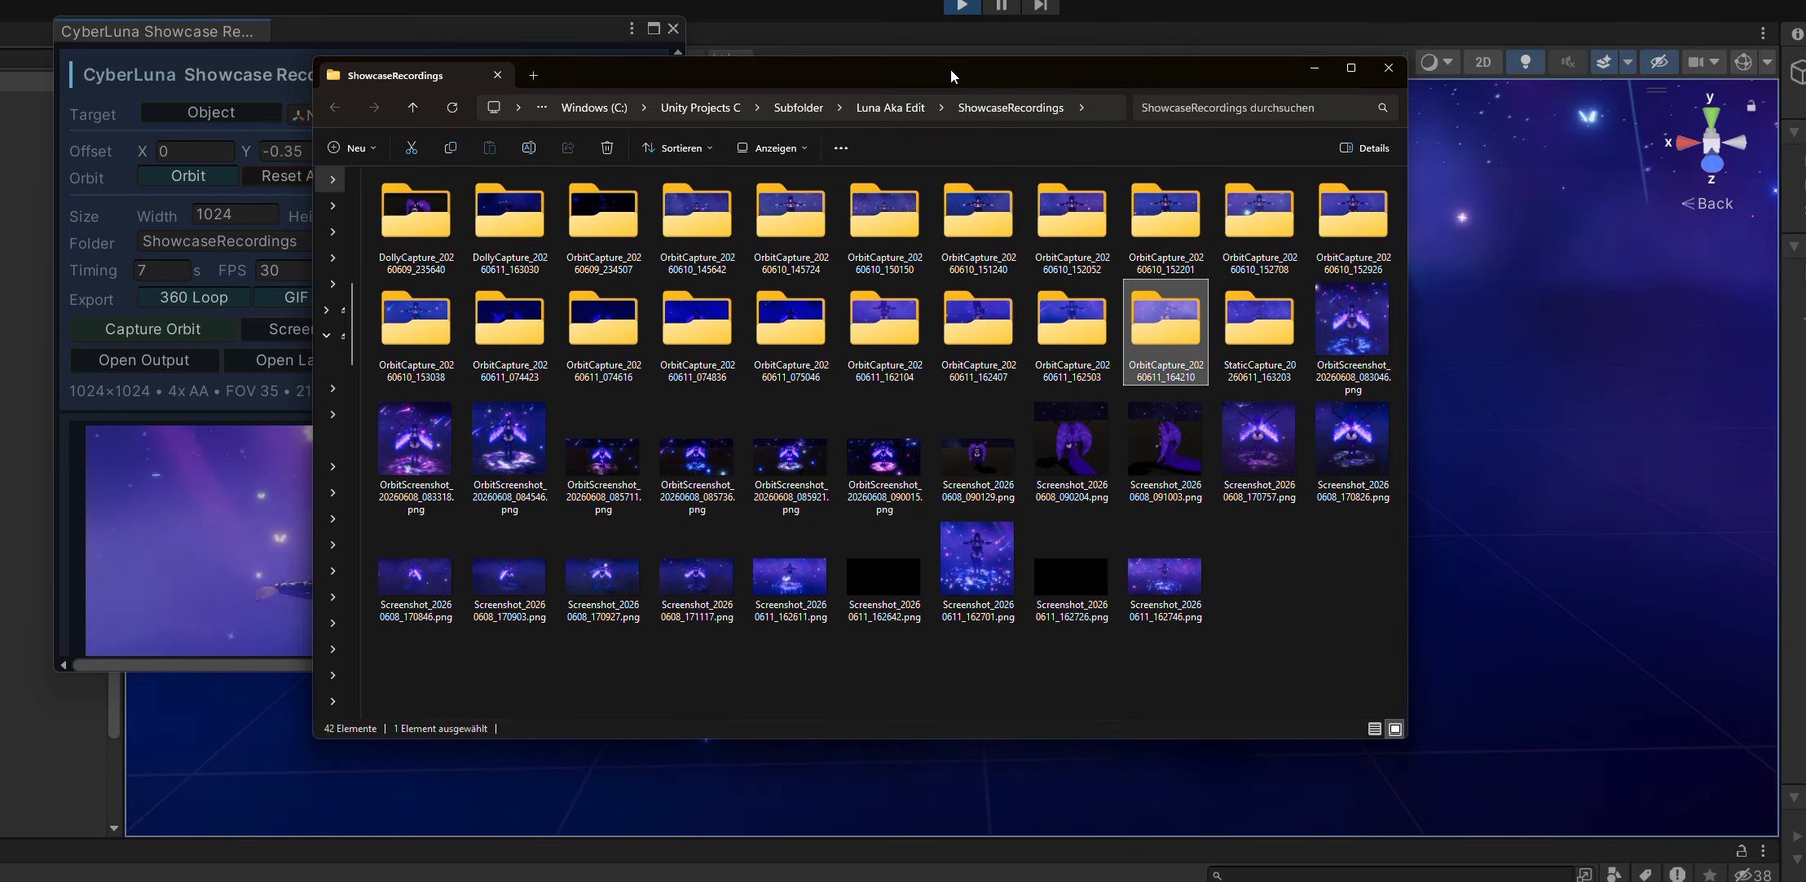
double_click(1152, 330)
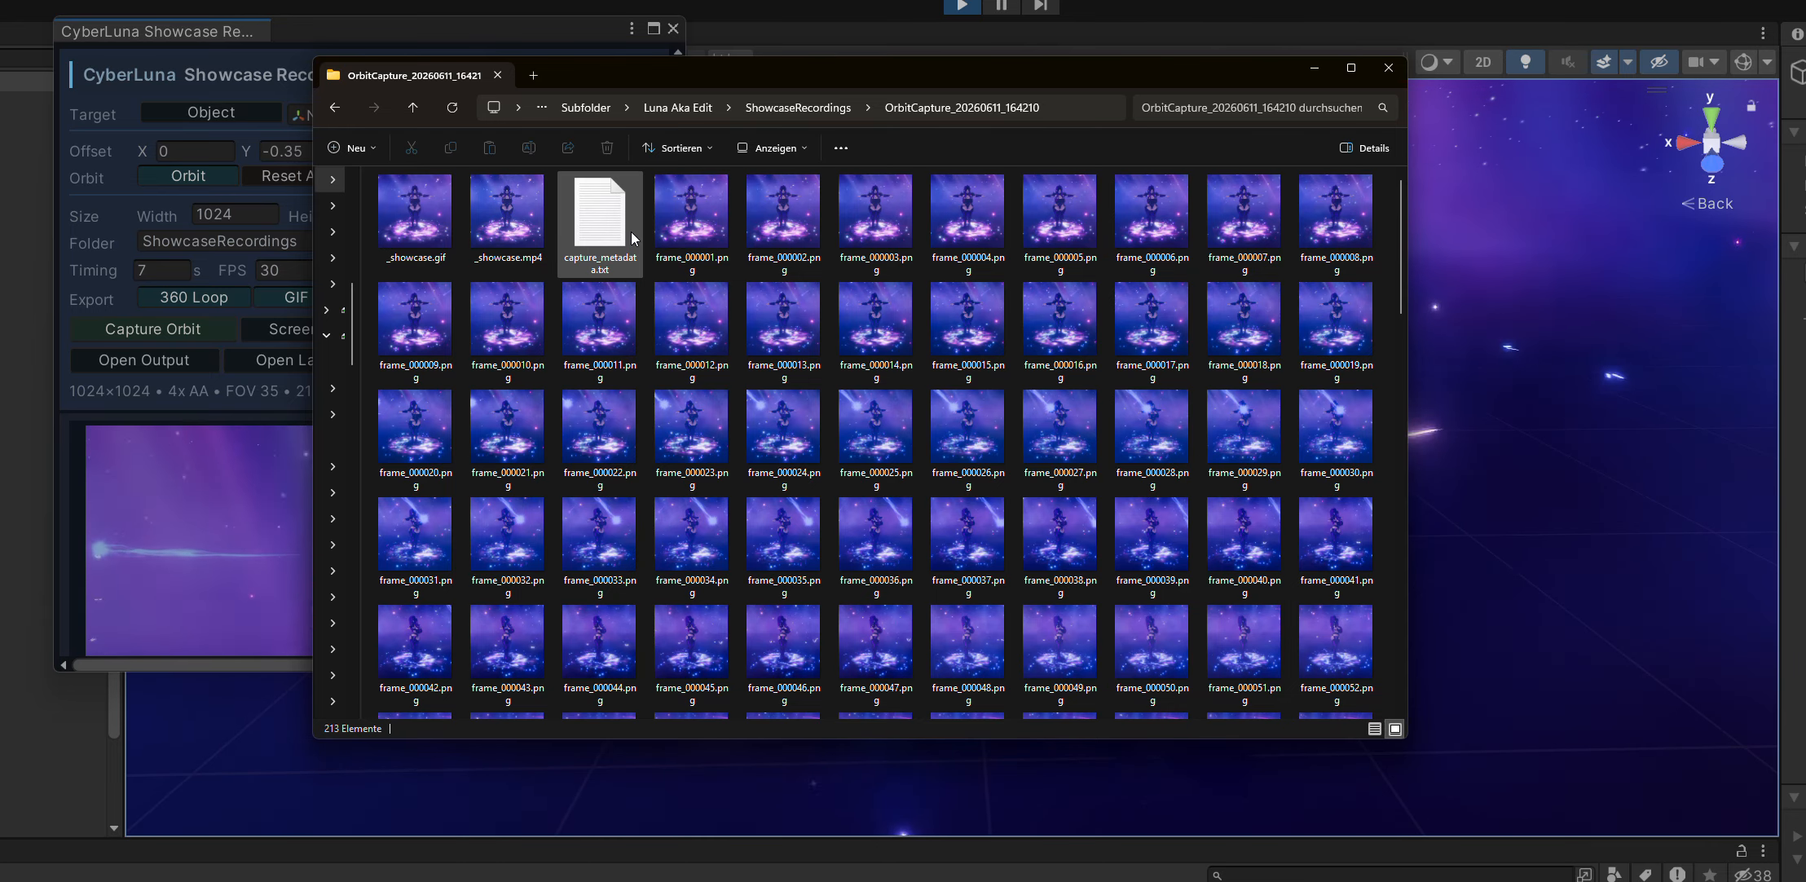
Browse the exported PNG frames, viewing frame_000165.png and several frames after it at full size.
scroll(632, 237, down, 1)
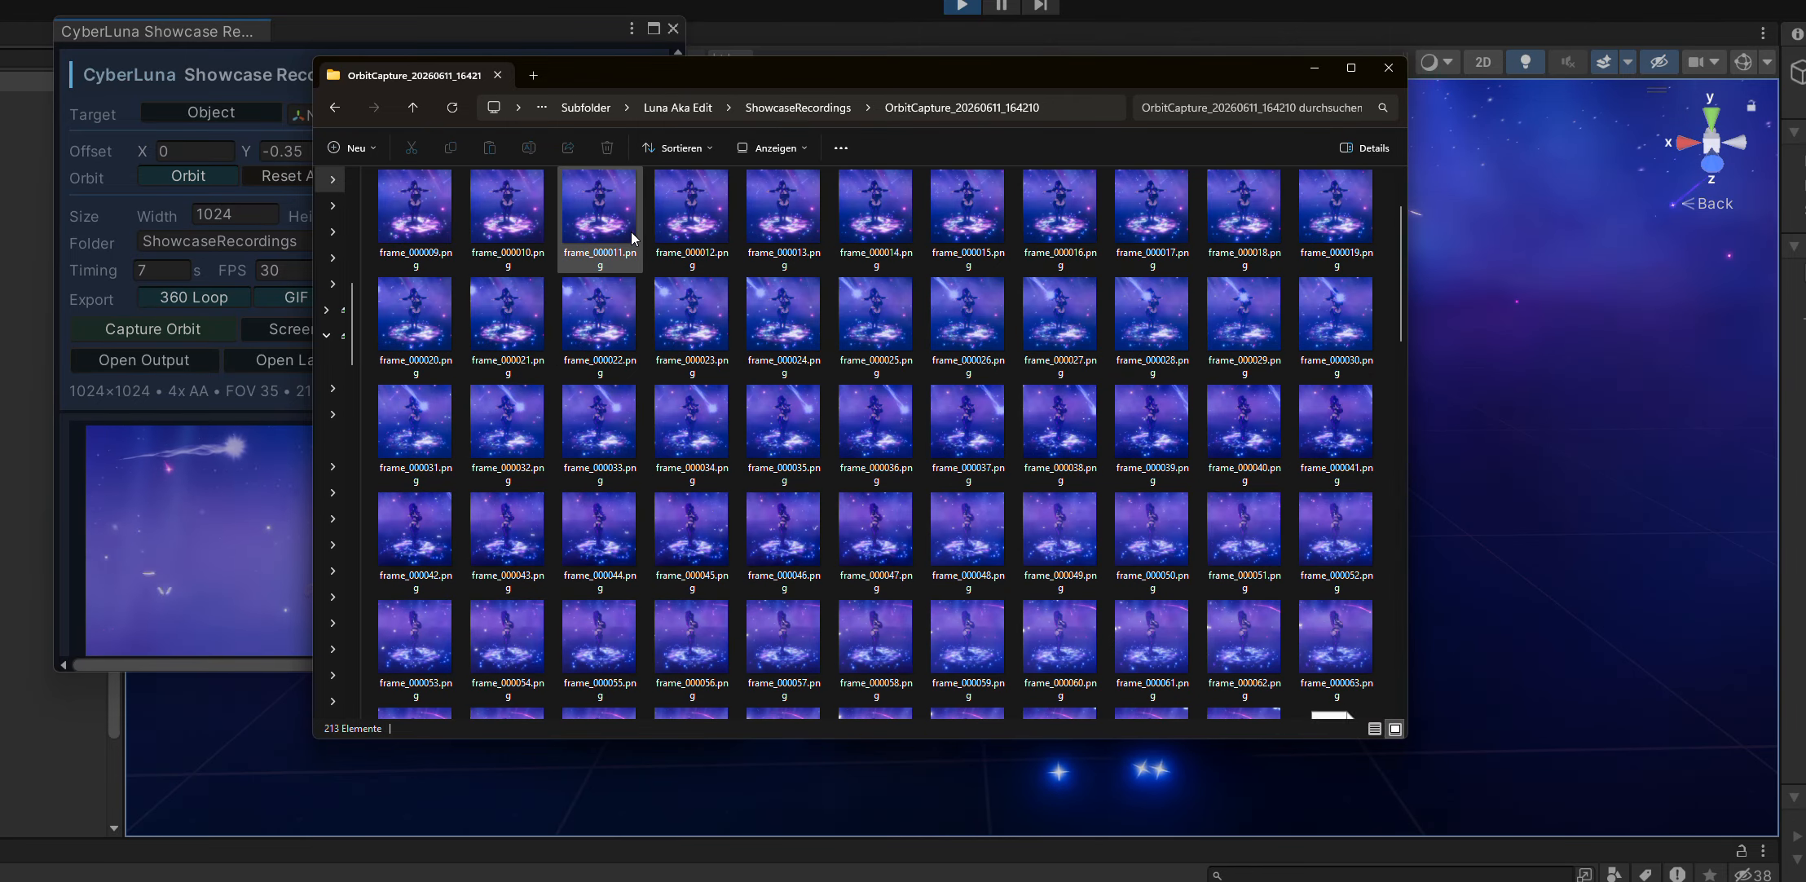
scroll(631, 237, down, 10)
drag(879, 88, 1153, 88)
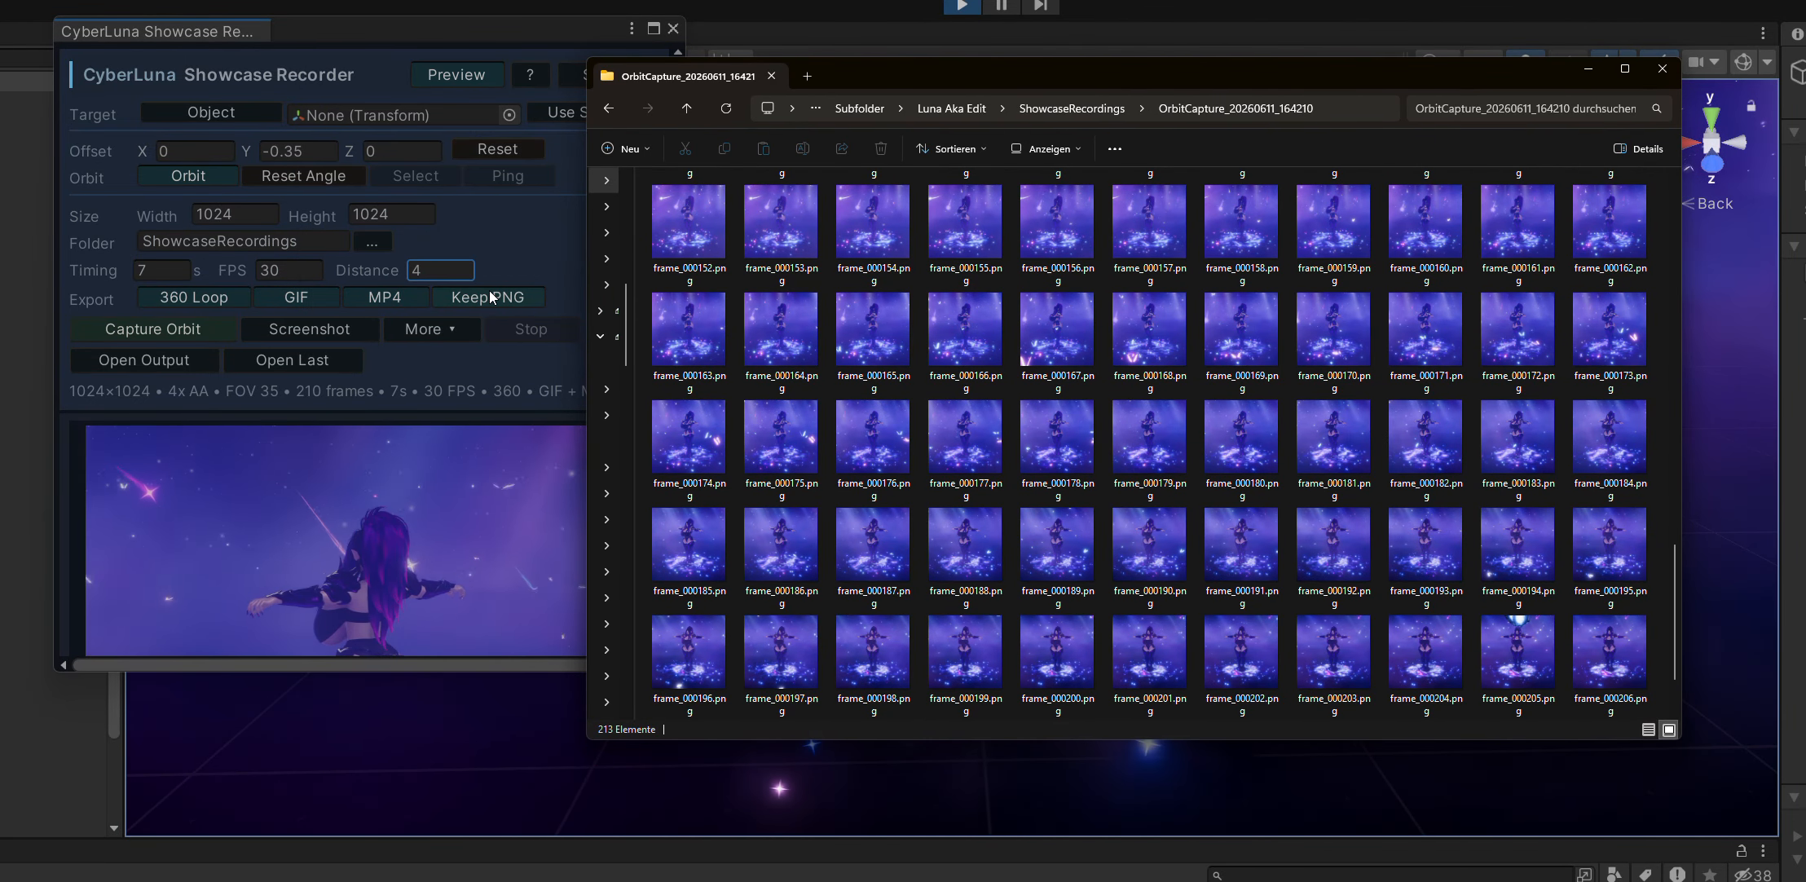
double_click(852, 318)
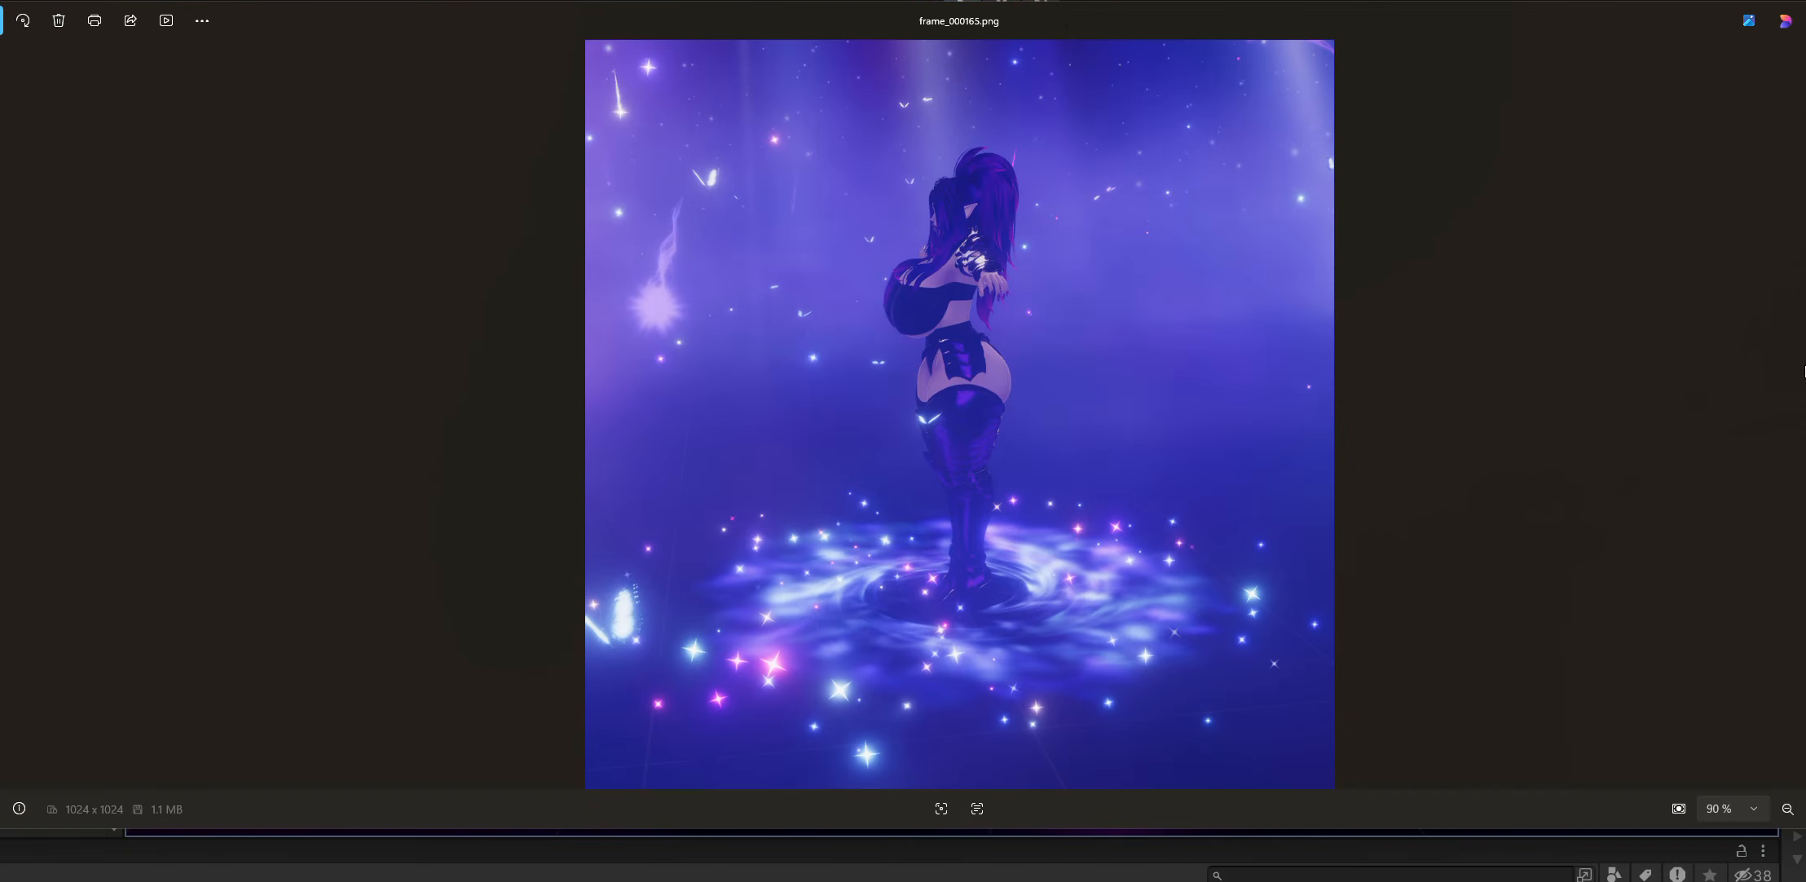
key(Right)
key(Right)
key(Right)
key(Right)
key(Right)
key(Right)
key(Right)
key(Right)
key(Right)
key(Right)
key(Right)
key(Right)
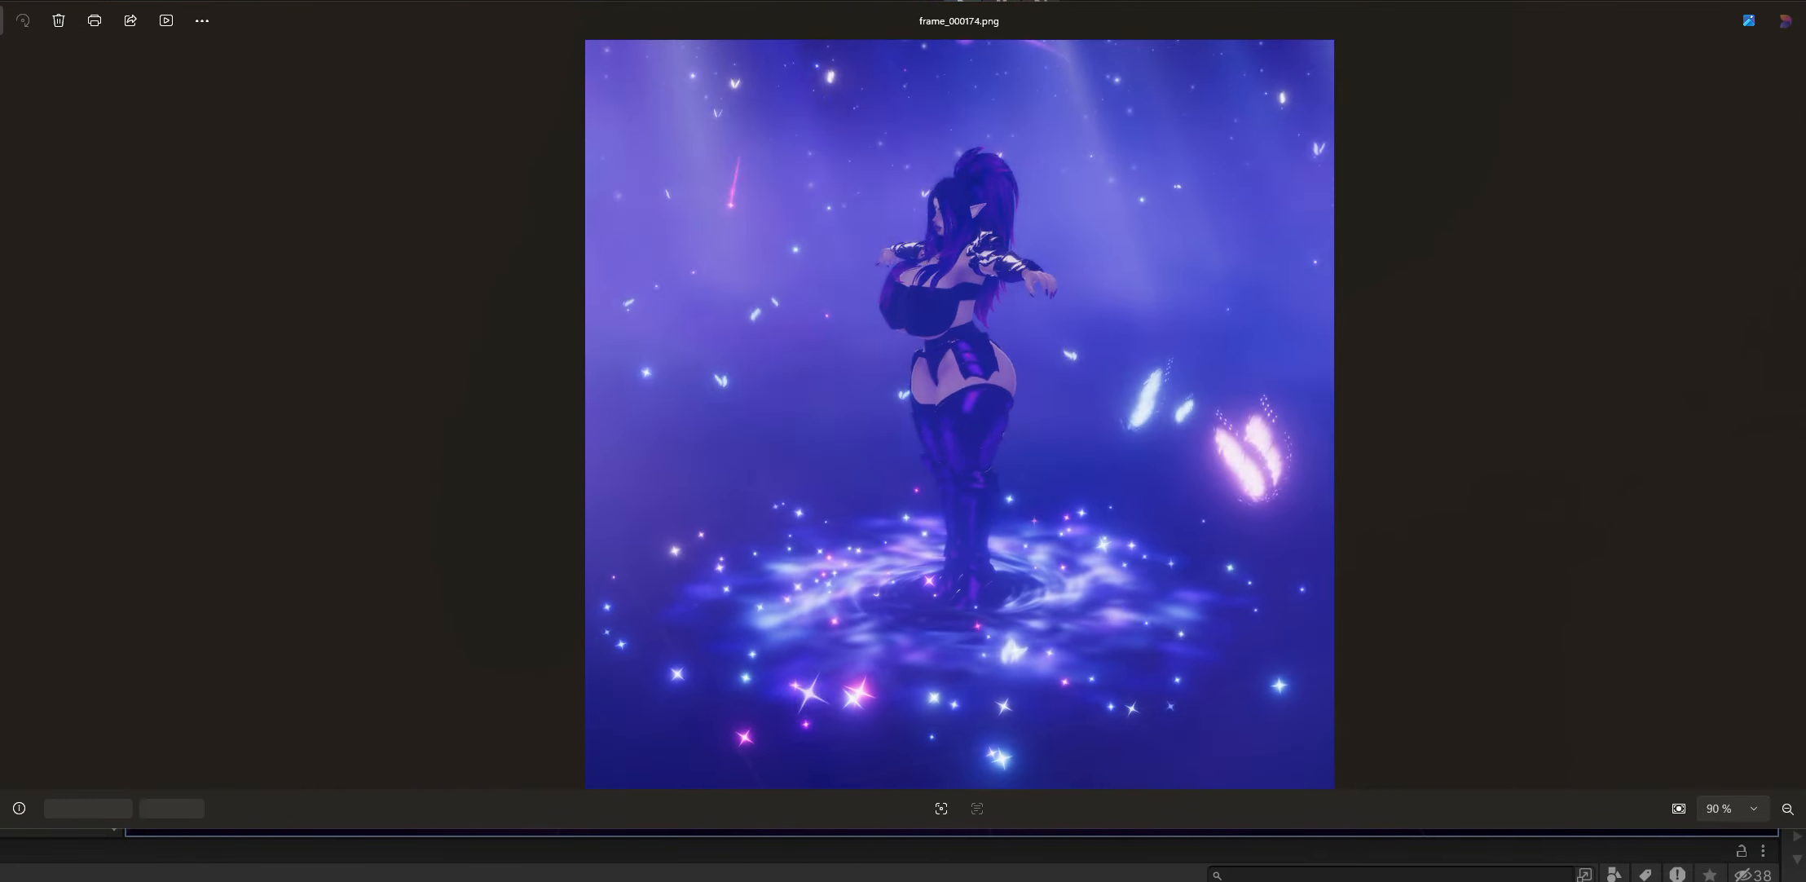
key(Right)
key(Right)
key(Escape)
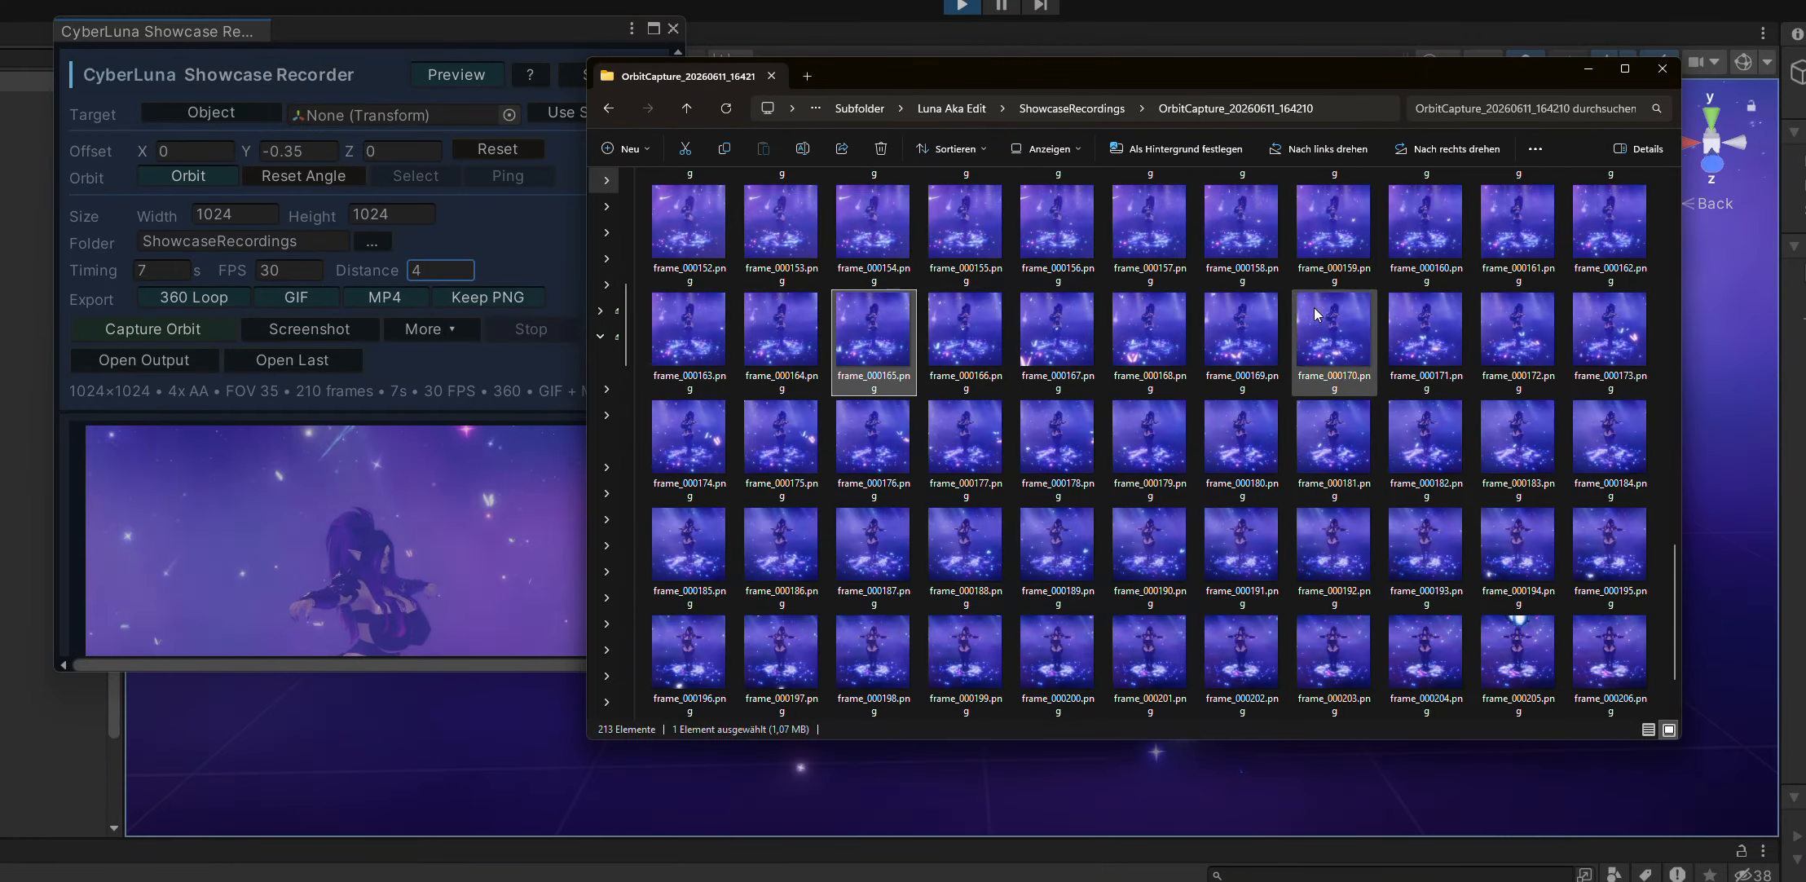
View the exported _showcase.gif and inspect its image quality up close.
scroll(945, 301, up, 13)
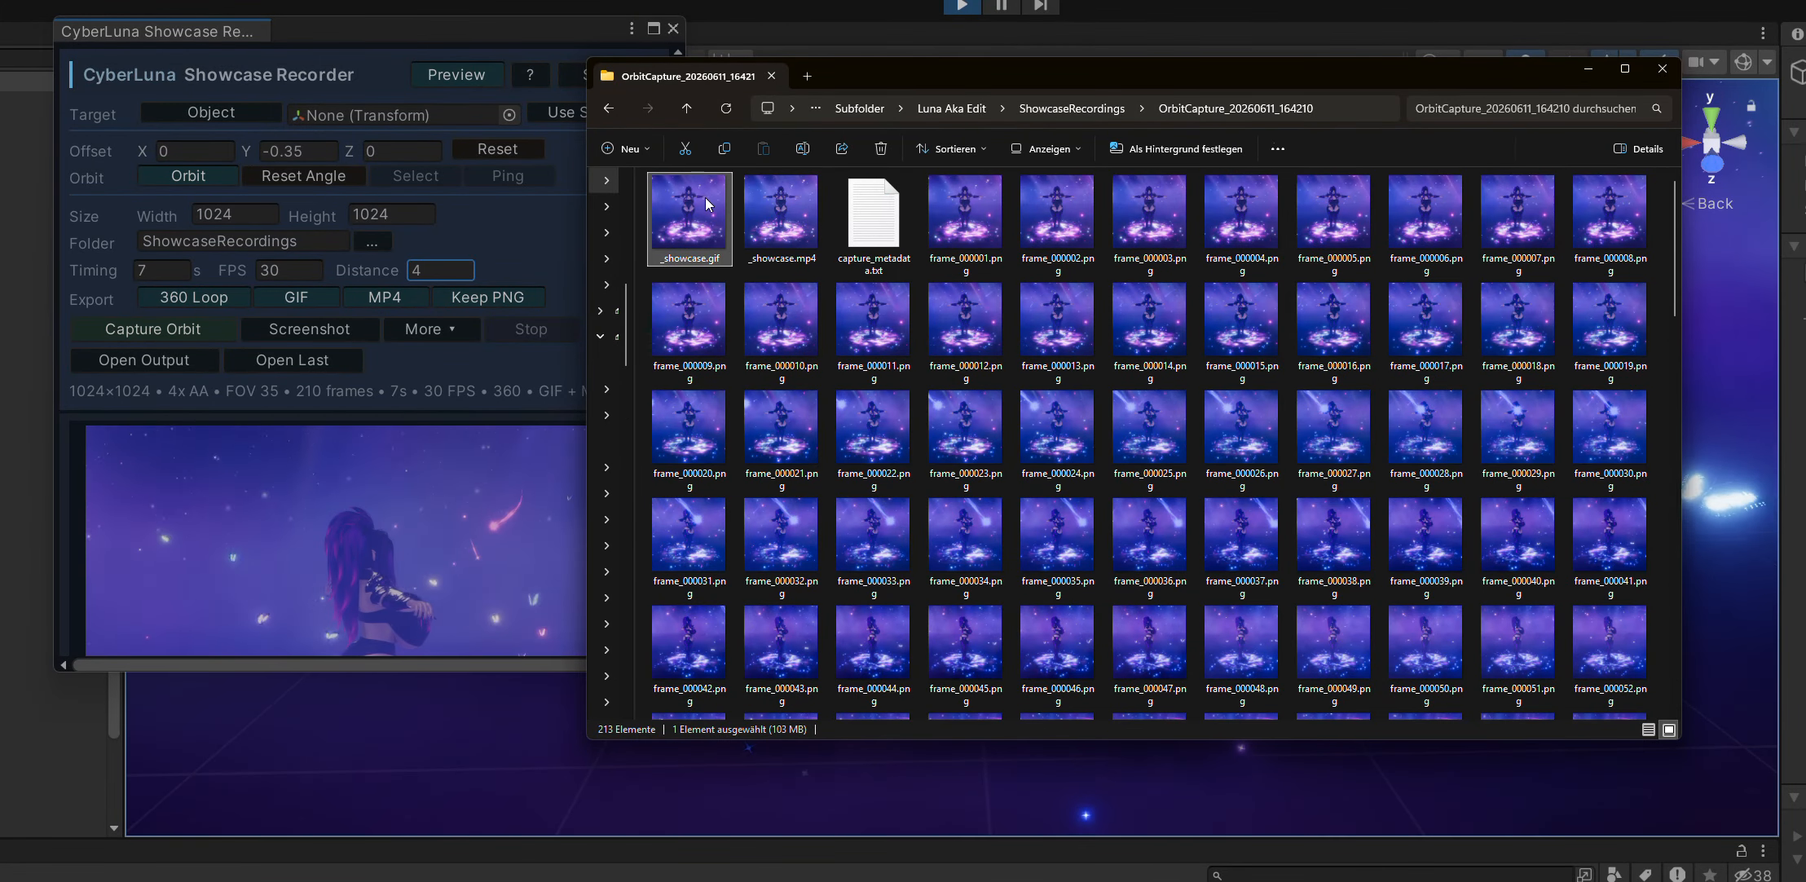
double_click(706, 198)
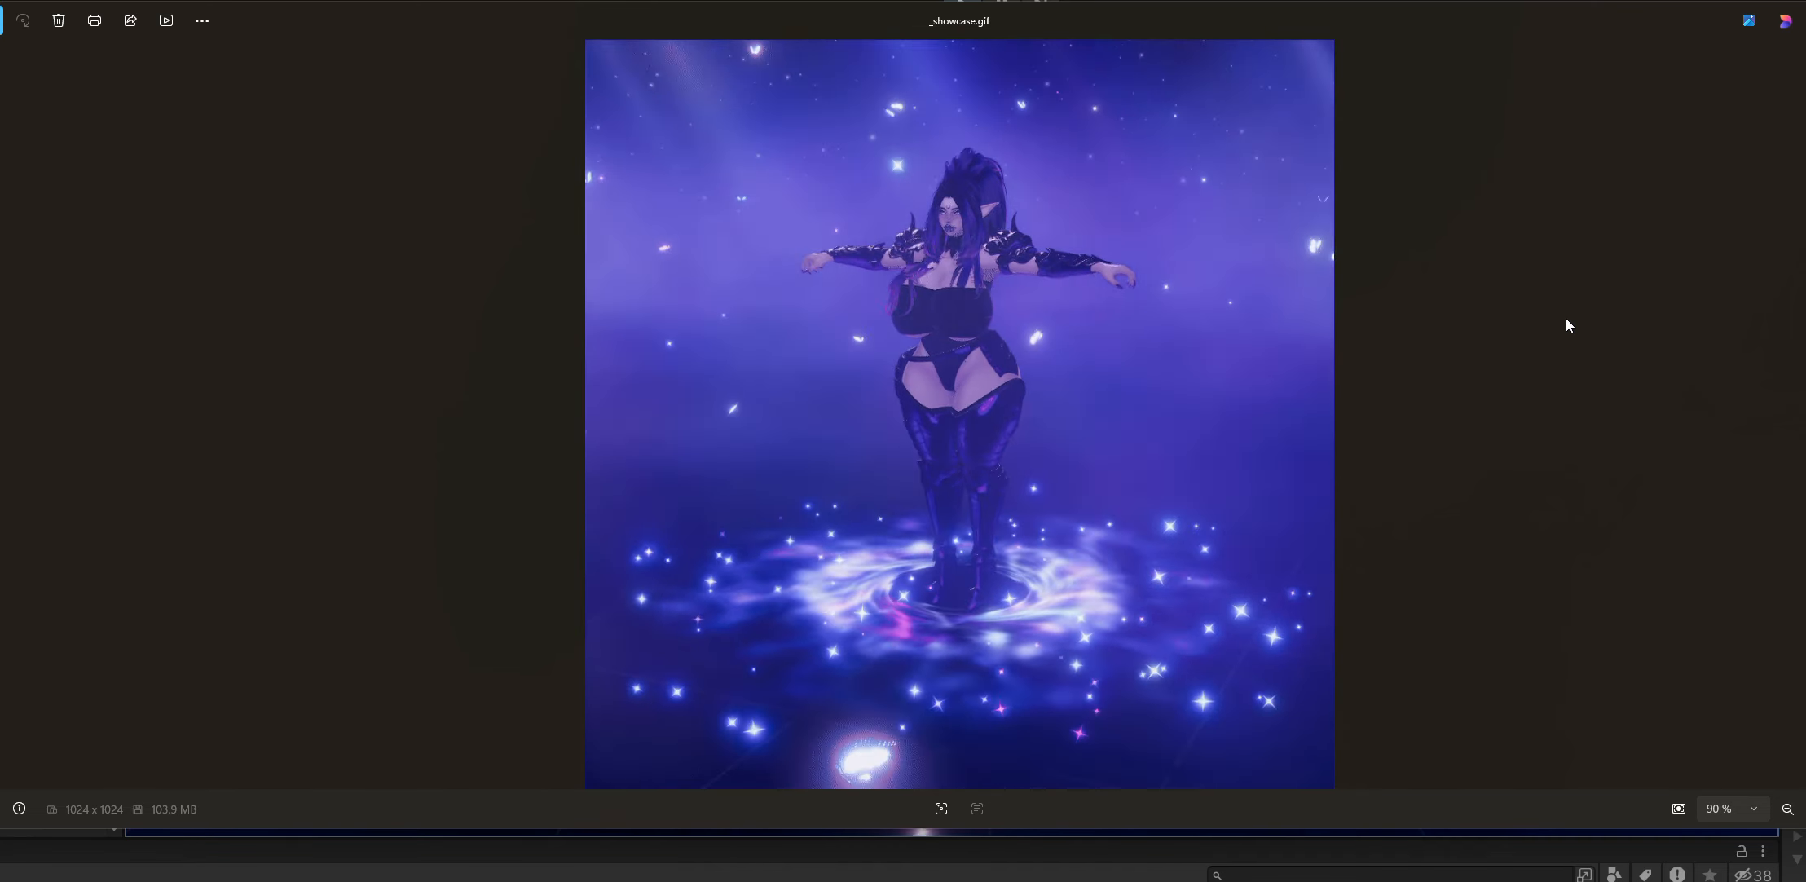
scroll(1080, 449, up, 6)
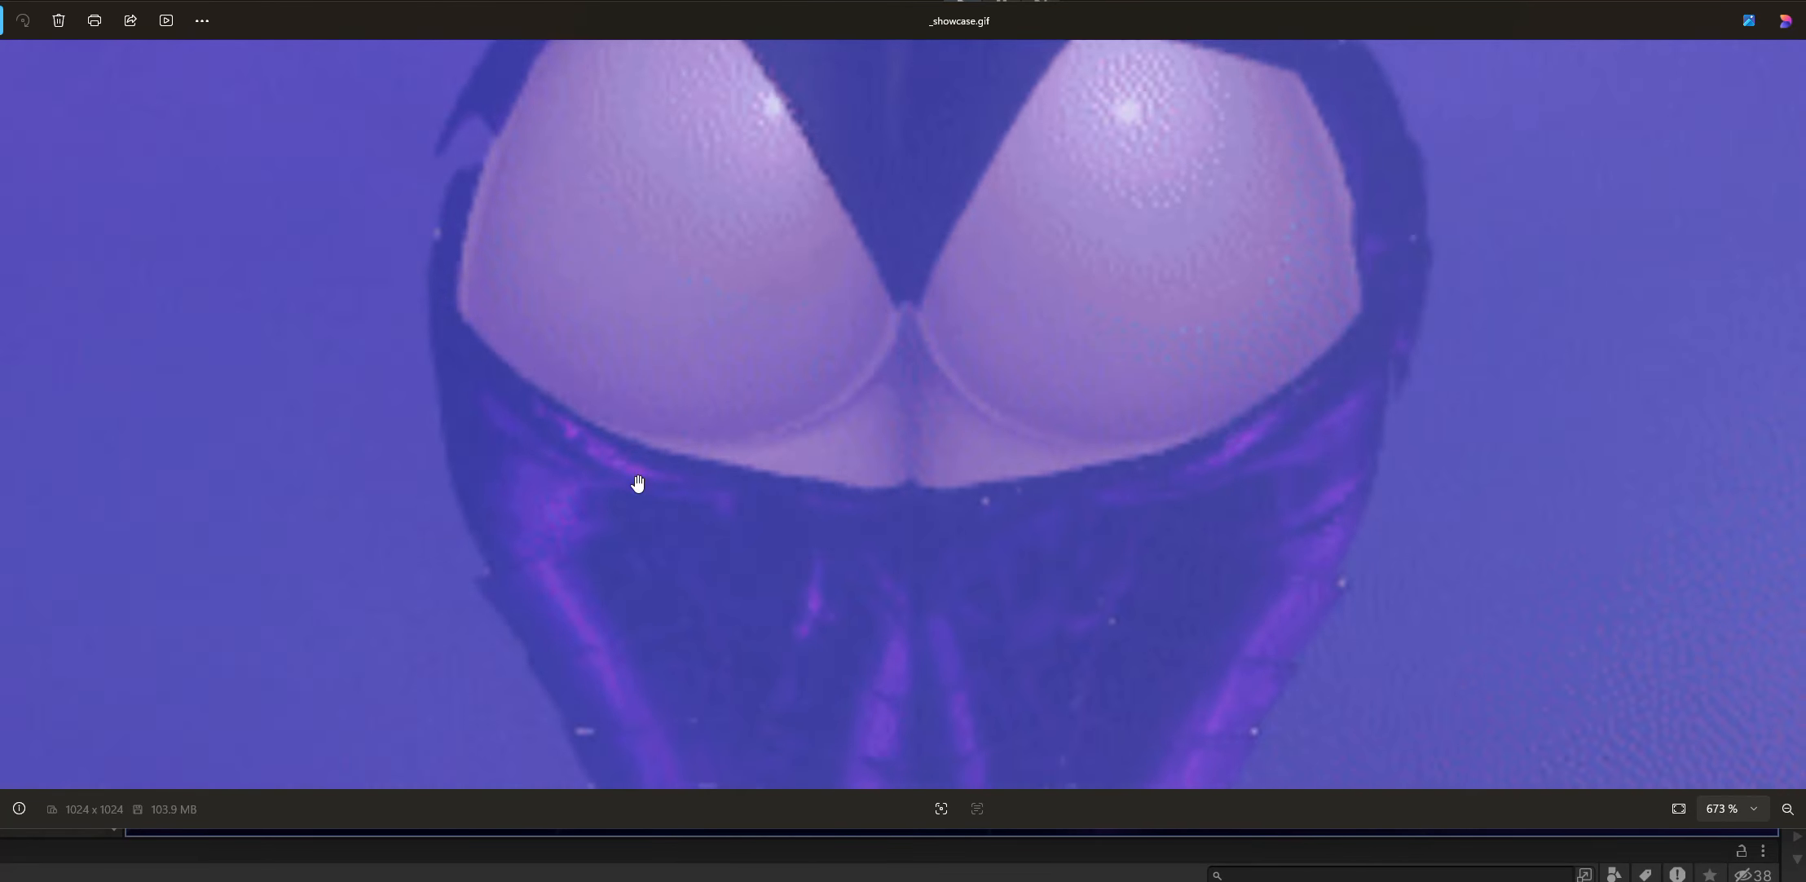
scroll(608, 409, down, 6)
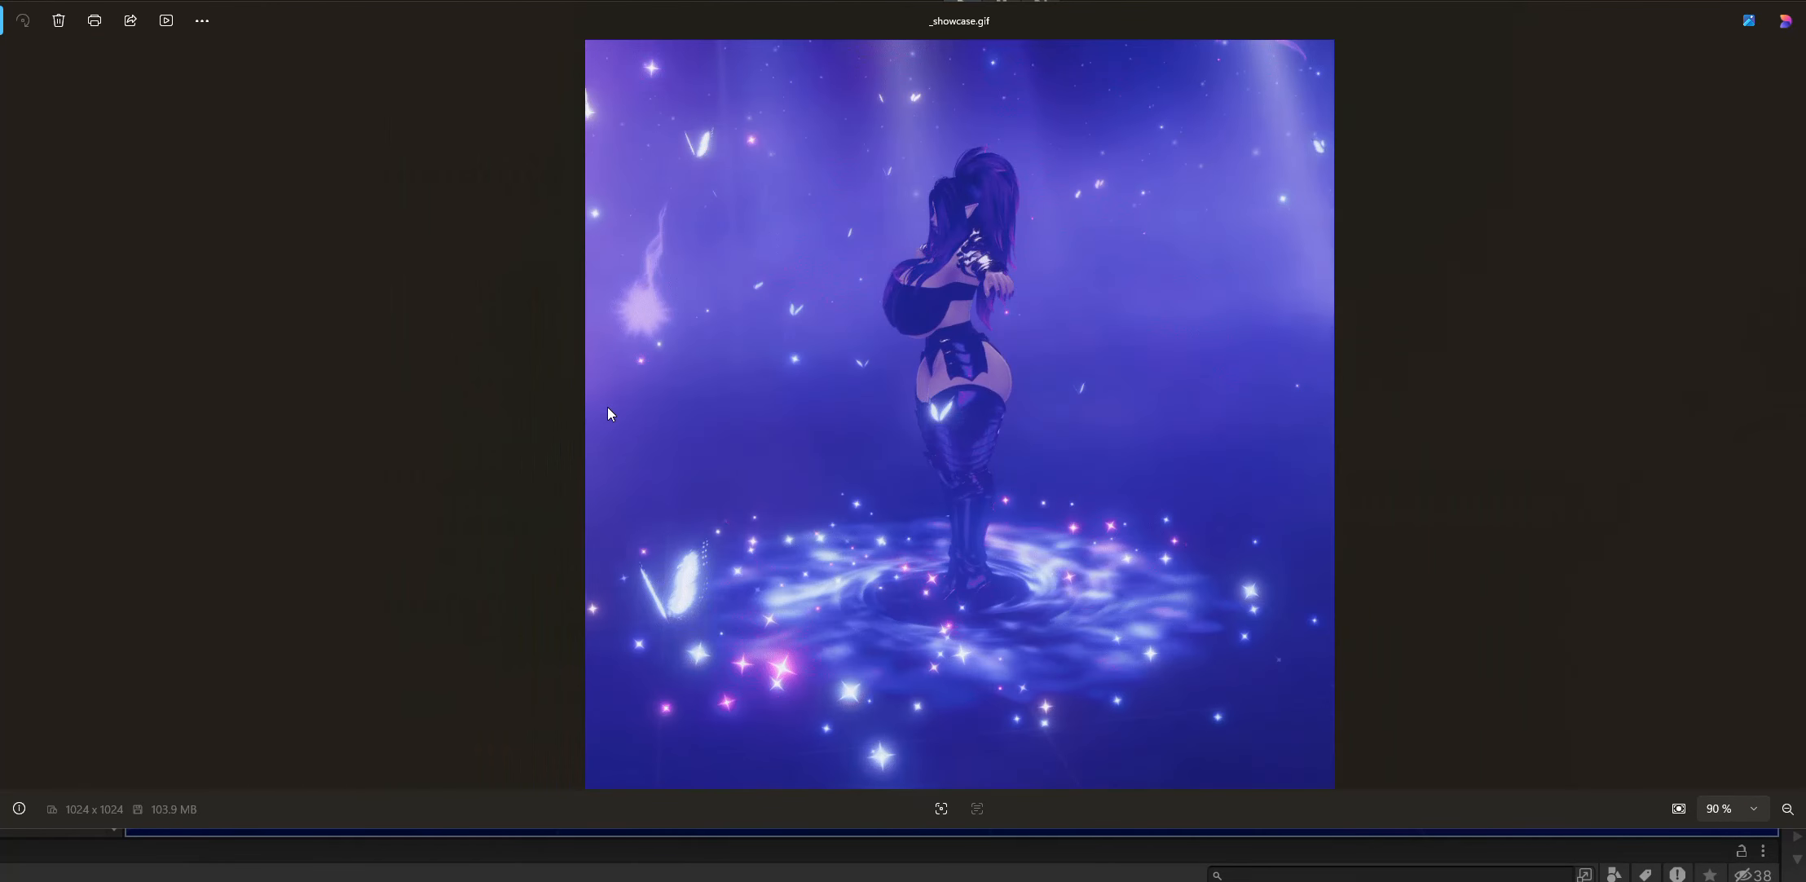
key(Escape)
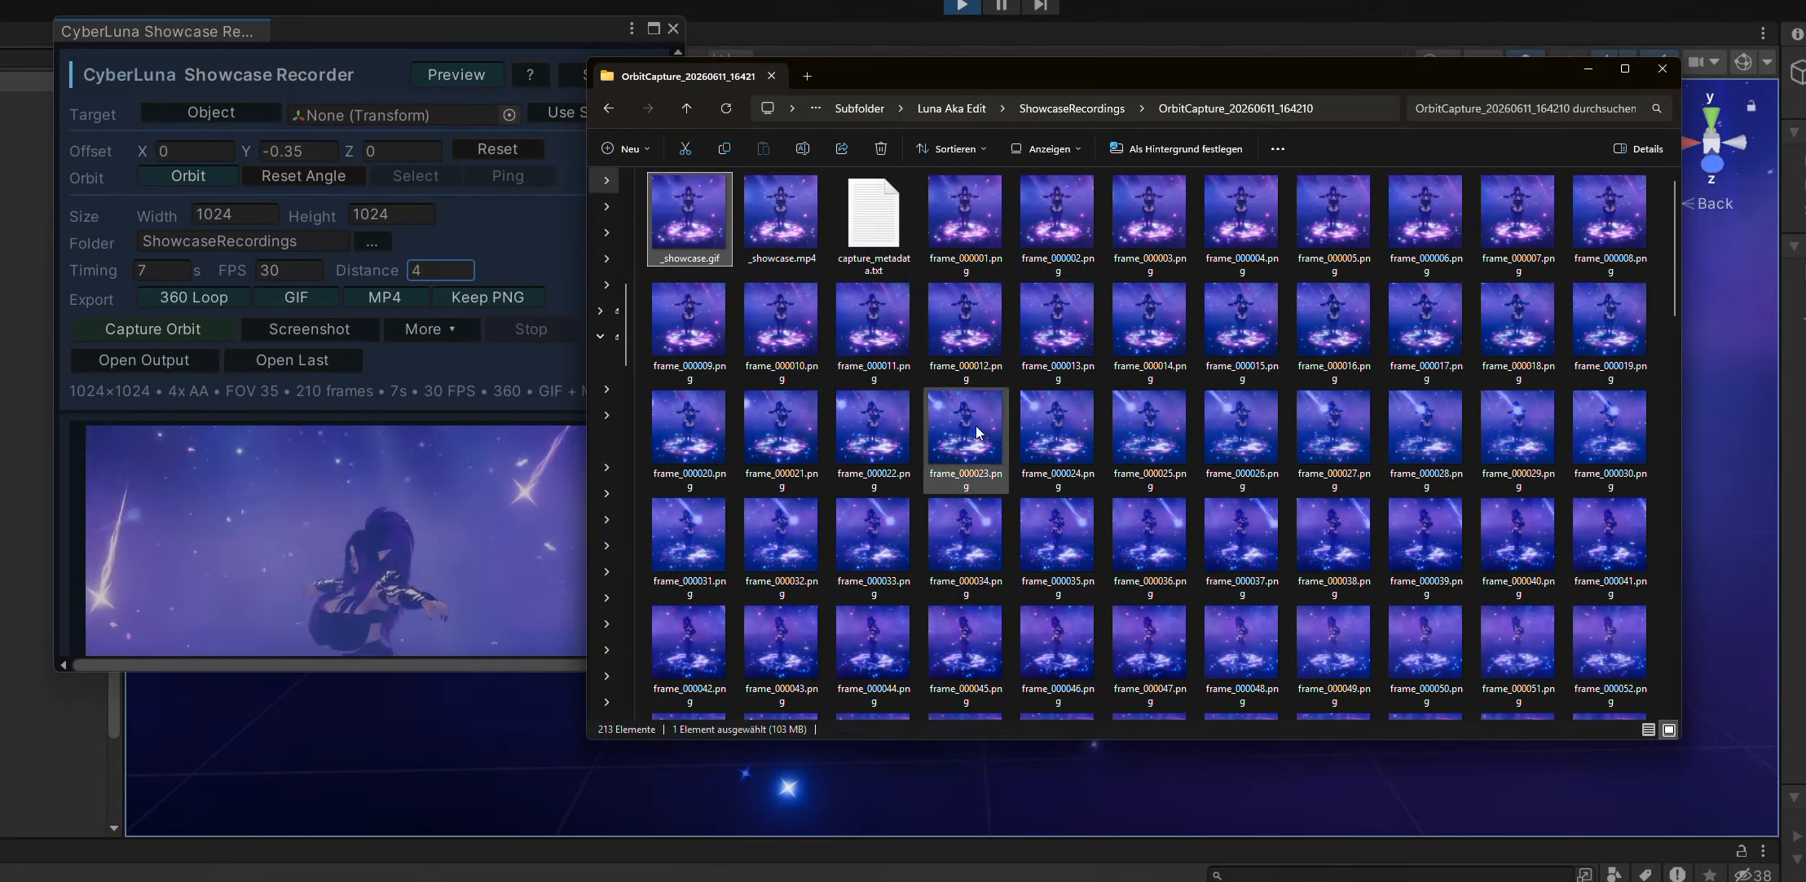
Scrub through and play the exported _showcase.mp4, and close the player and the capture folder.
double_click(773, 224)
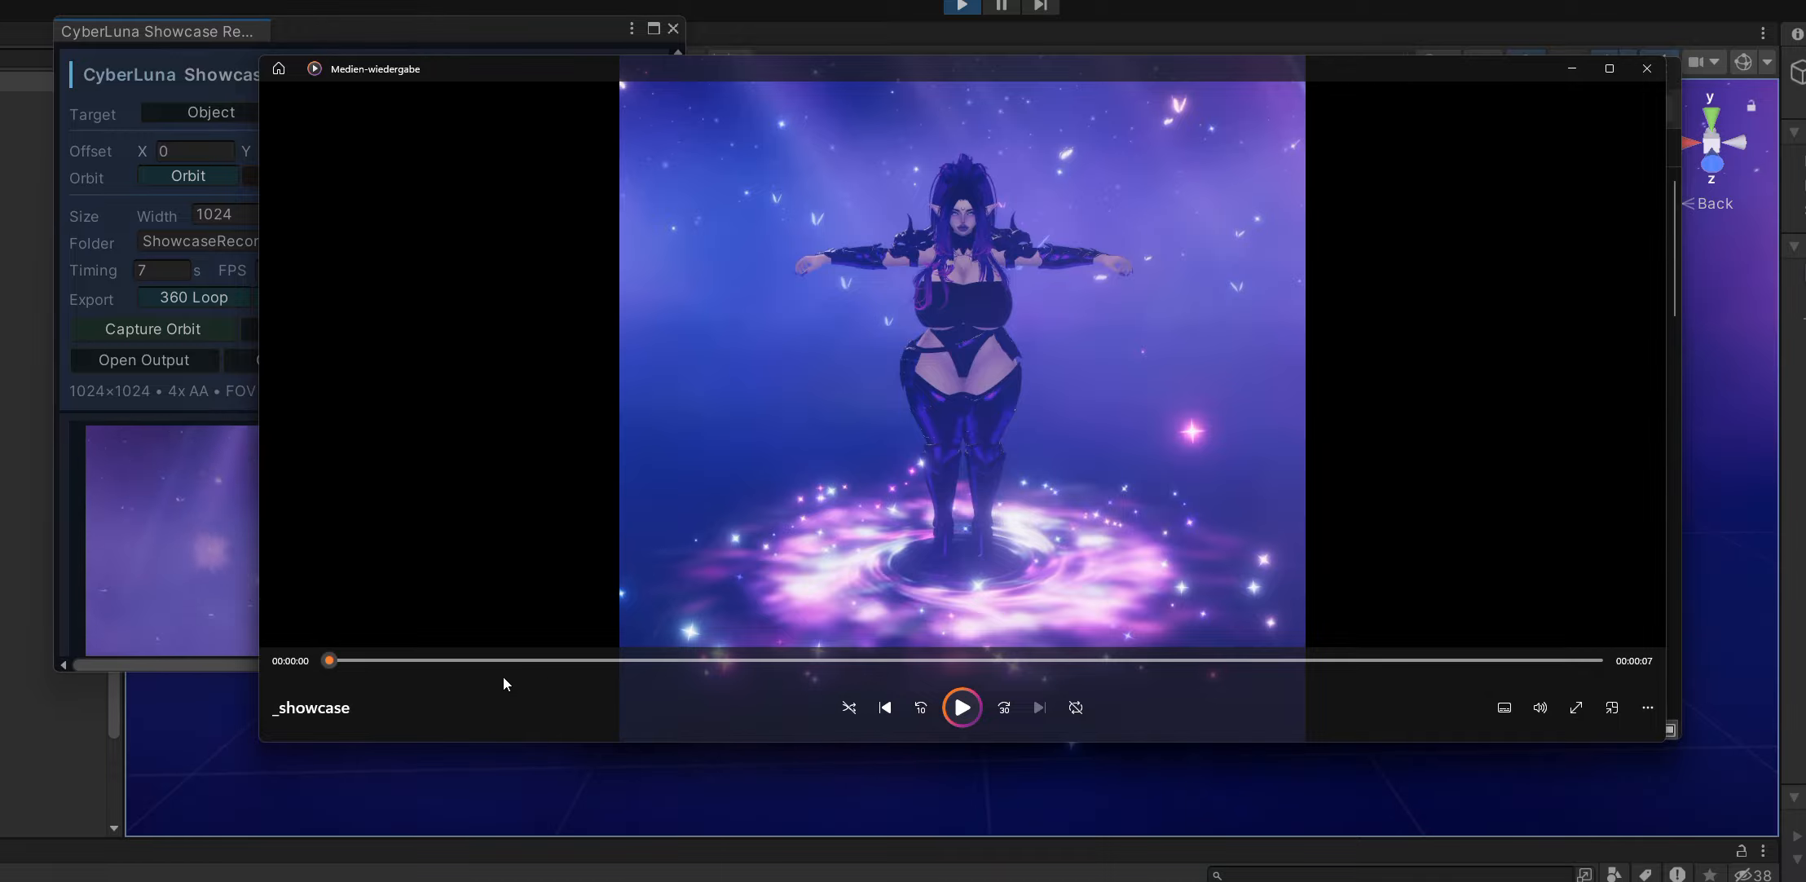
drag(332, 661, 895, 692)
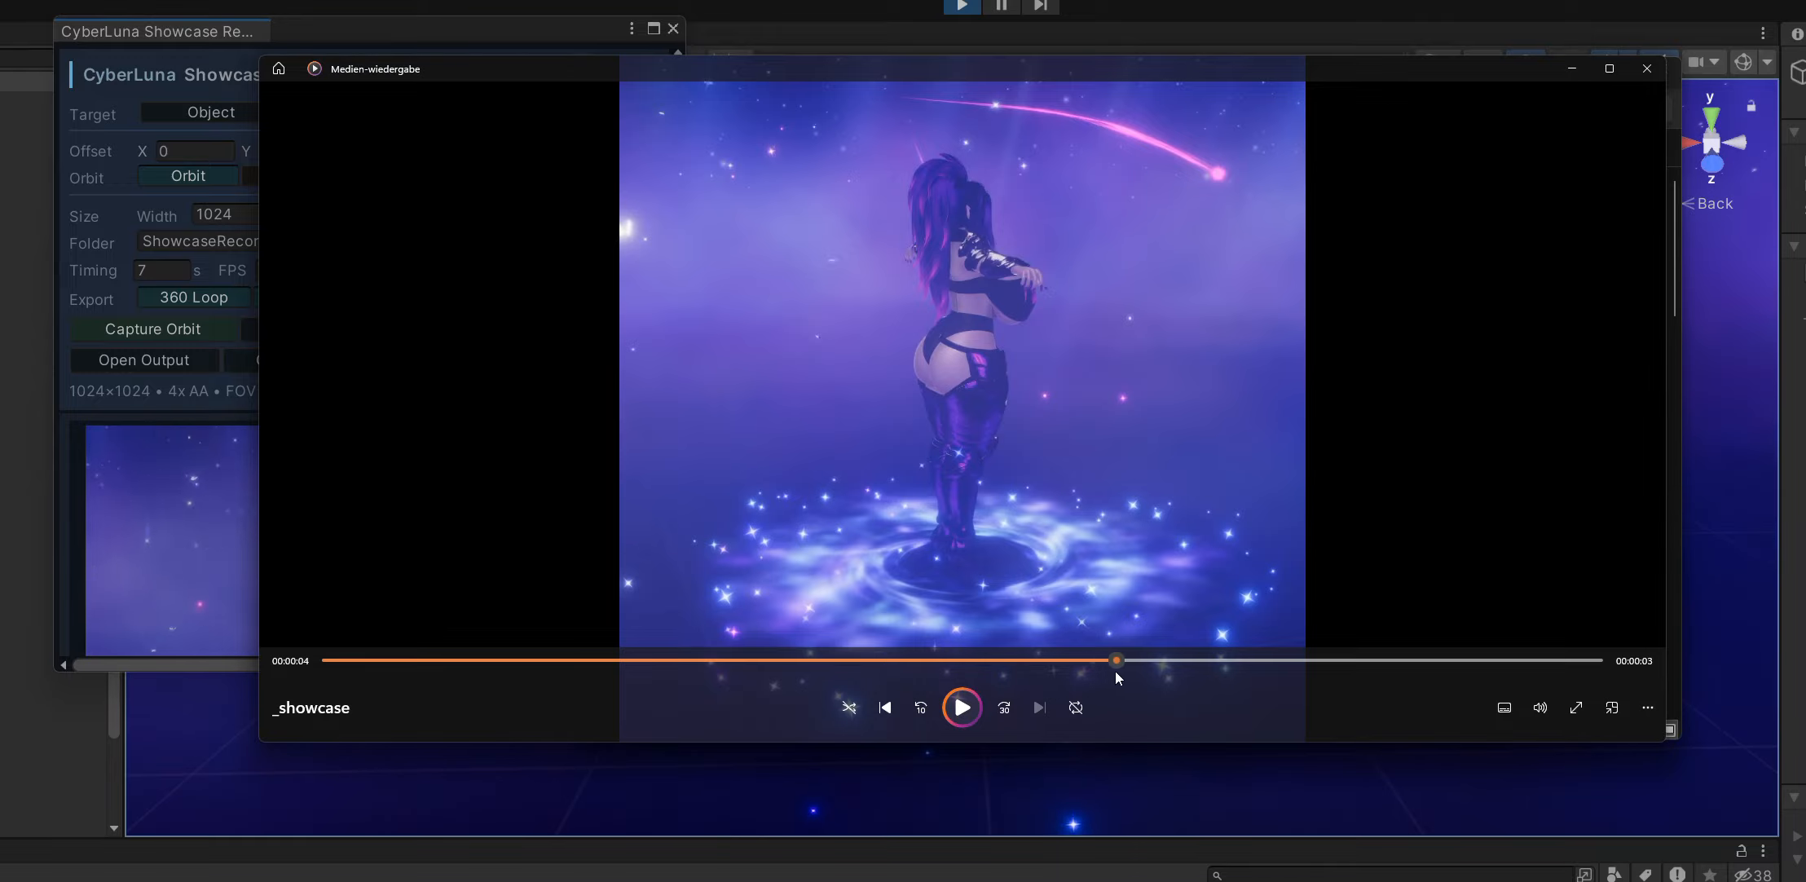
drag(1117, 675, 1414, 650)
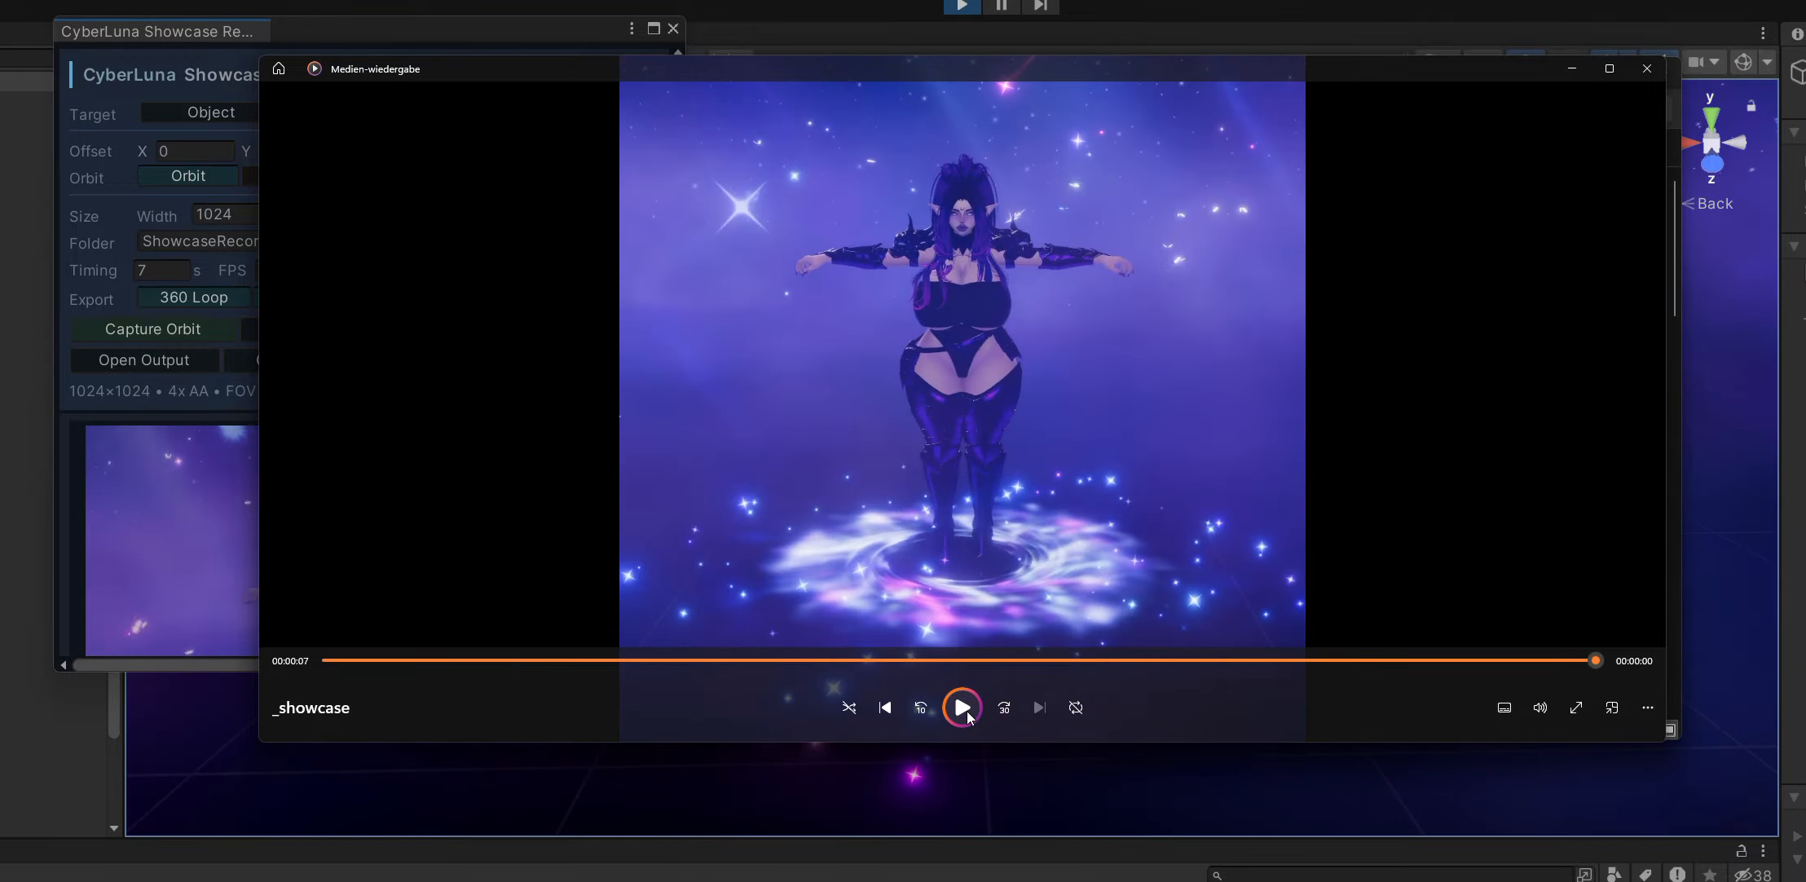
click(965, 708)
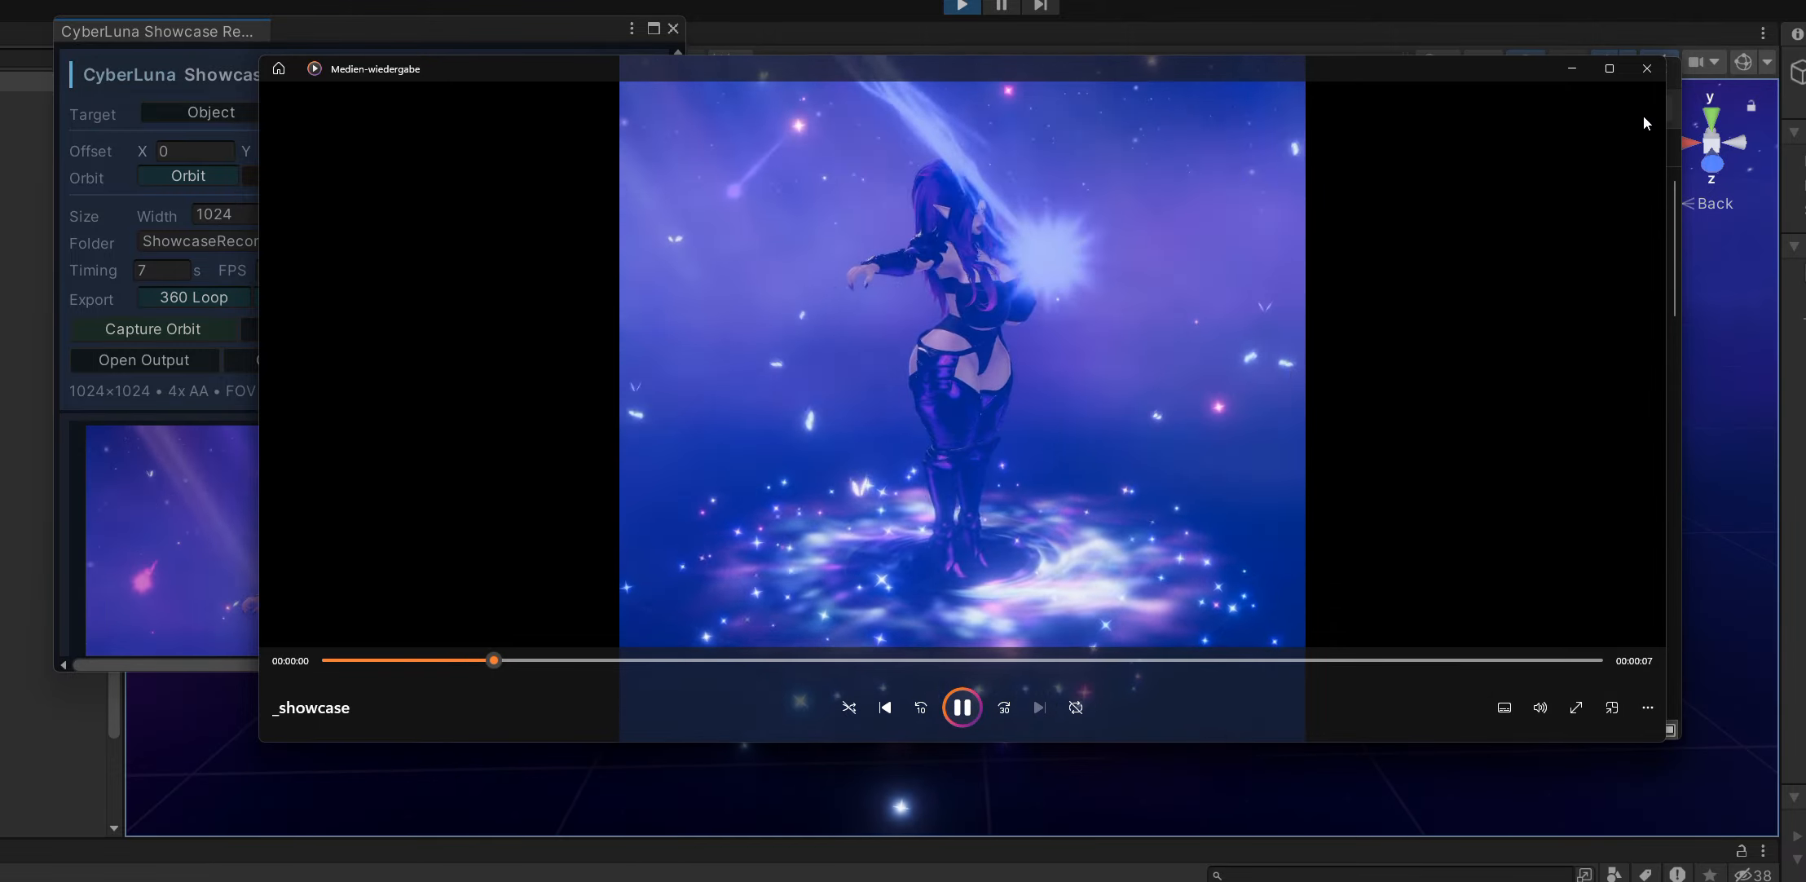
click(1661, 74)
click(1656, 72)
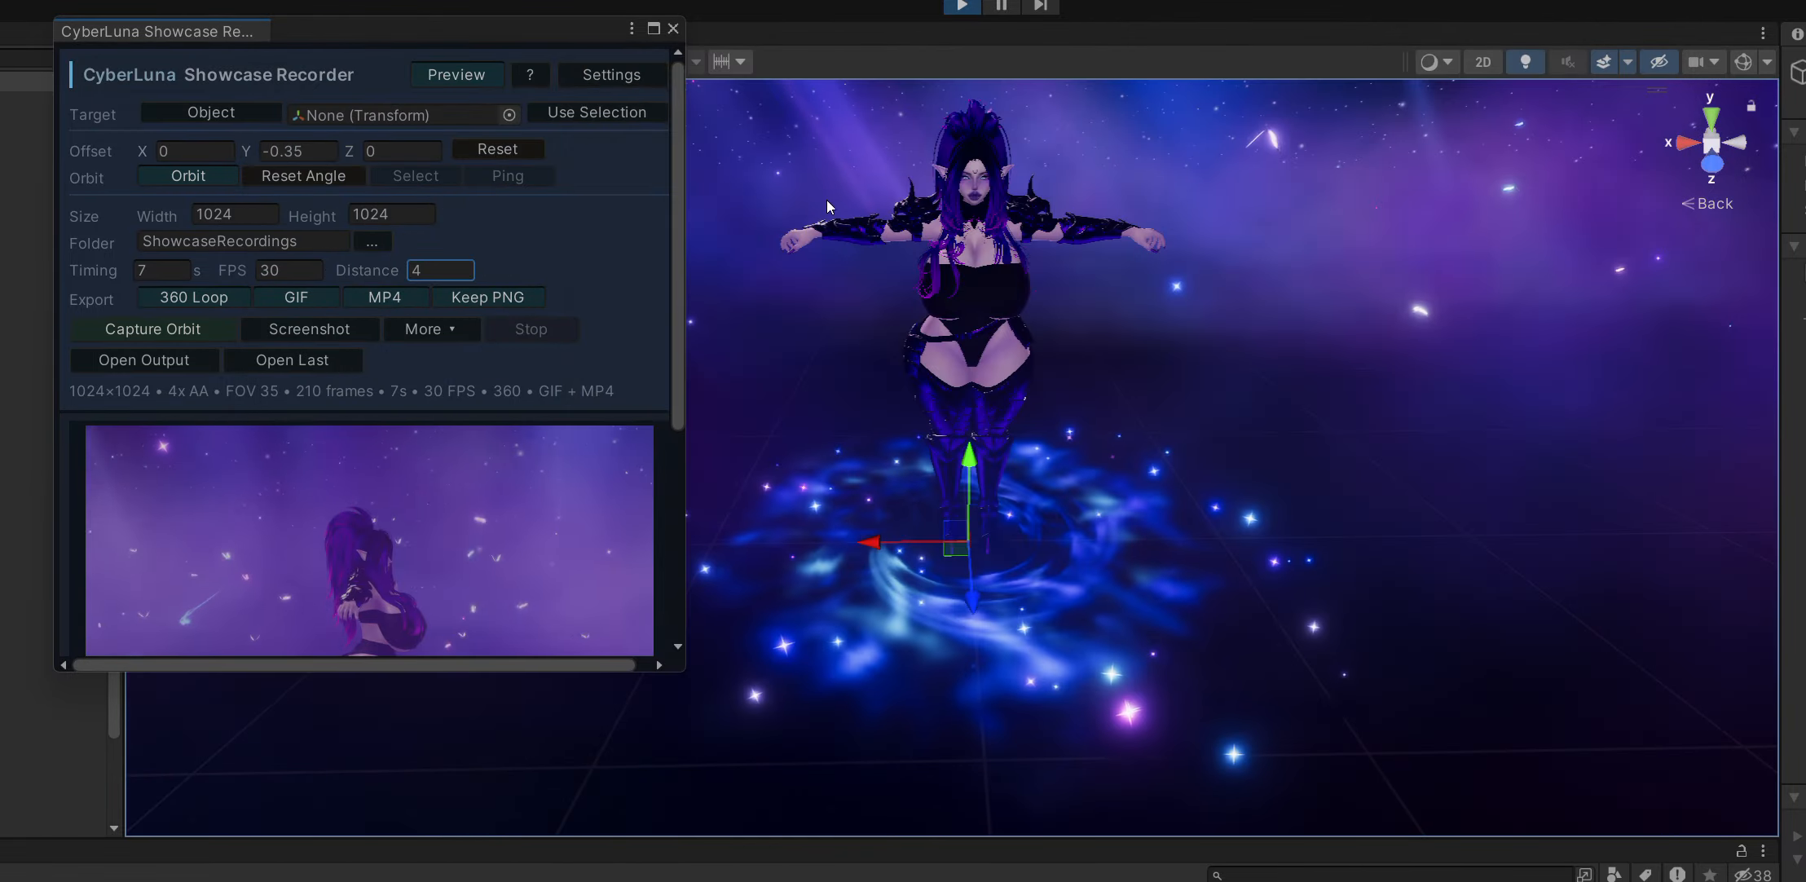
Turn off the recorder's orbit motion and take a screenshot of the avatar from the front.
drag(486, 33, 597, 41)
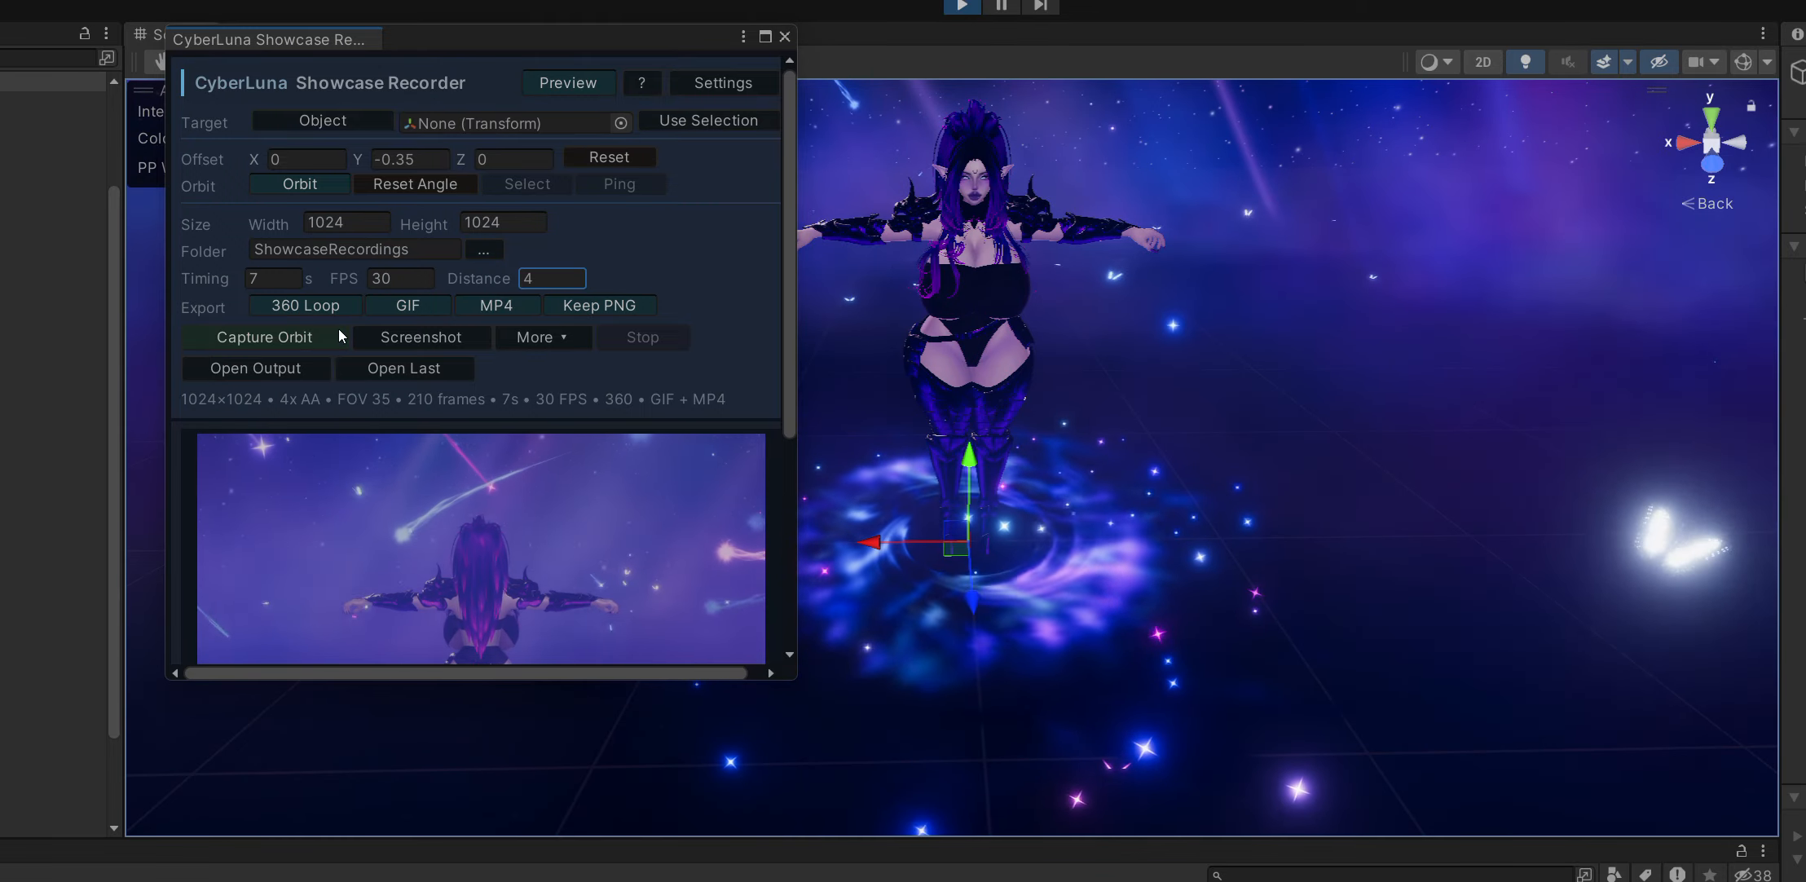
click(273, 176)
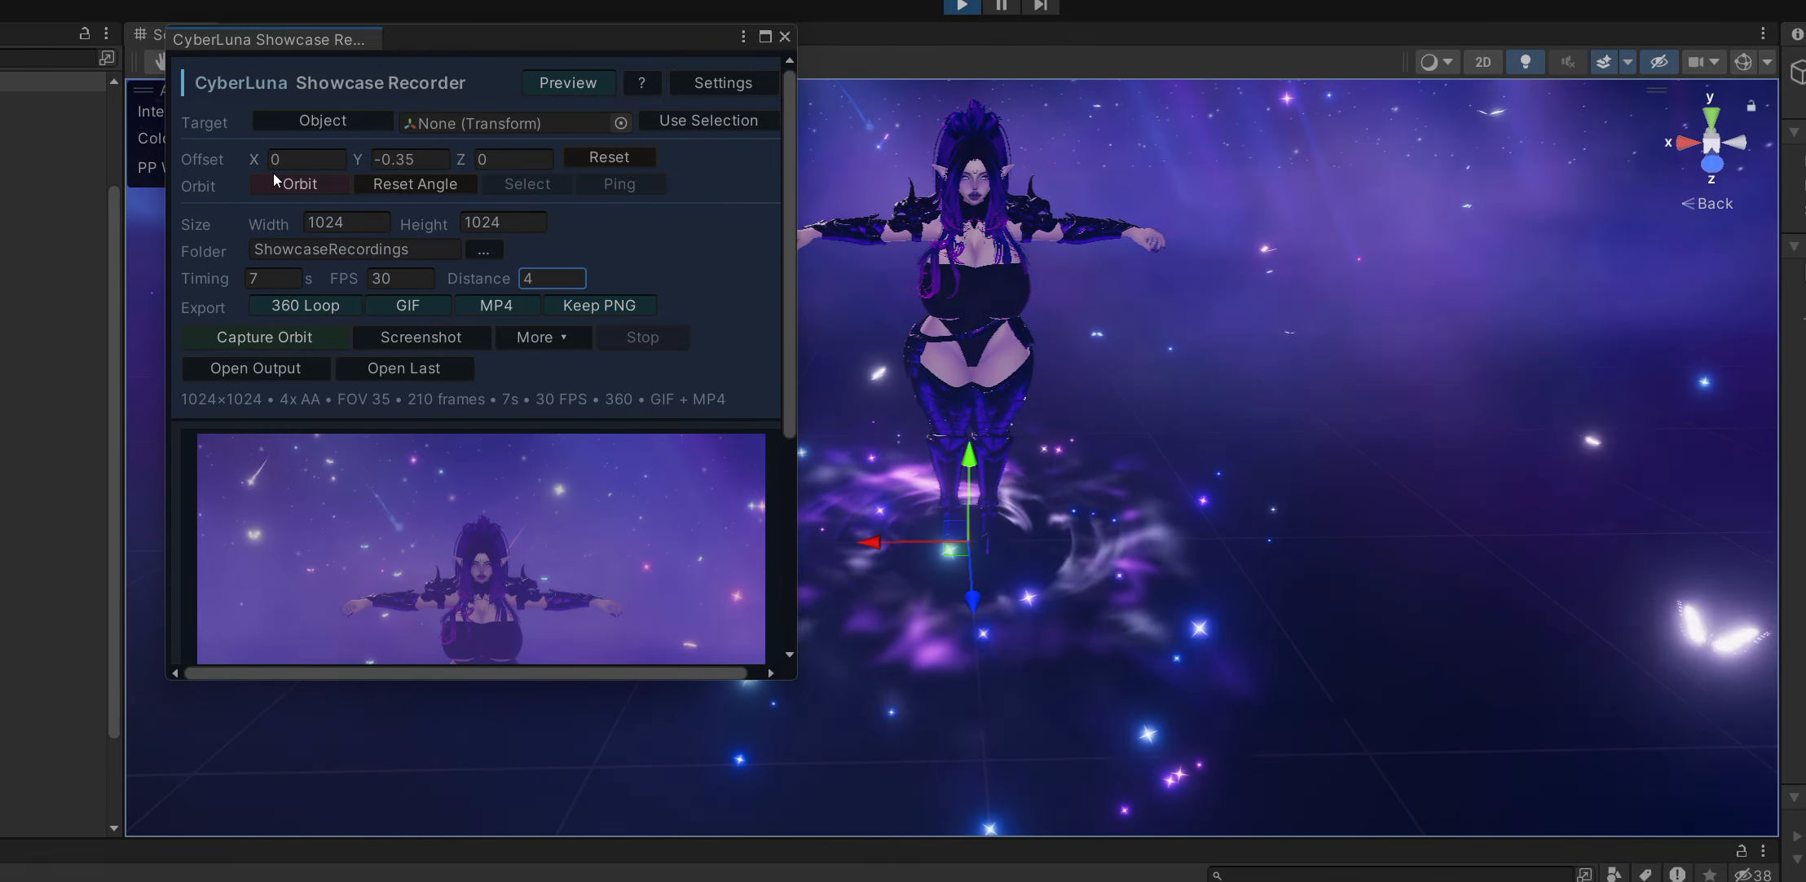
scroll(691, 268, down, 2)
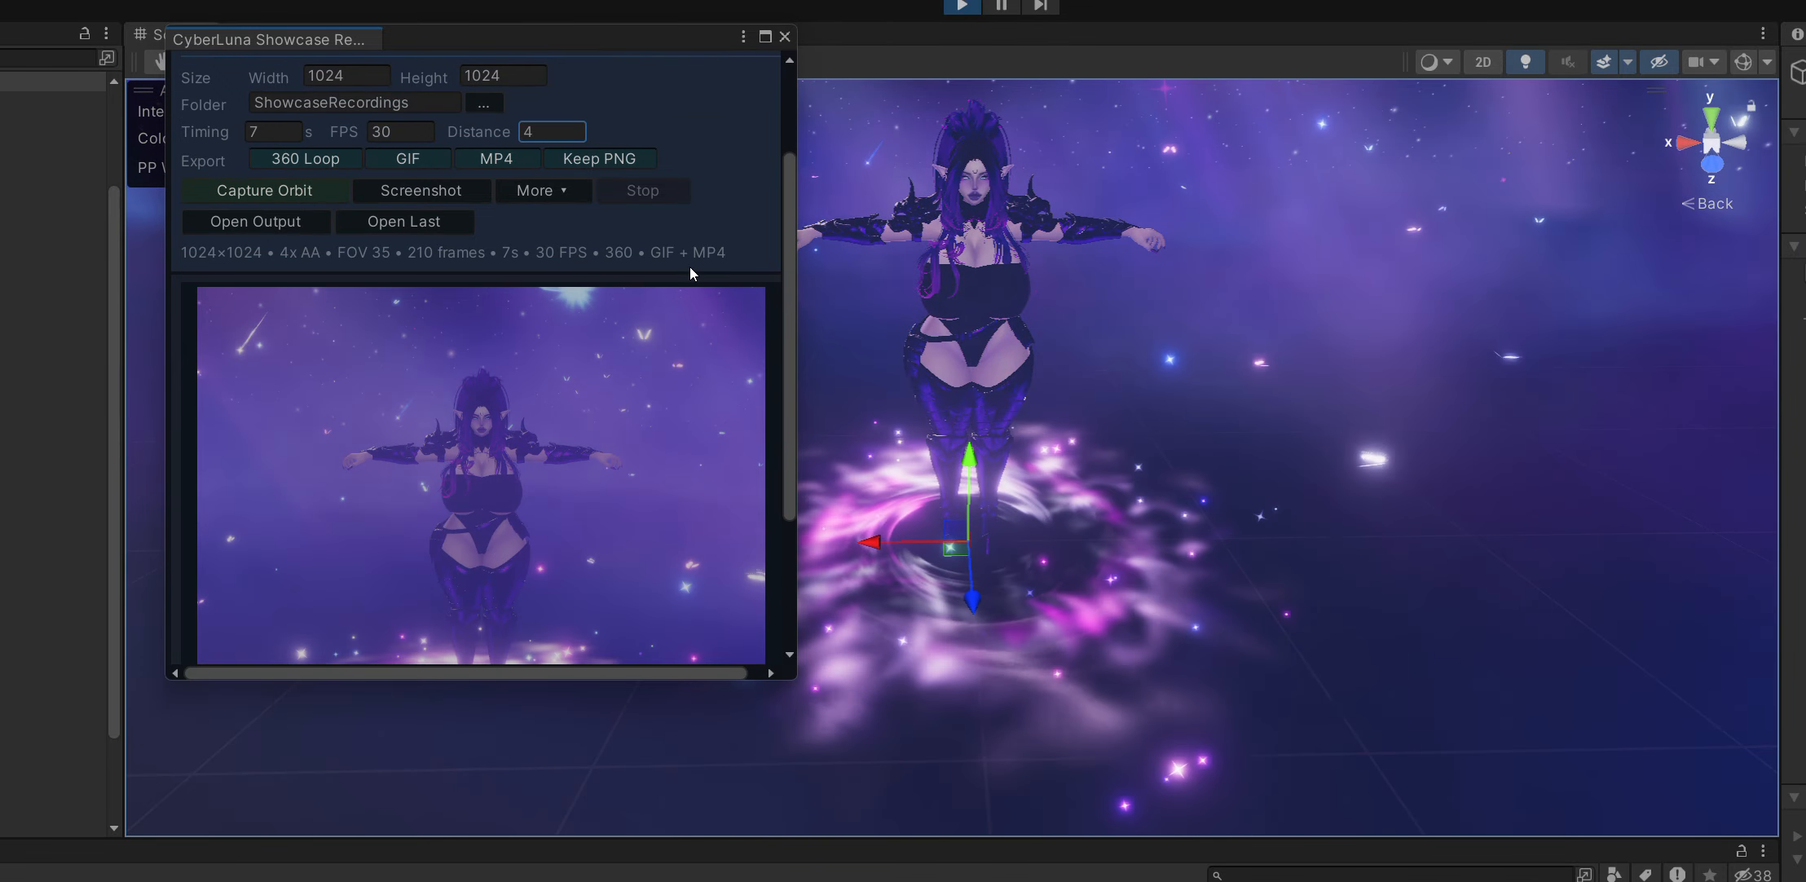
click(440, 191)
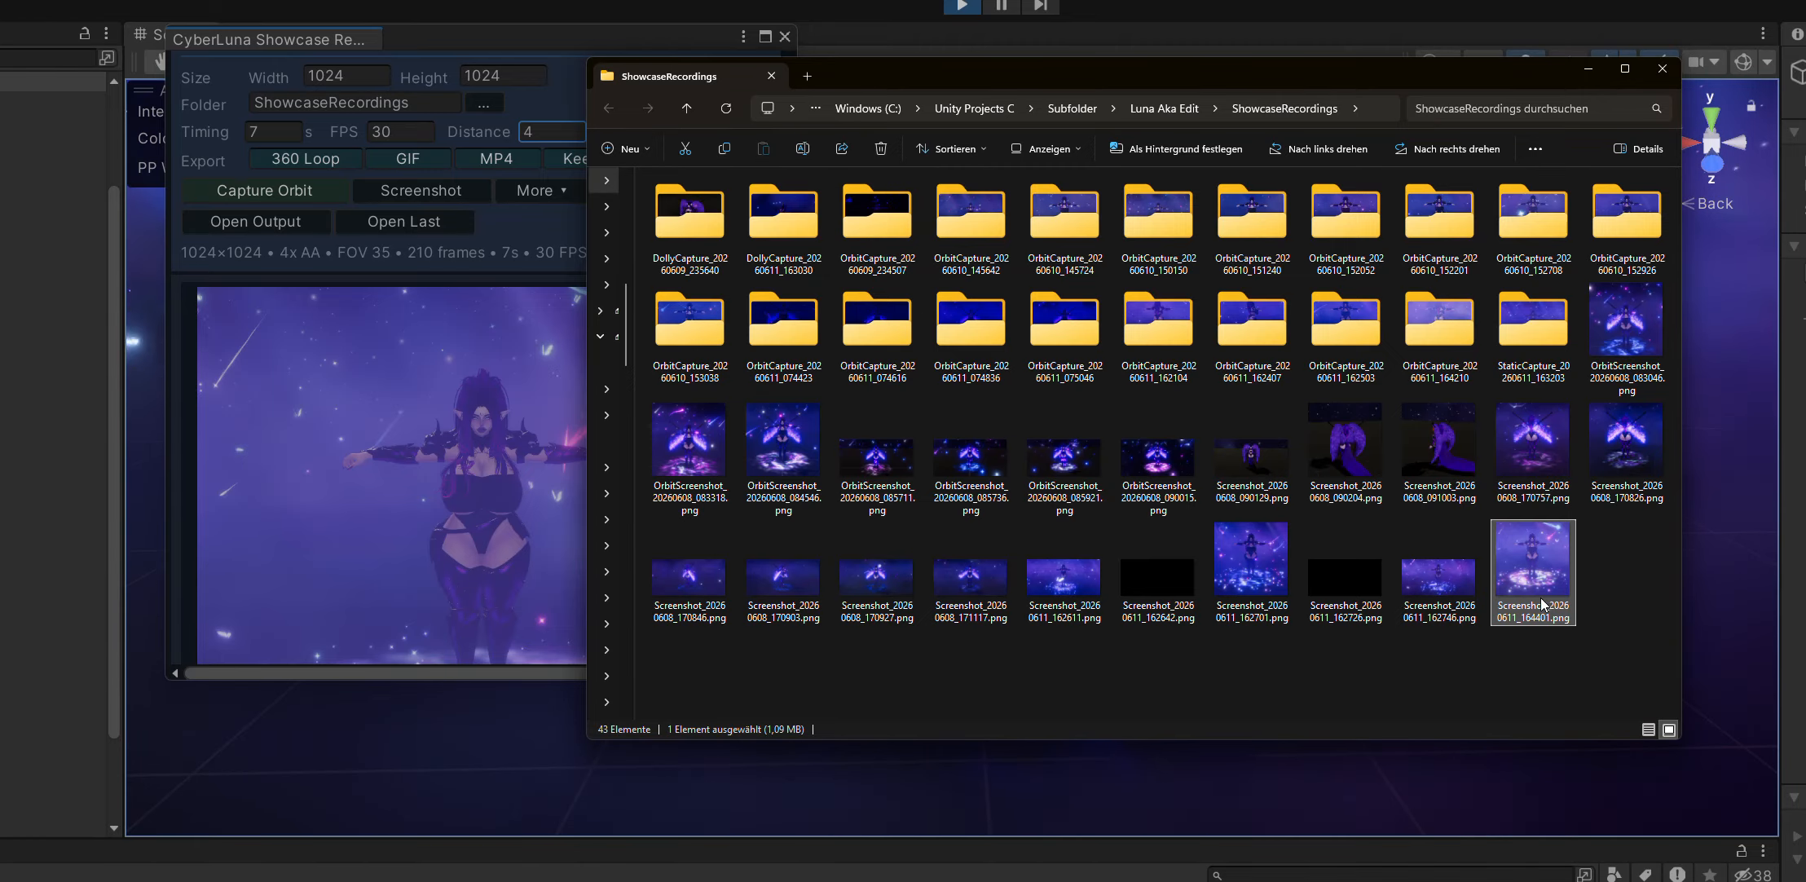
View the new screenshot Screenshot_20260611_164401.png at full size, and close the image and the ShowcaseRecordings folder.
double_click(1533, 570)
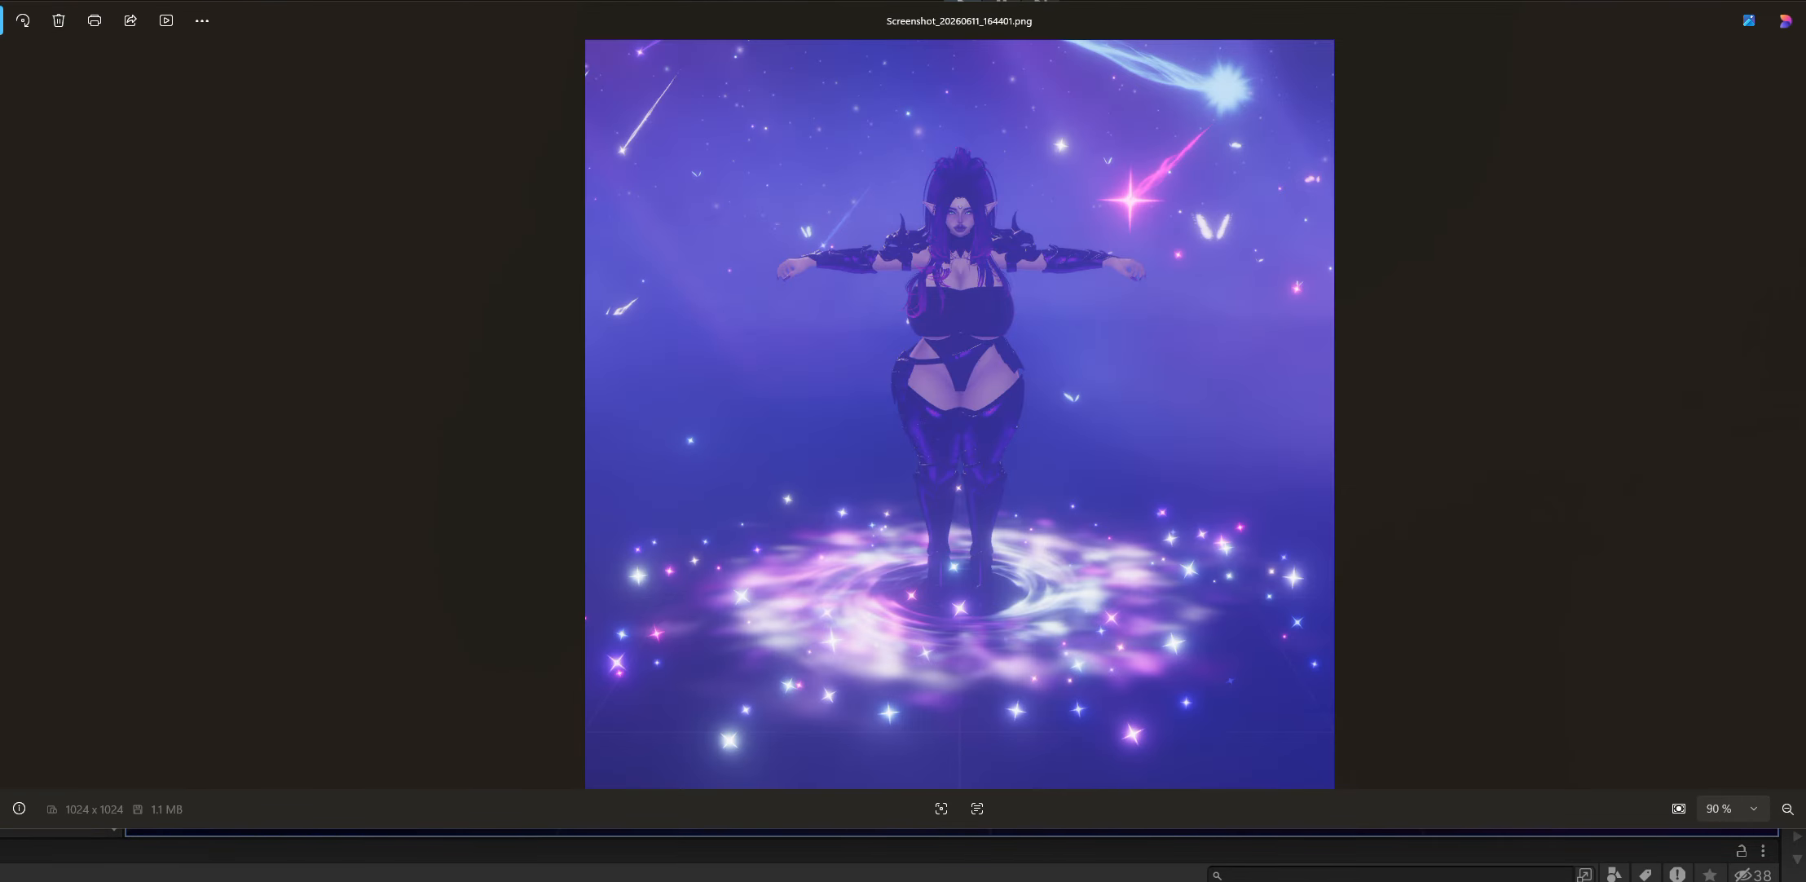
click(1805, 19)
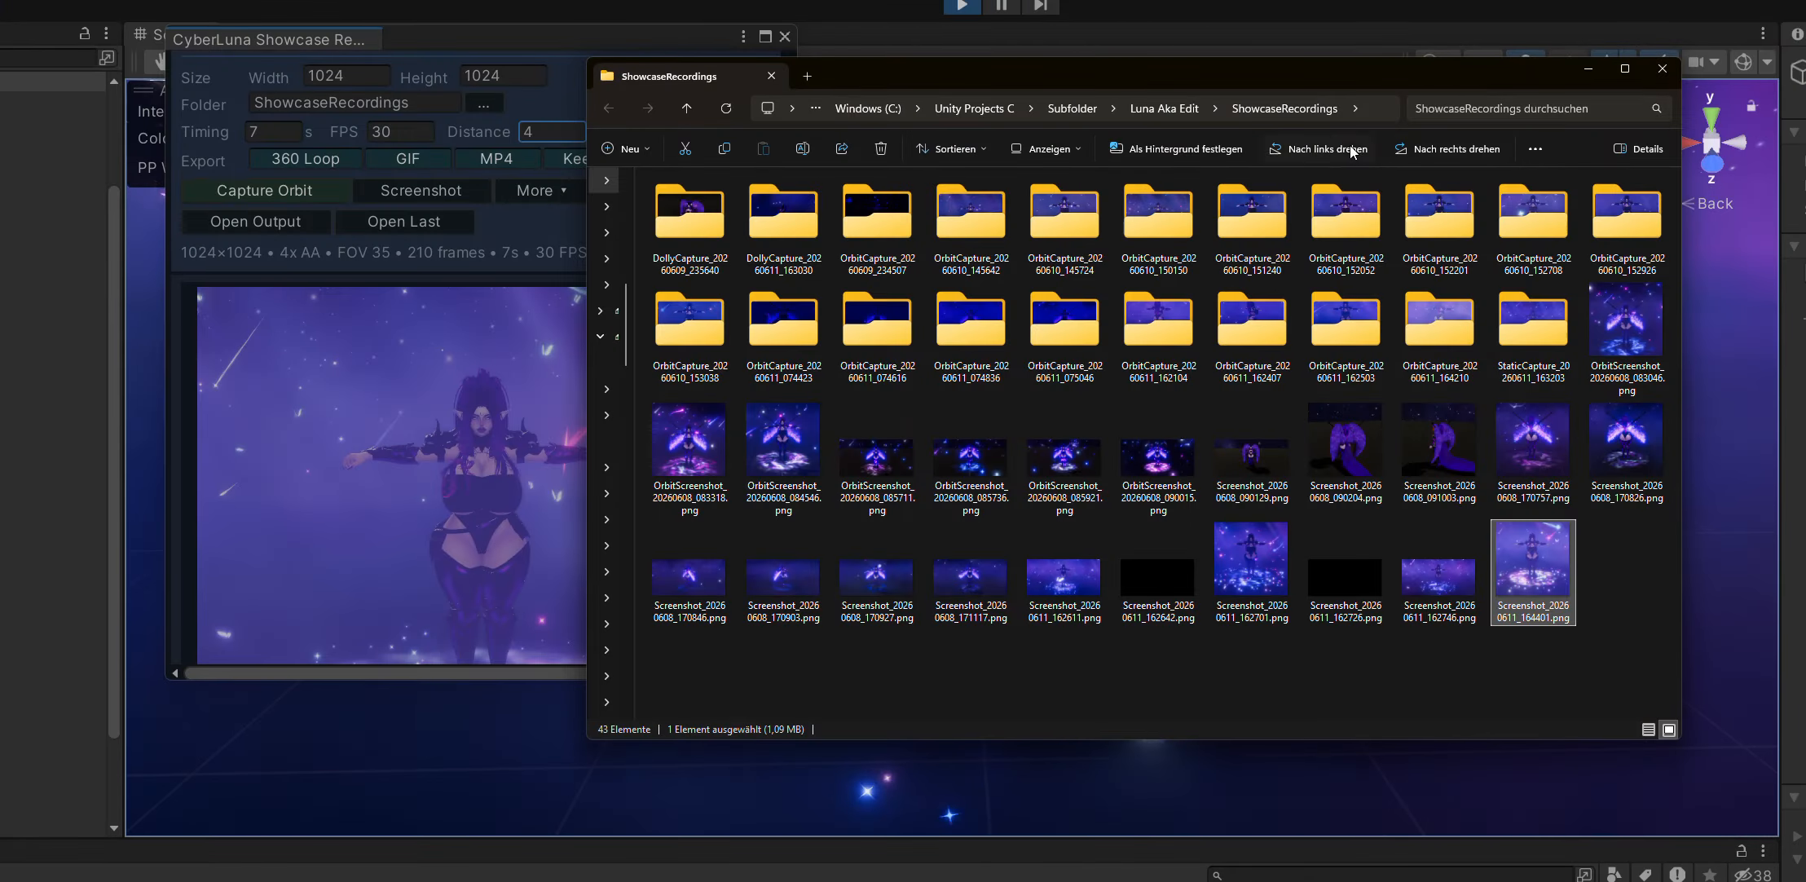
click(1663, 69)
scroll(590, 432, up, 4)
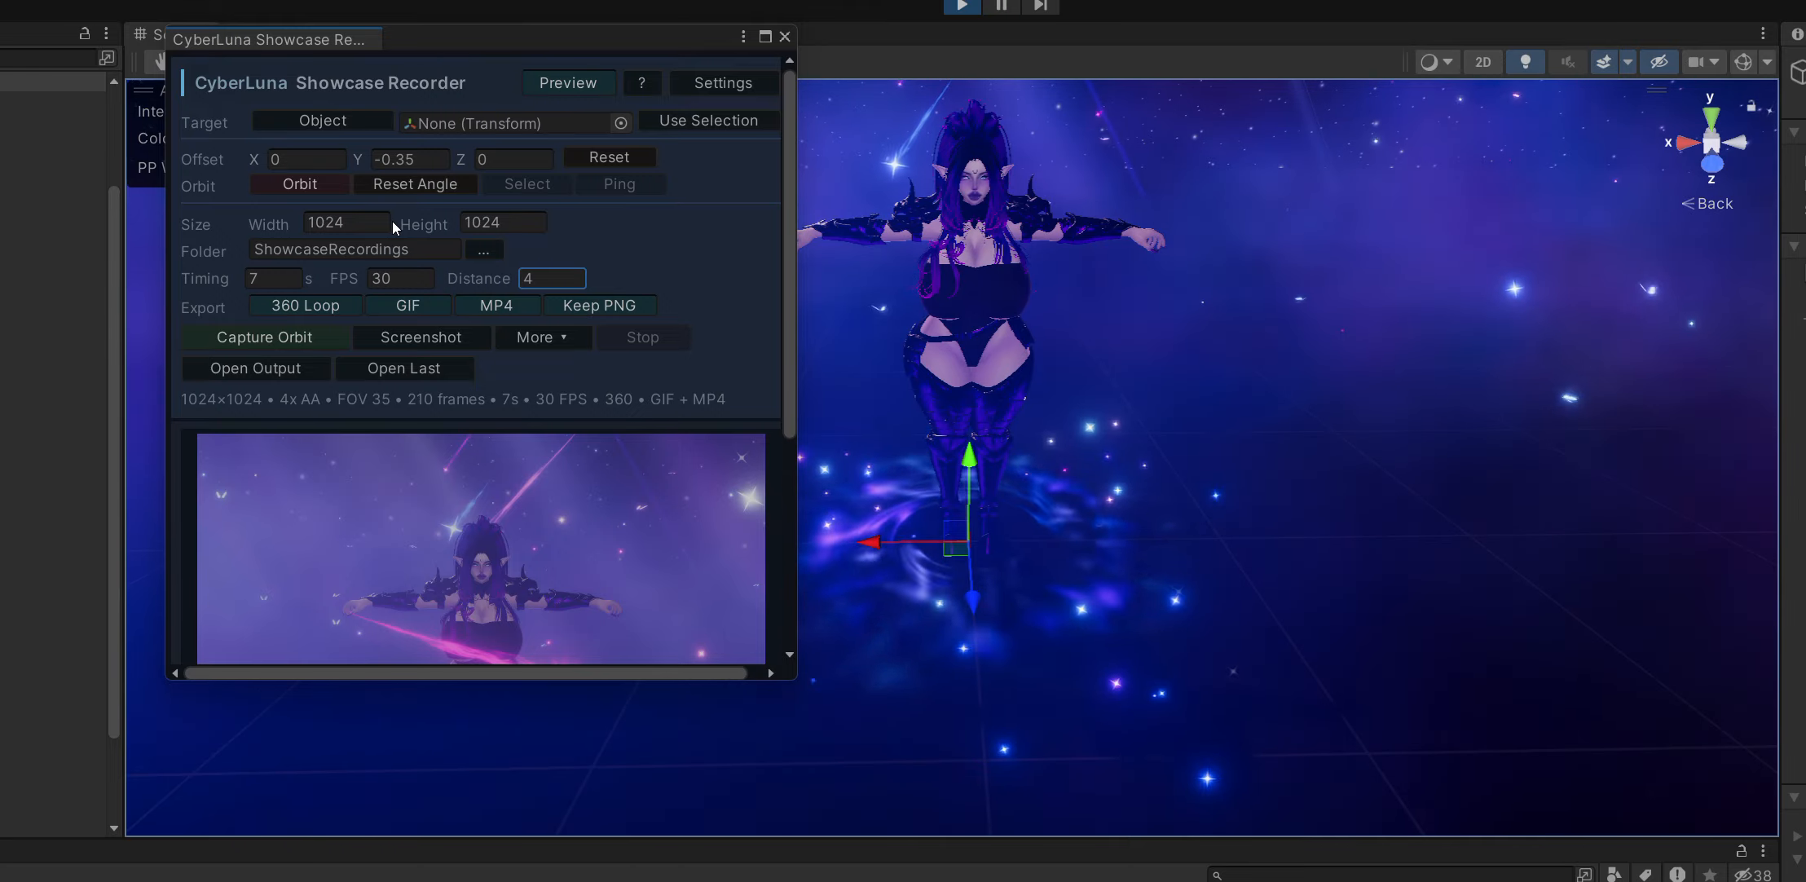
Turn off the recorder's preview, show its settings and shrink the recorder window so the avatar stays in view.
drag(465, 32, 452, 63)
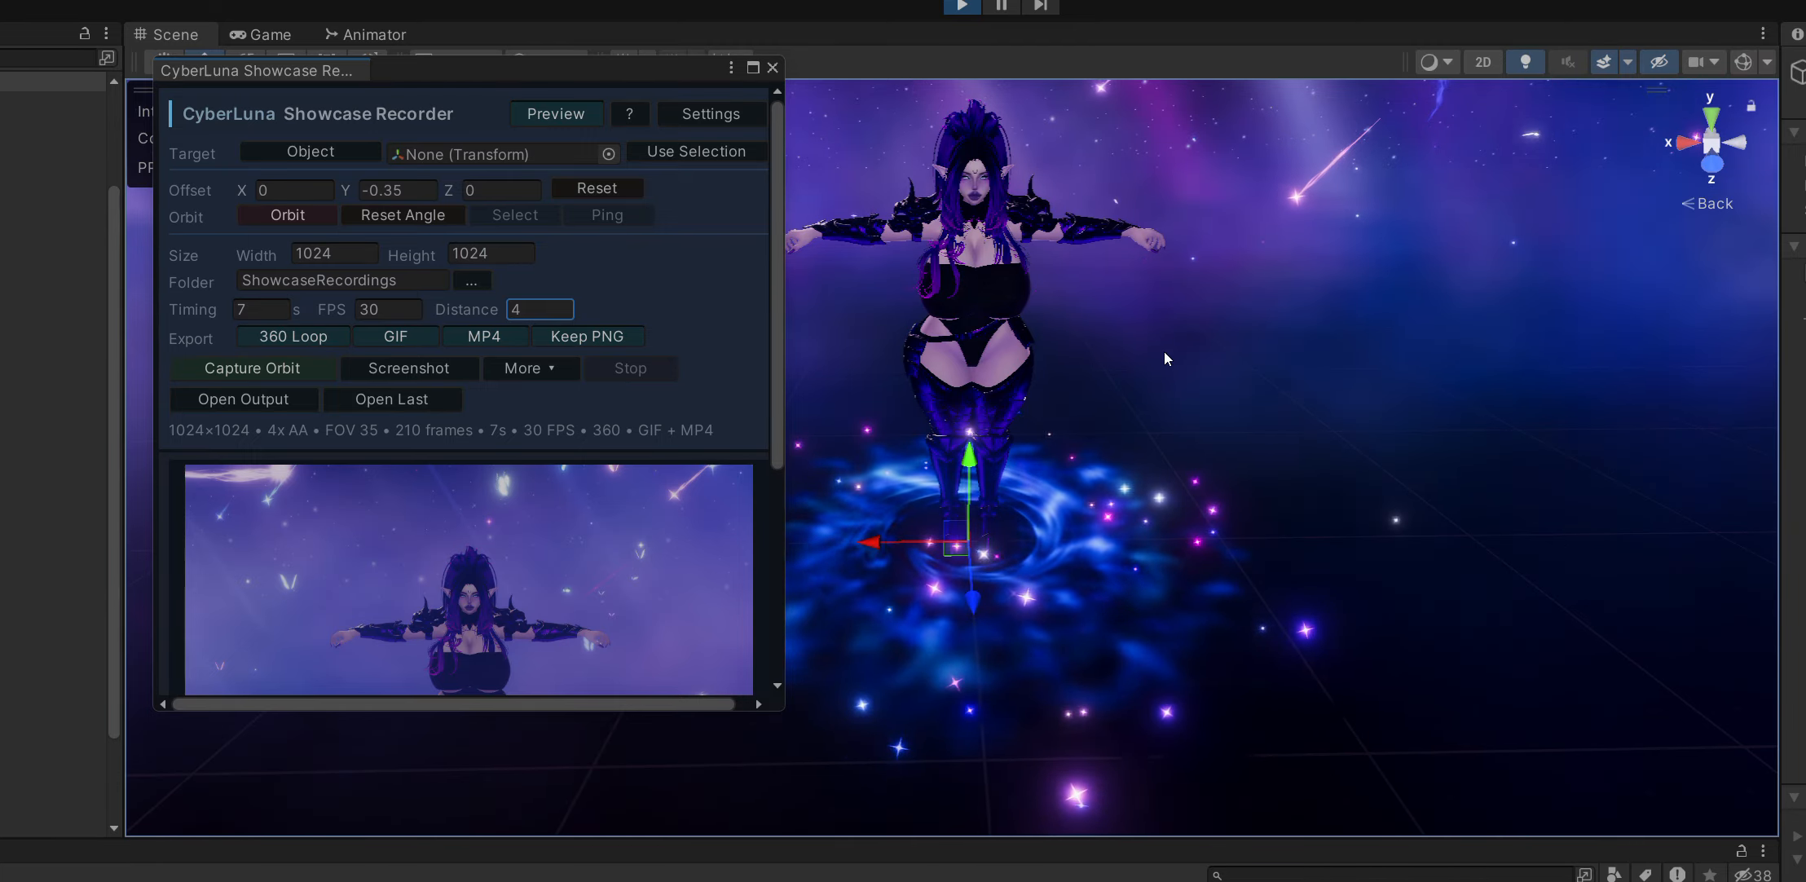
right_drag(1168, 359, 1154, 326)
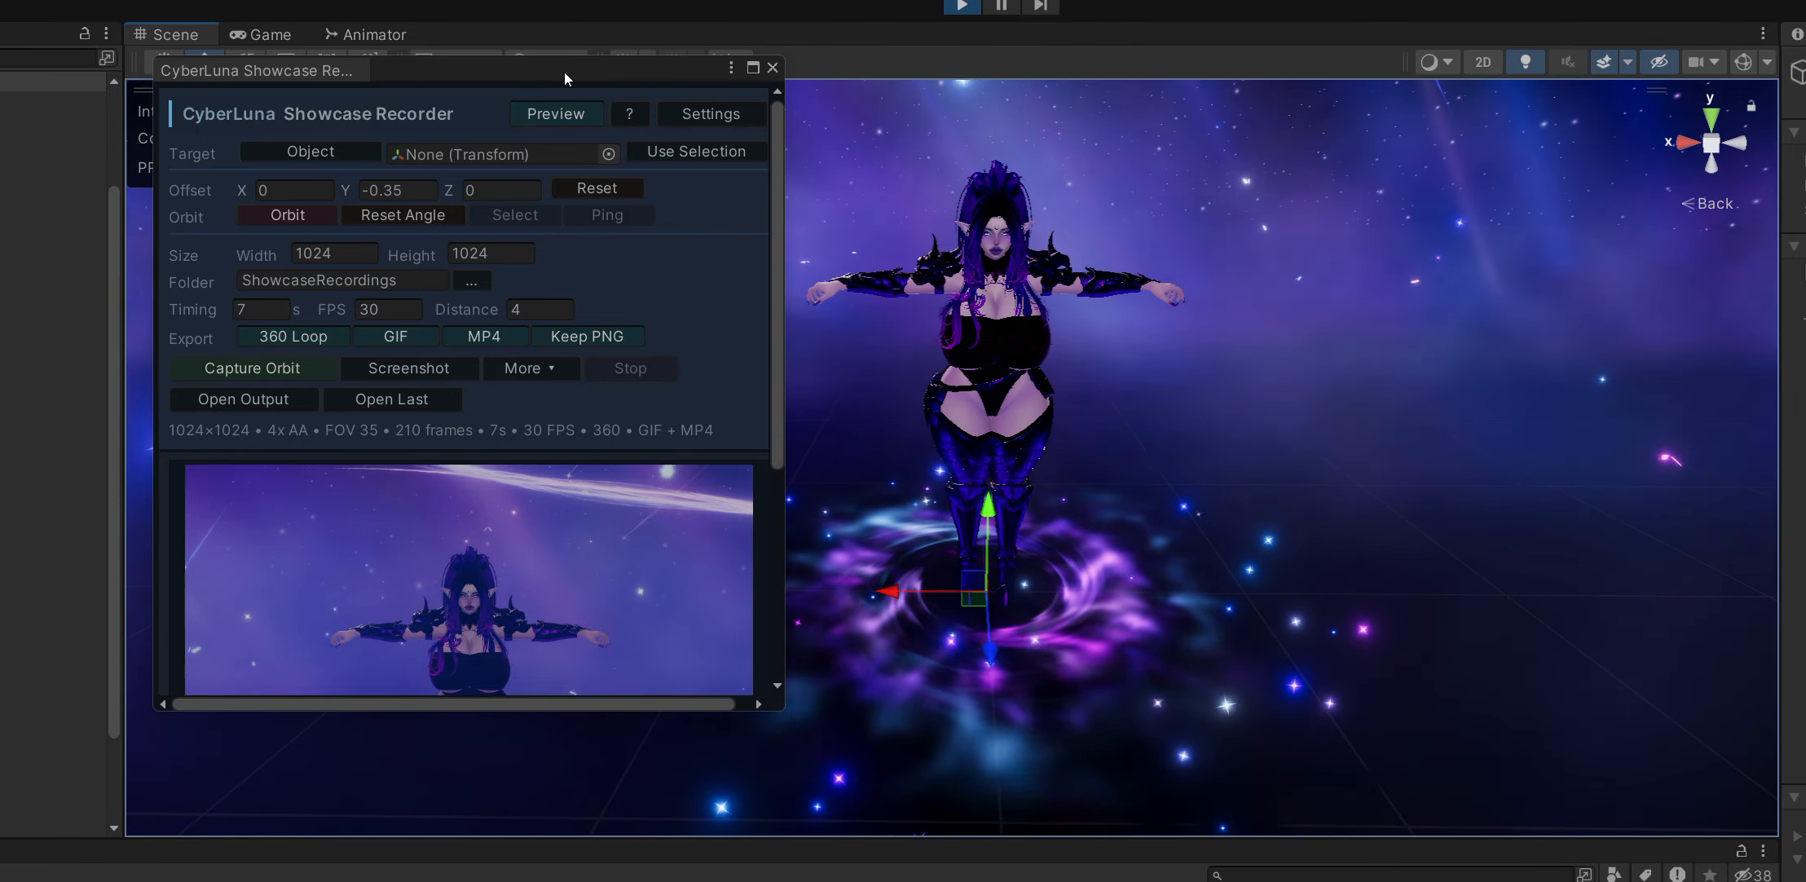
click(538, 114)
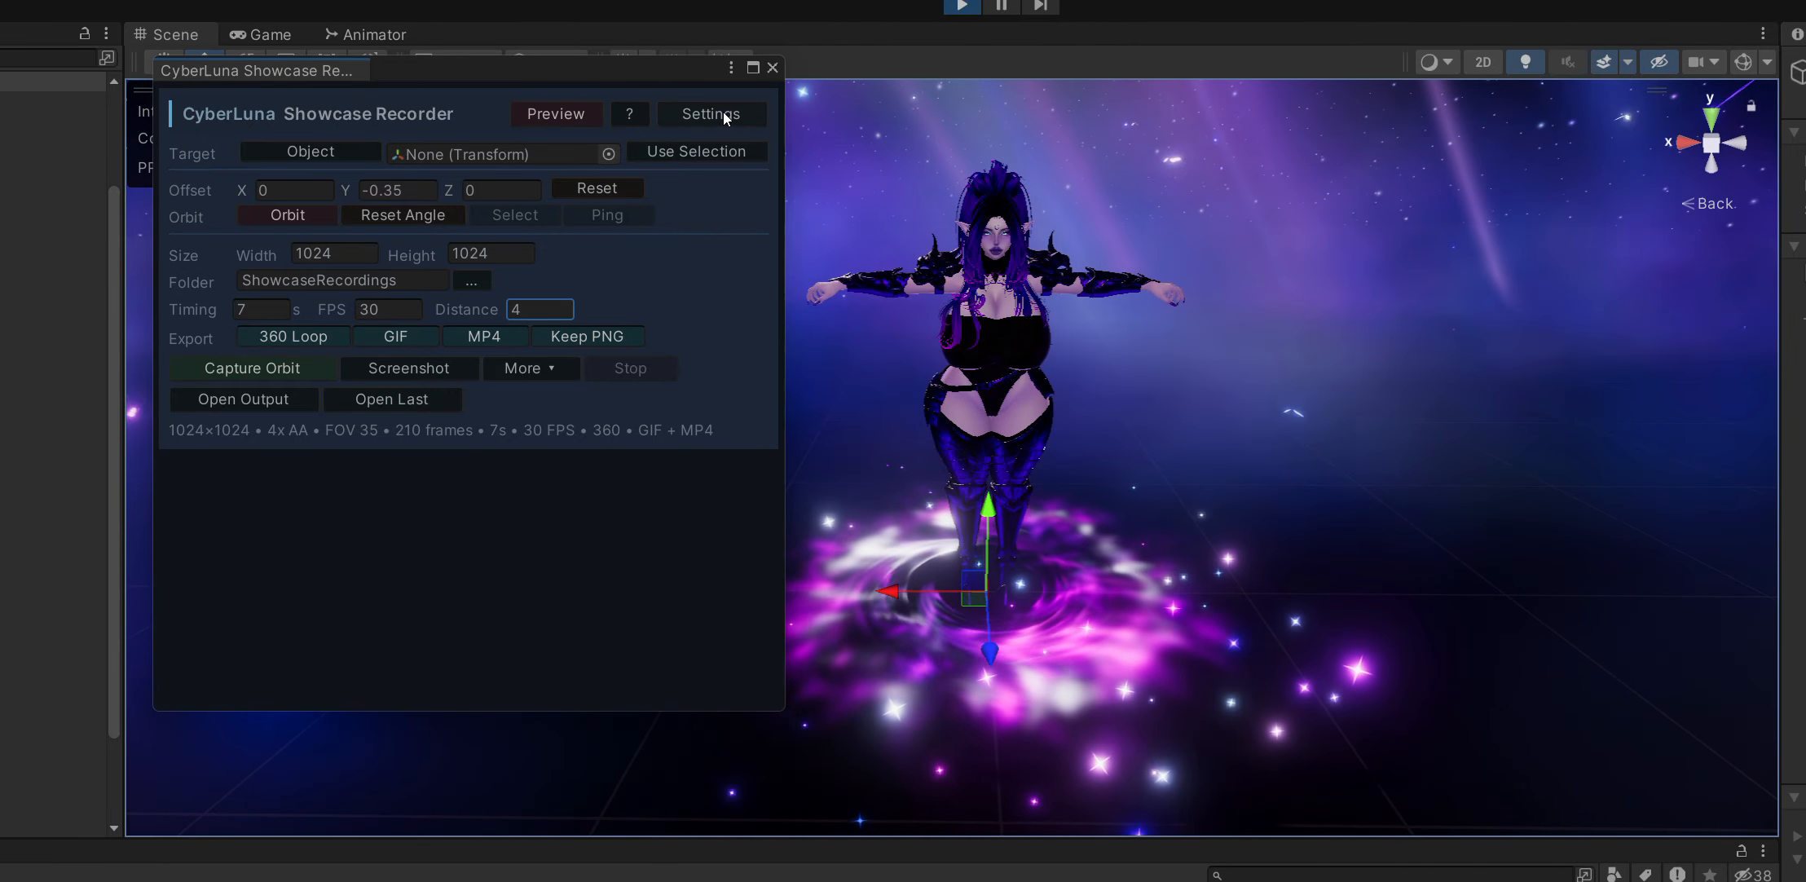
click(725, 115)
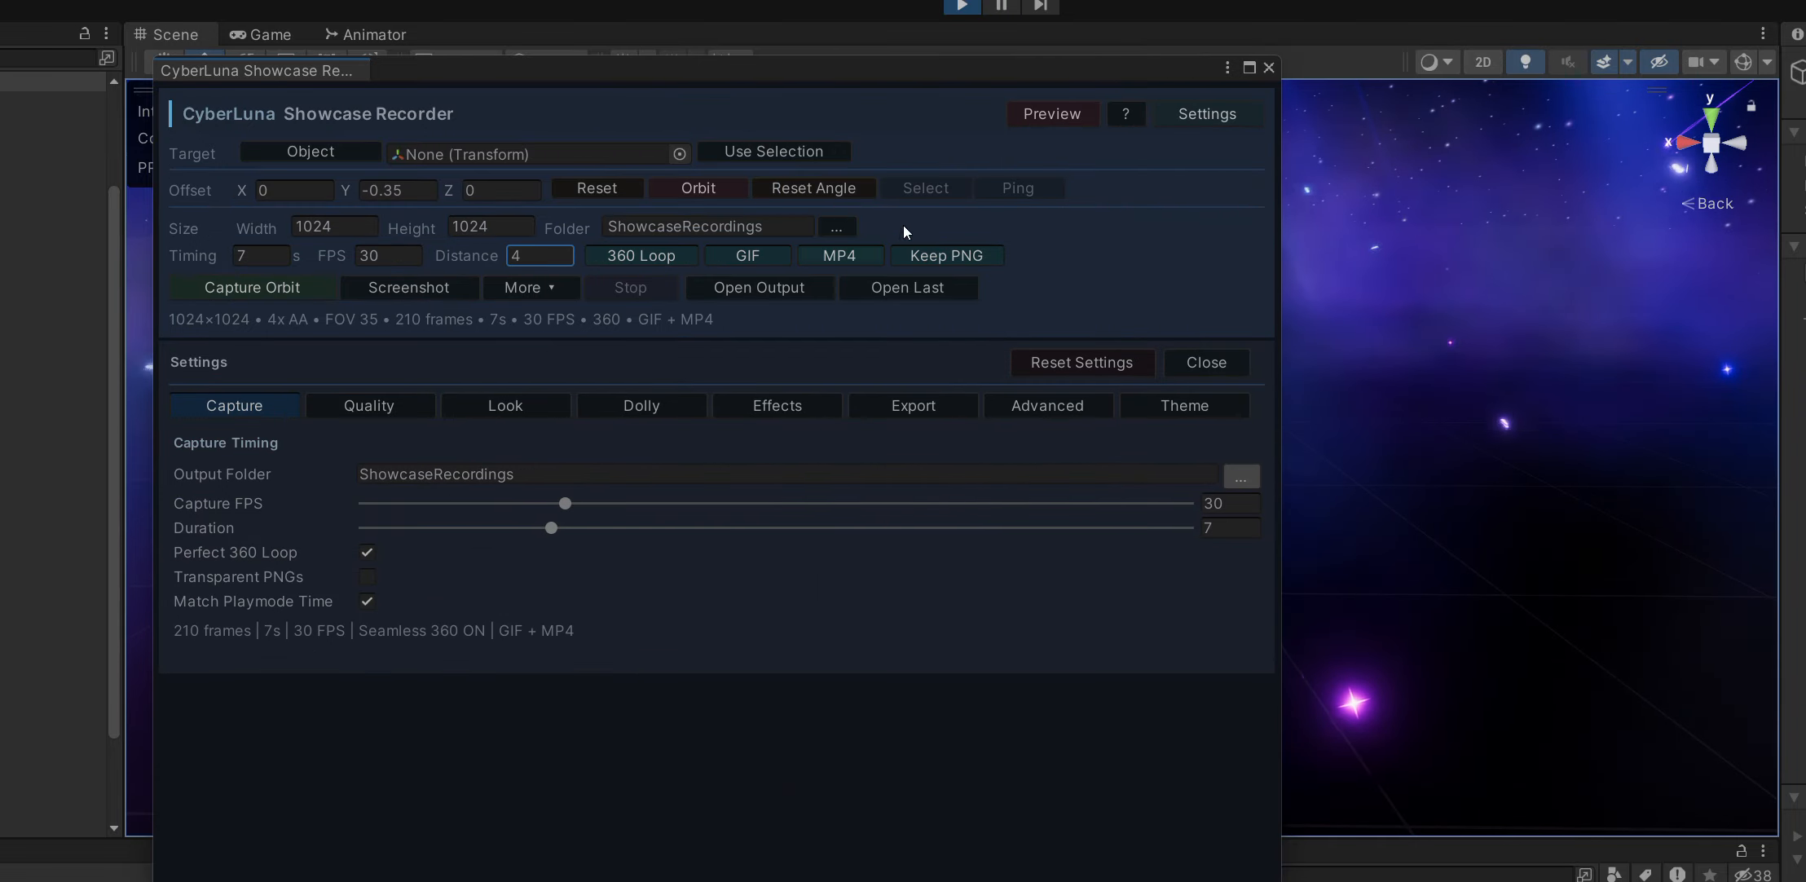
drag(952, 68, 1039, 26)
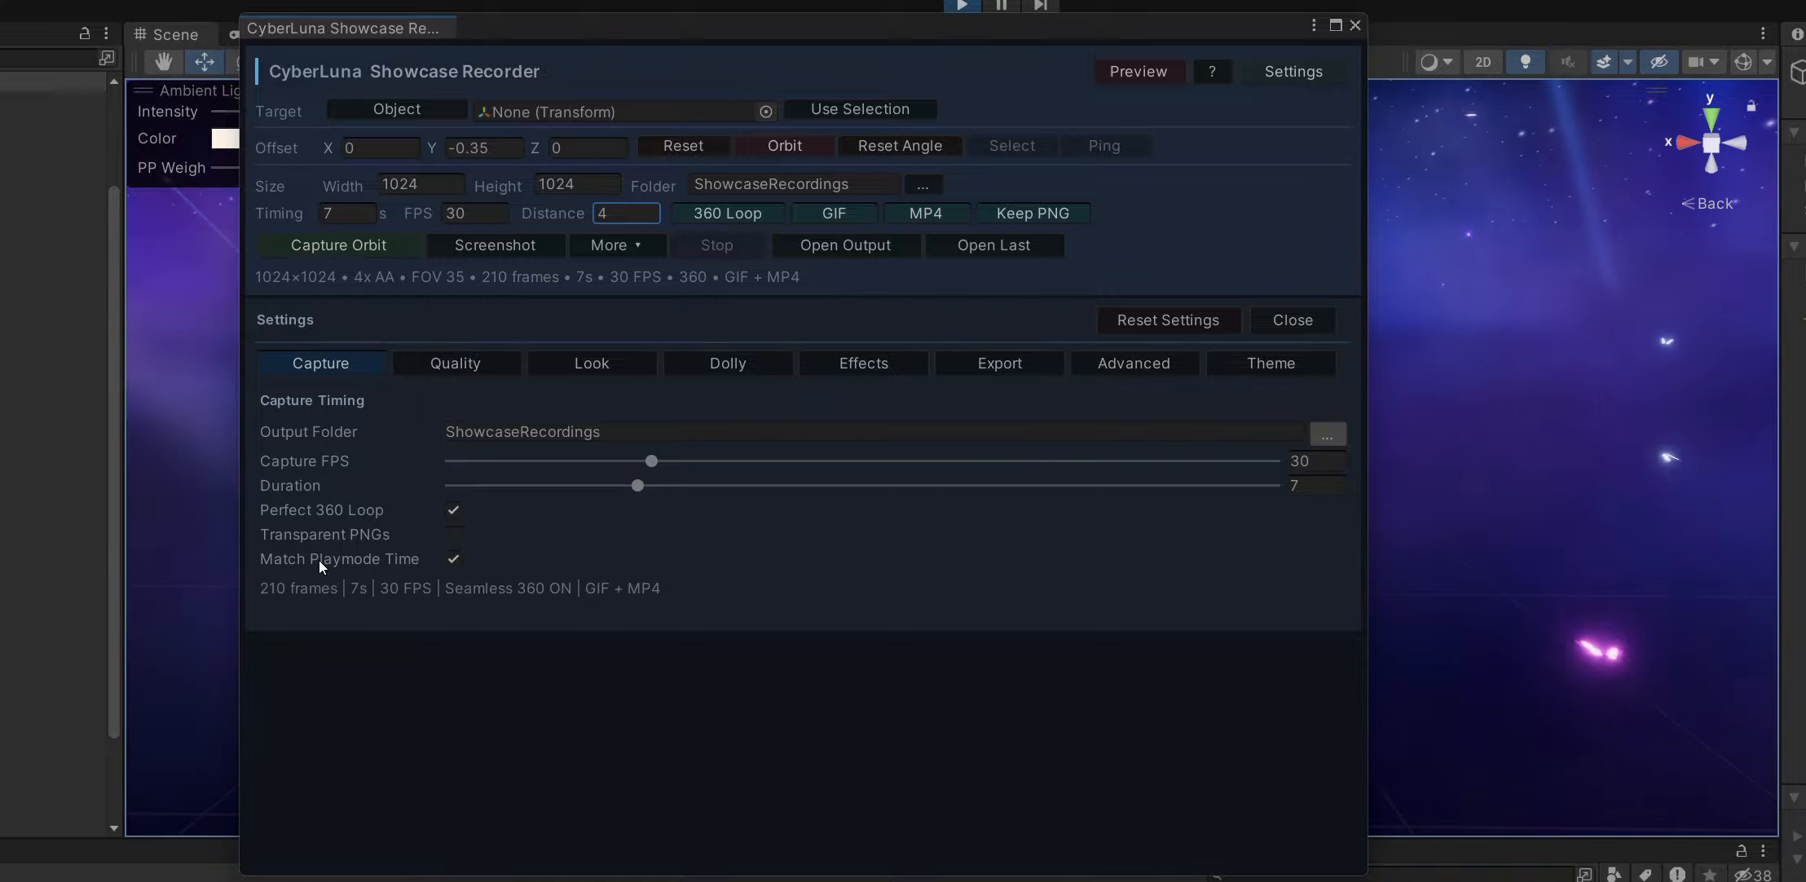
drag(1090, 35, 969, 76)
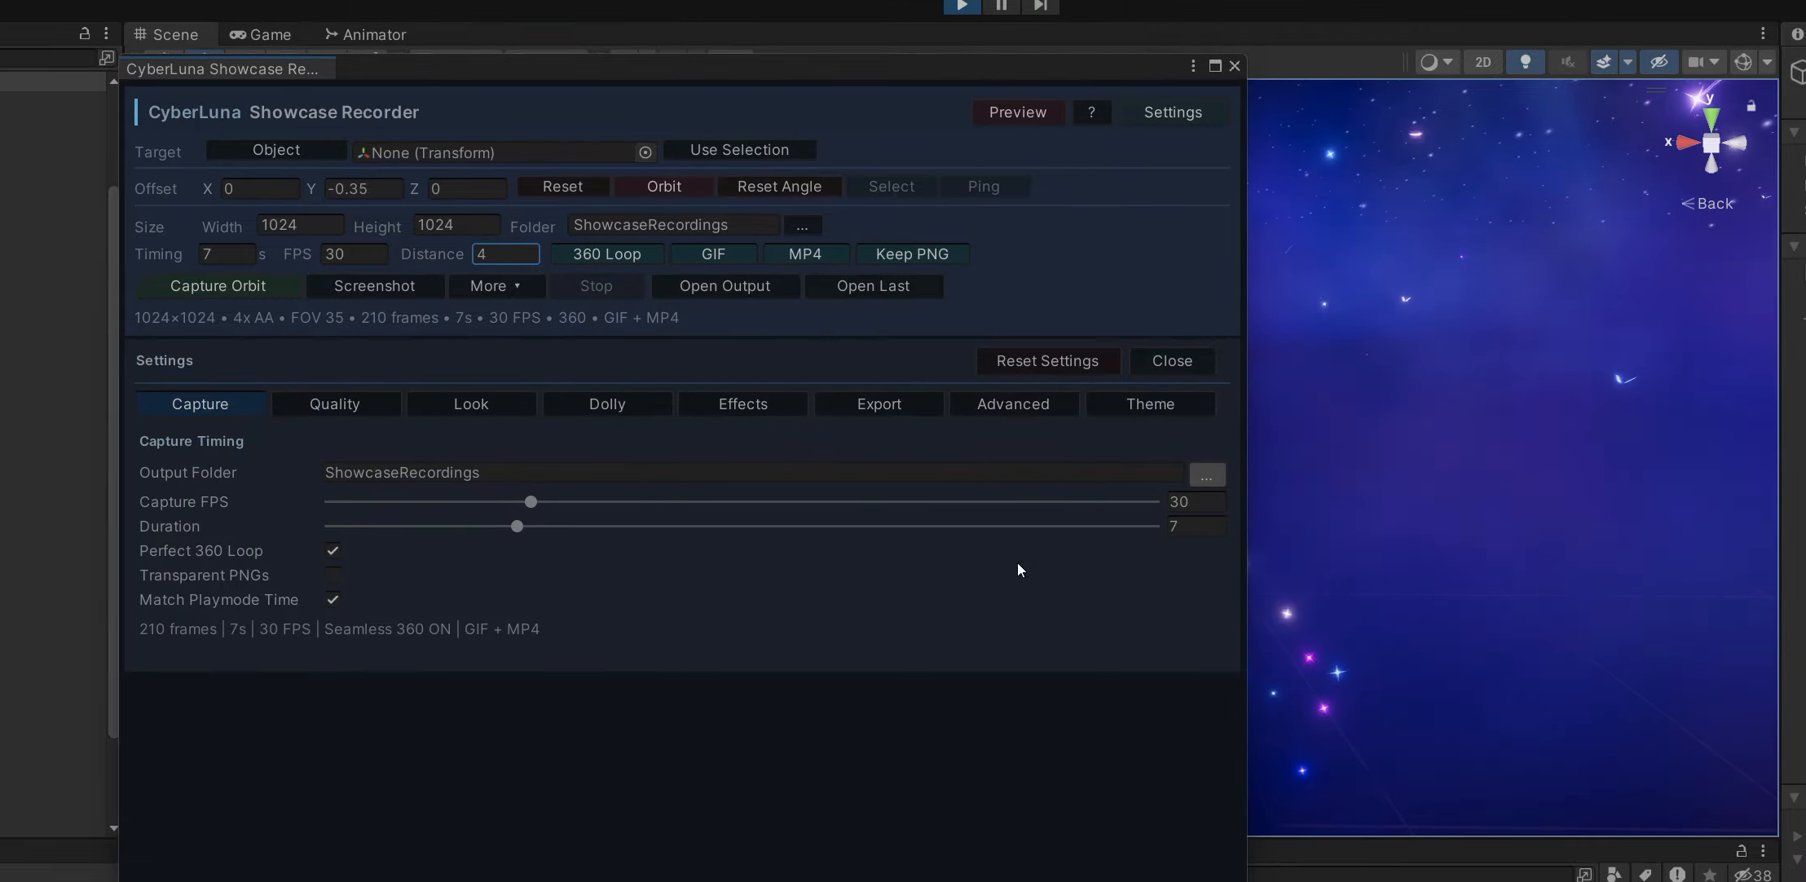
drag(1246, 879, 795, 695)
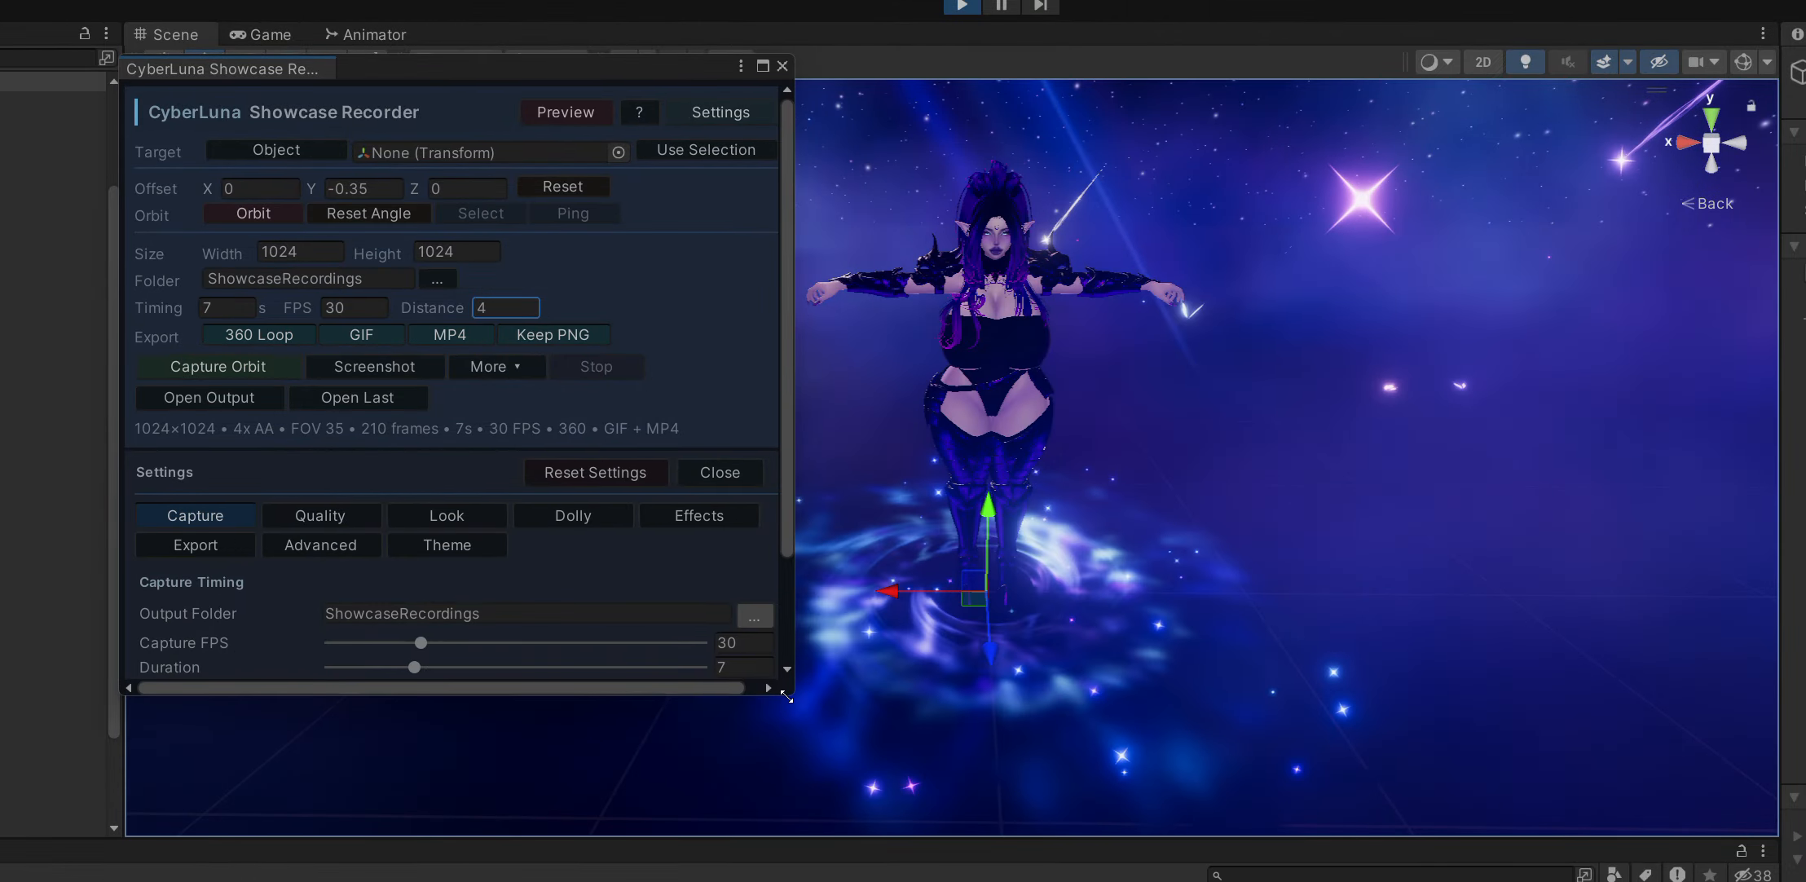
Set the capture size to 600 by 600 and the capture duration to 4 seconds.
click(340, 251)
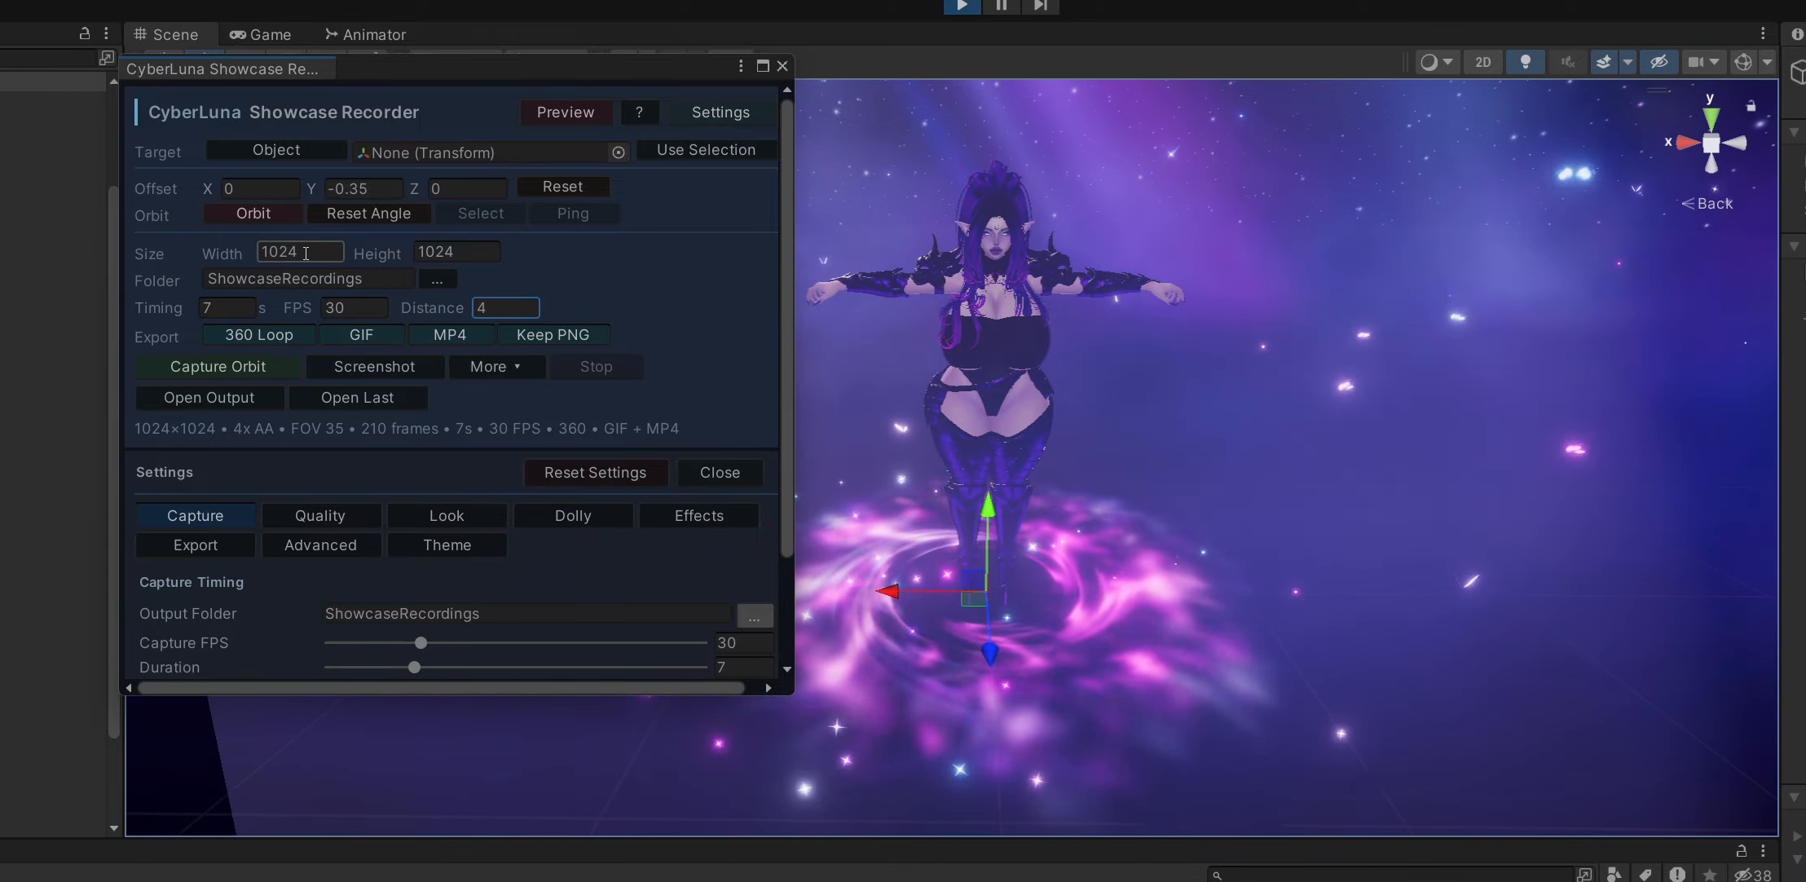
text(600)
key(Tab)
text(600)
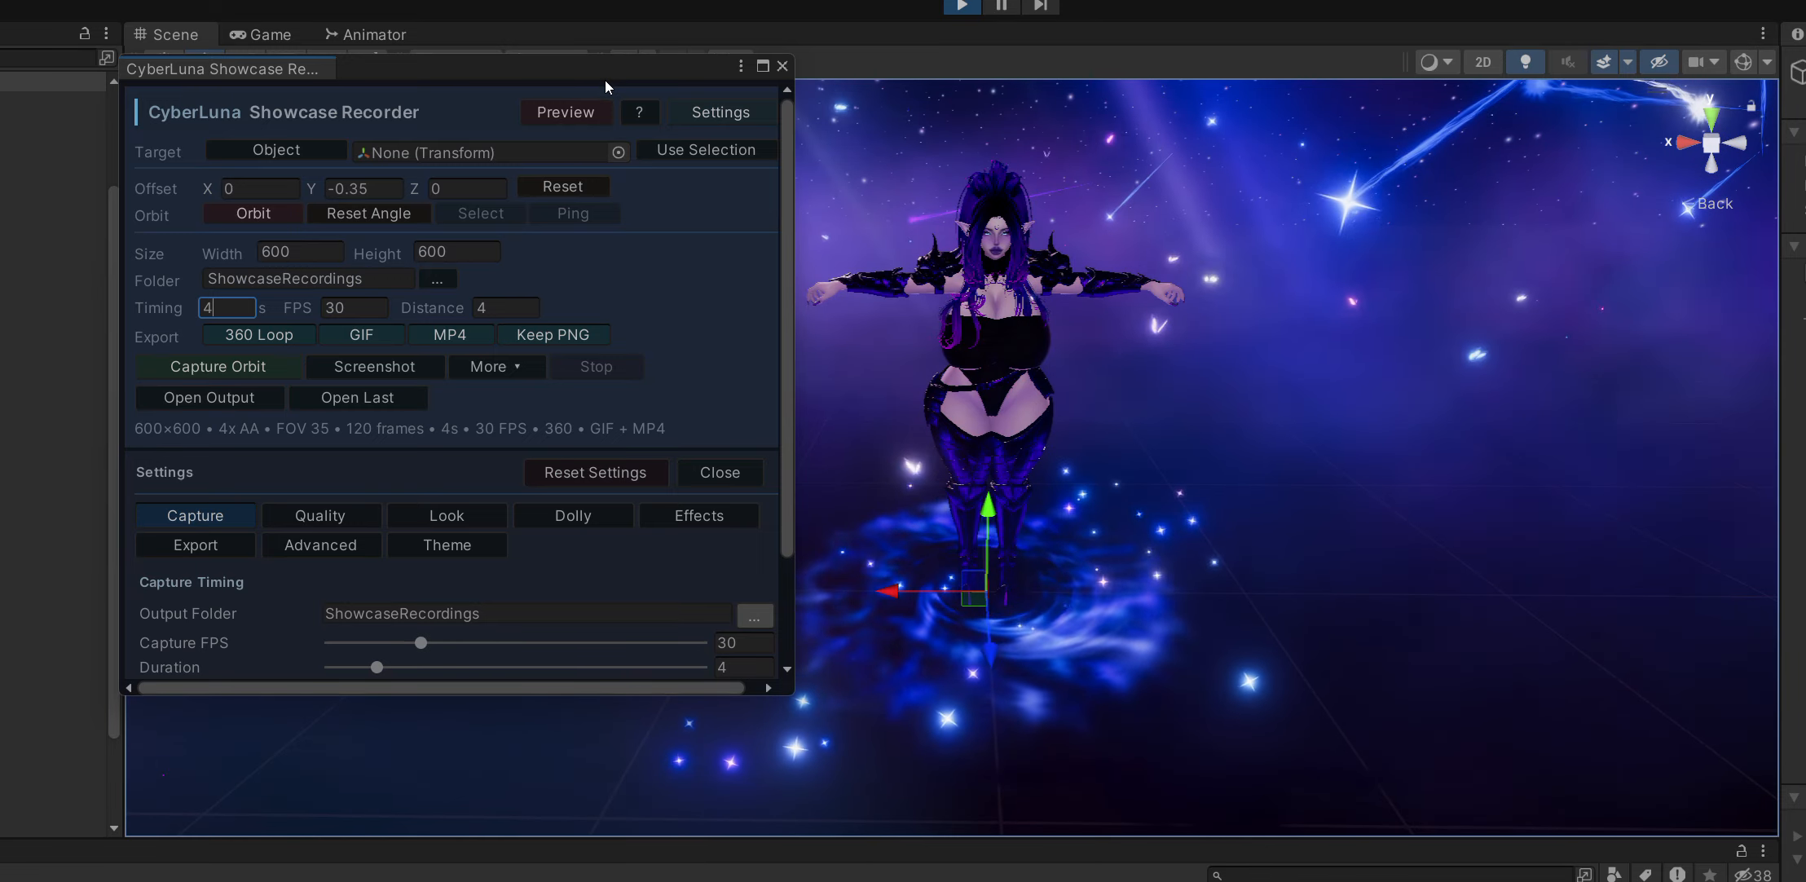
right_drag(1276, 410, 1253, 167)
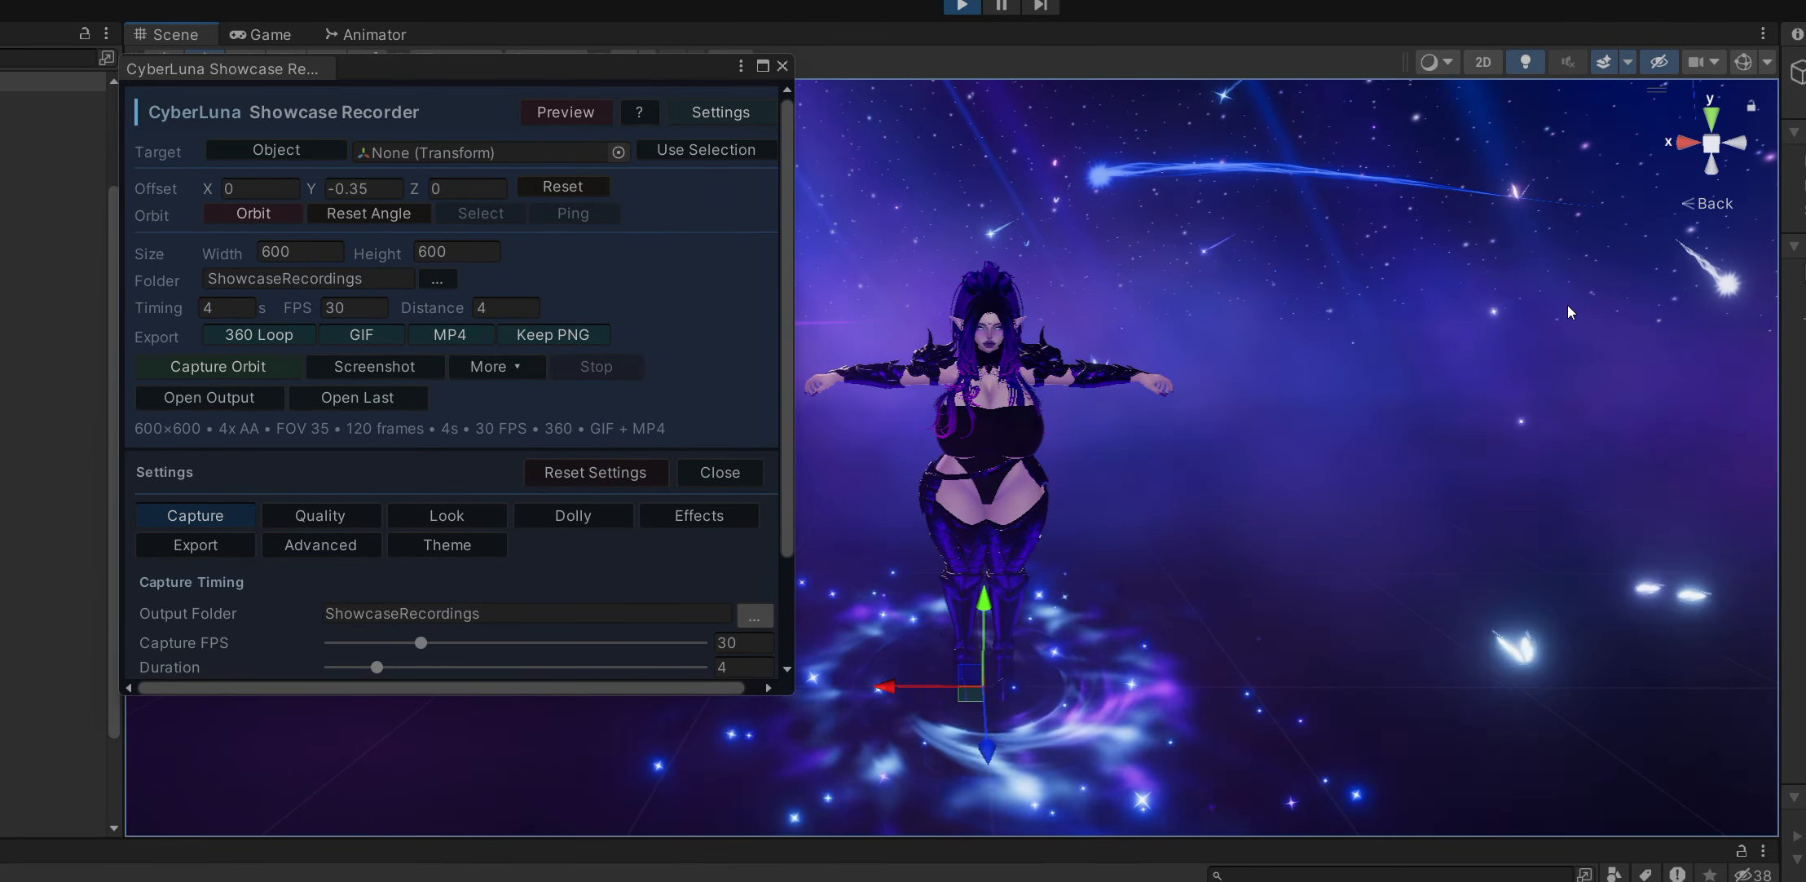
Close the recorder settings and capture a 360 orbit of the avatar.
click(727, 472)
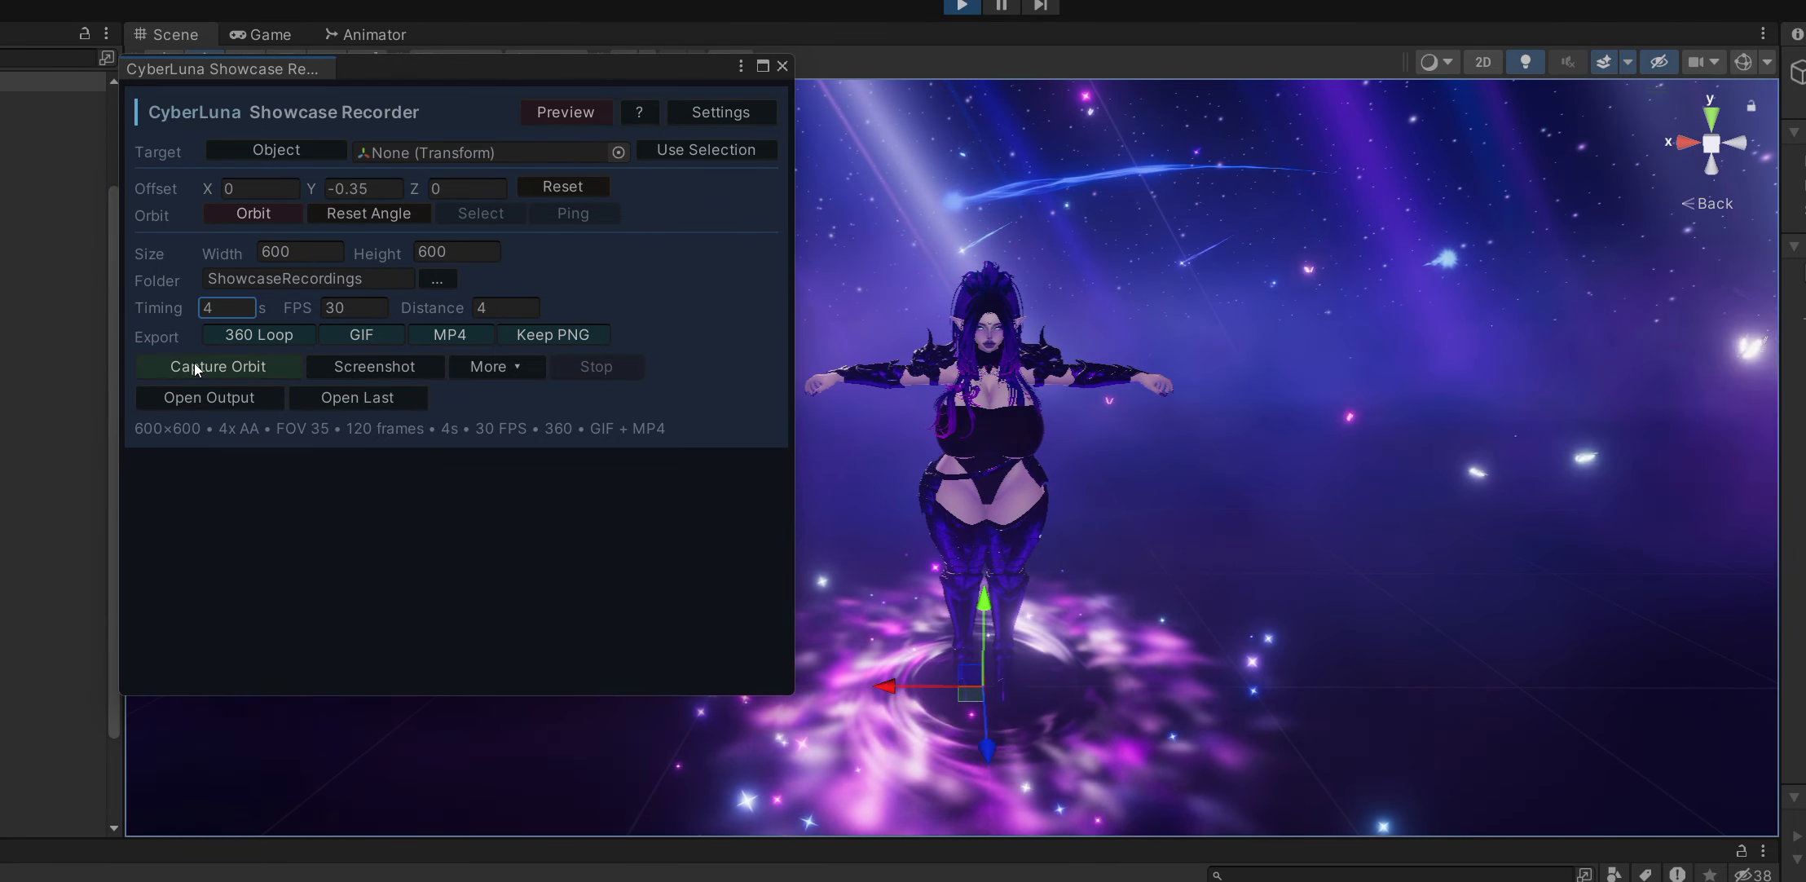
click(220, 367)
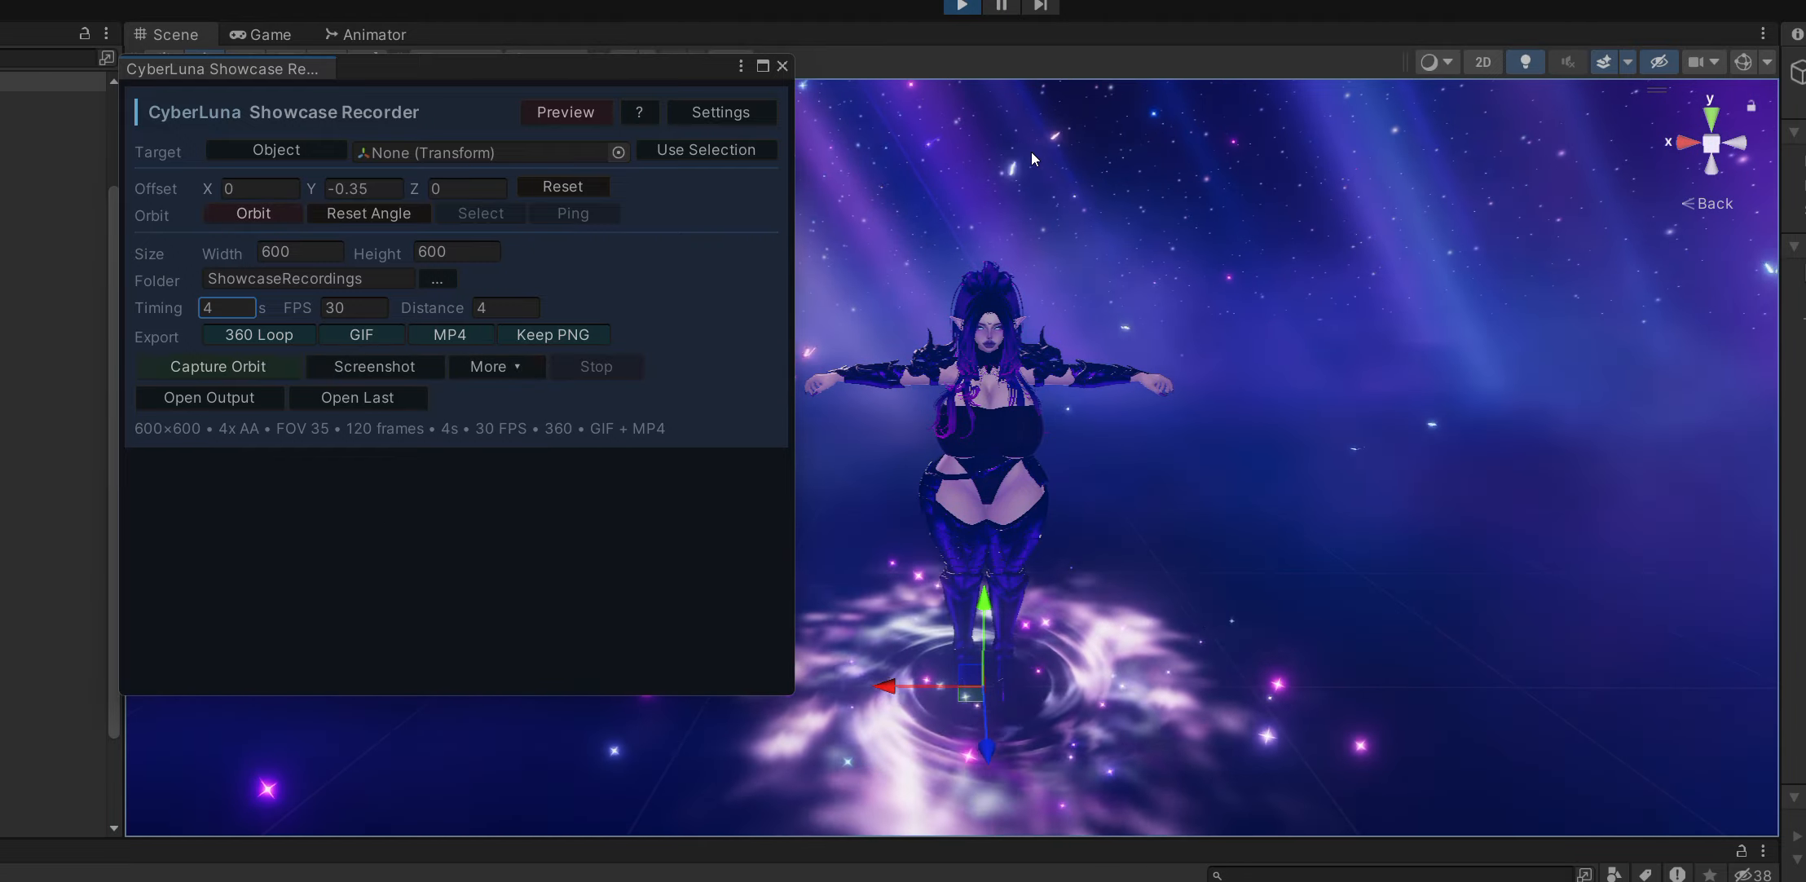
right_drag(1128, 460, 1123, 493)
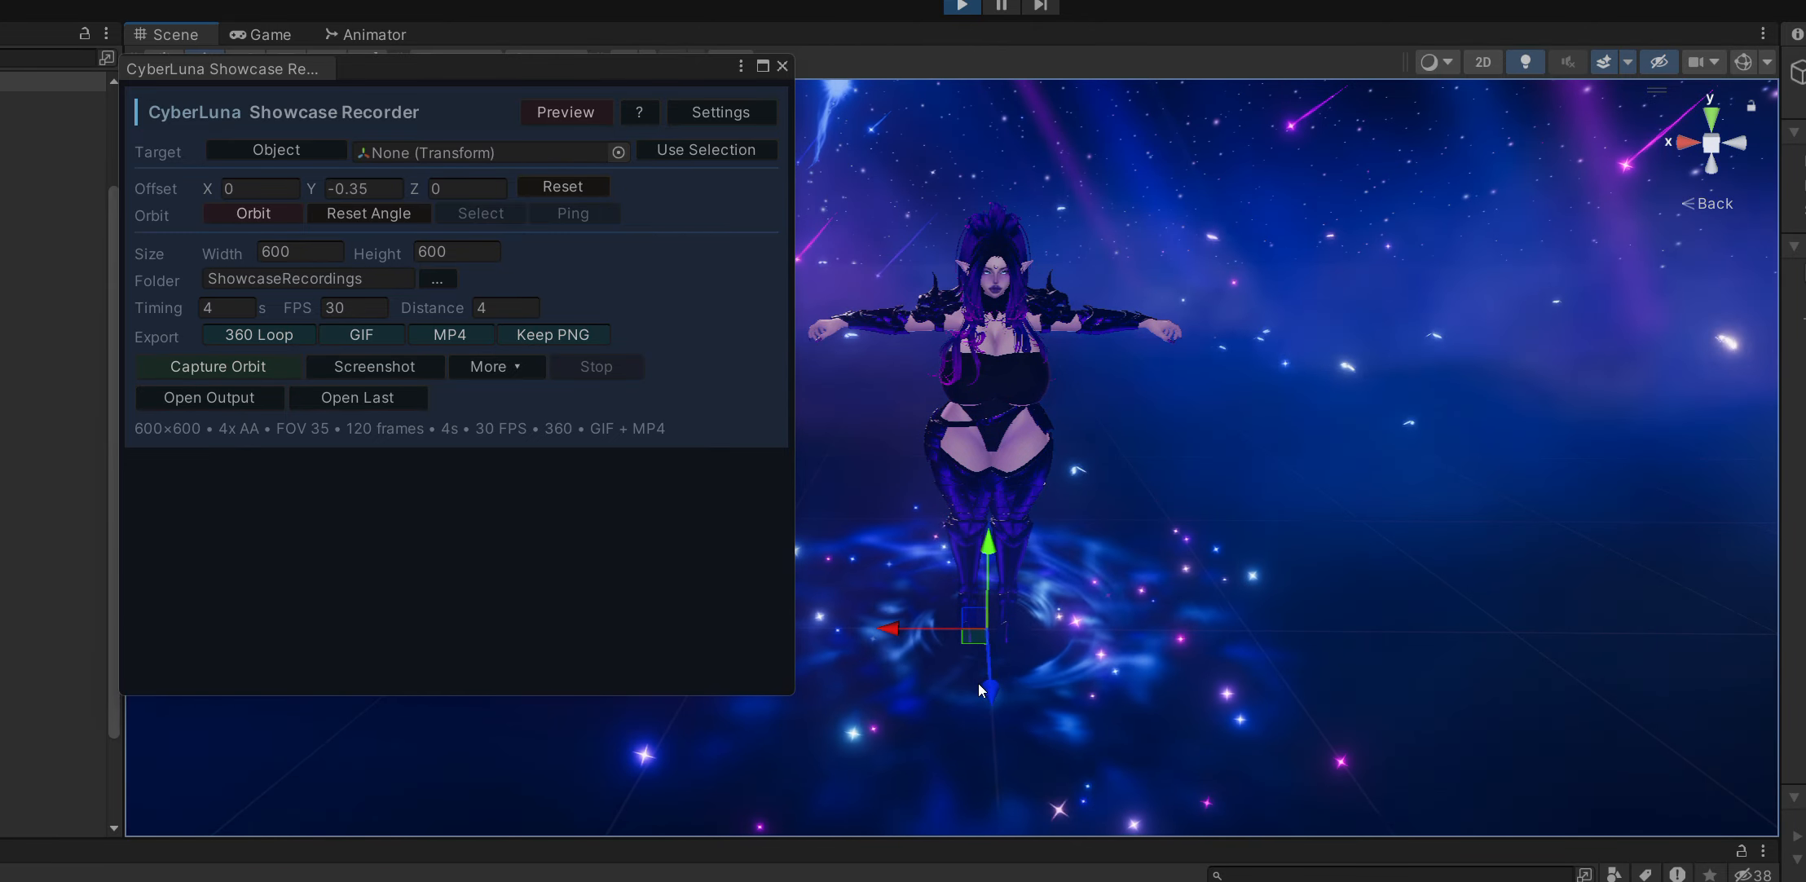
Switch to the ShowcaseRecordings folder, open the OrbitCapture_20260611_164502 folder and play its showcase video.
key(alt+Tab)
double_click(1516, 330)
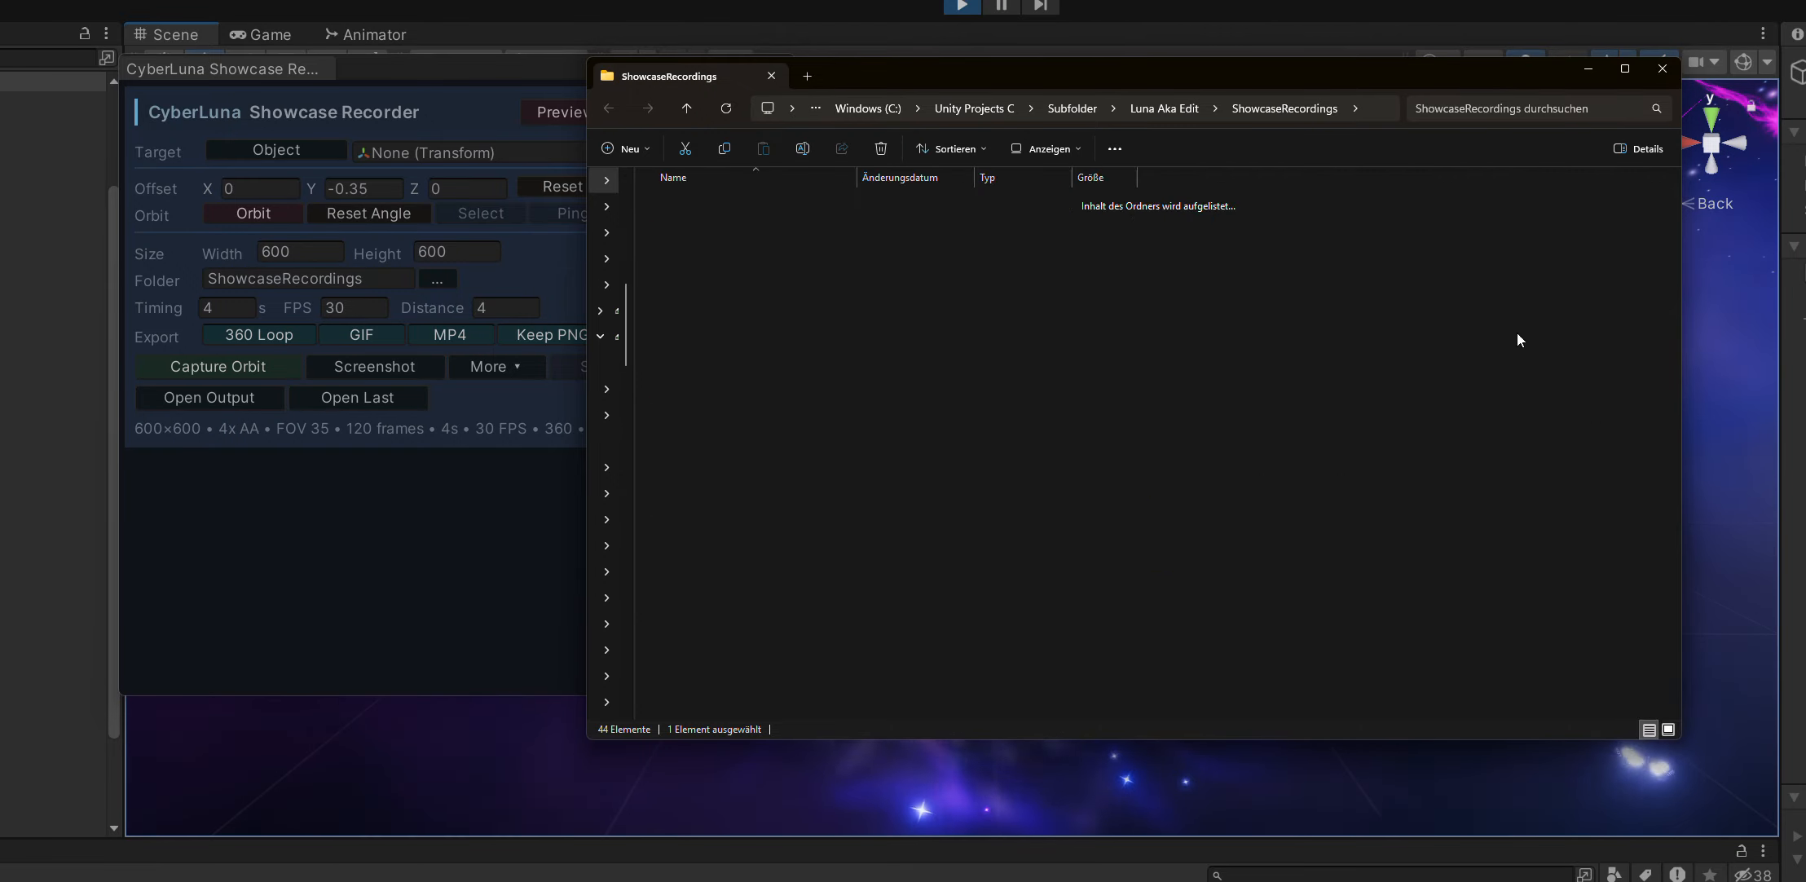
double_click(776, 231)
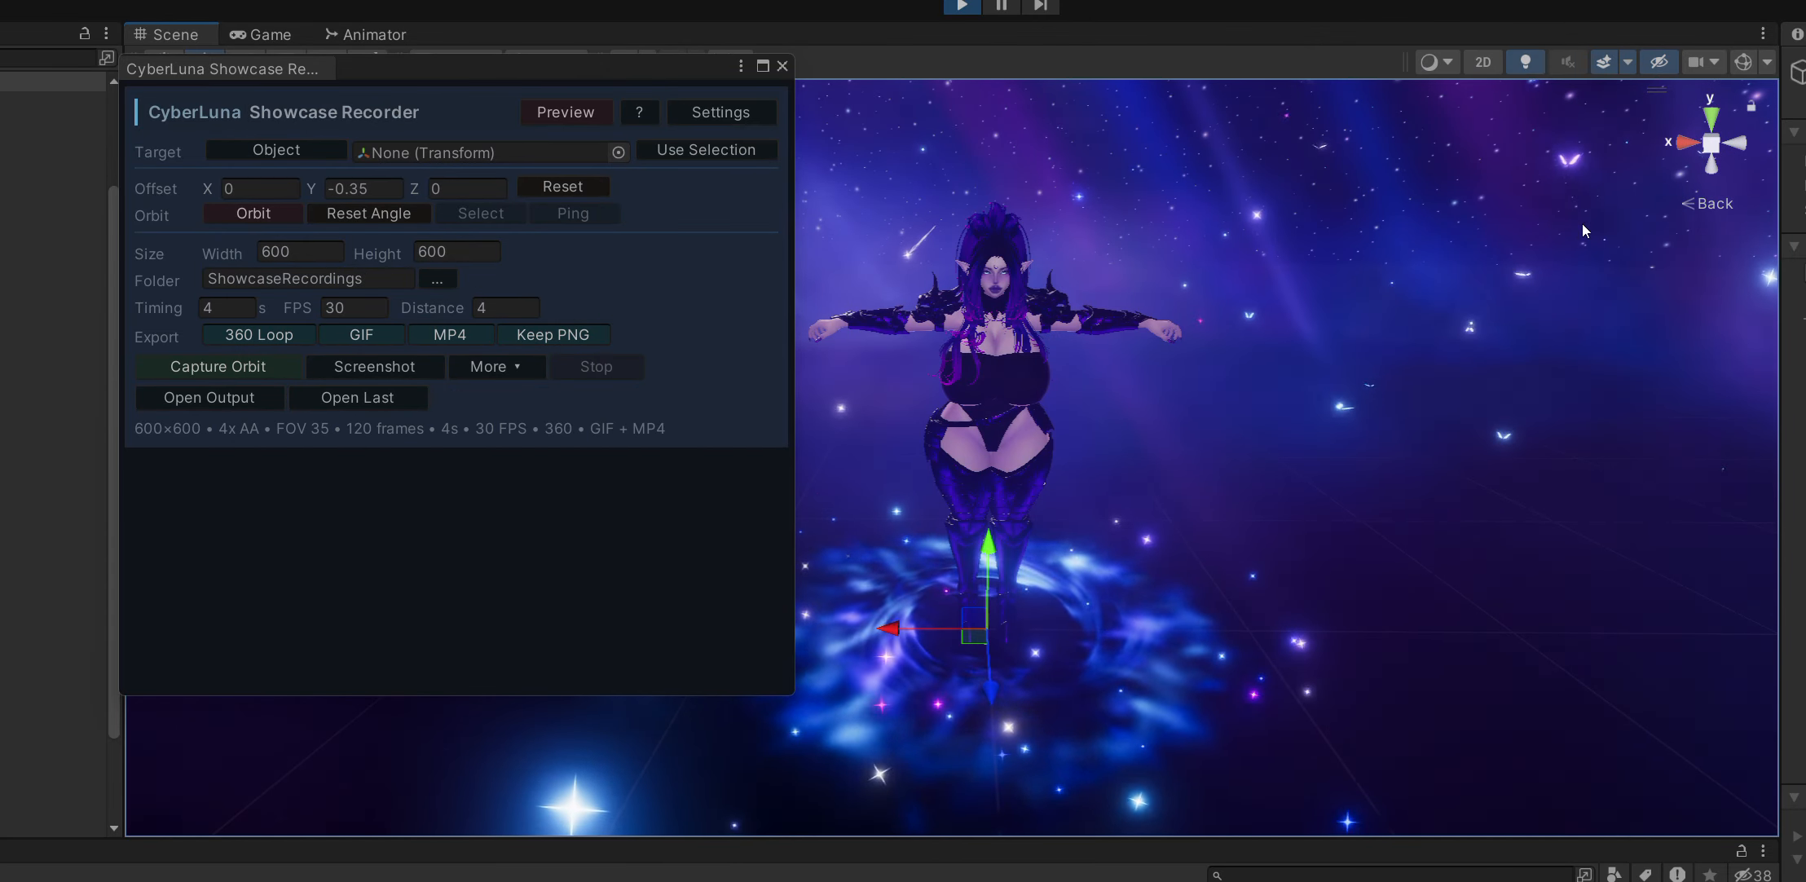
Review the recorder's image quality settings and switch Unlock Resolution Limit on and back off.
click(722, 113)
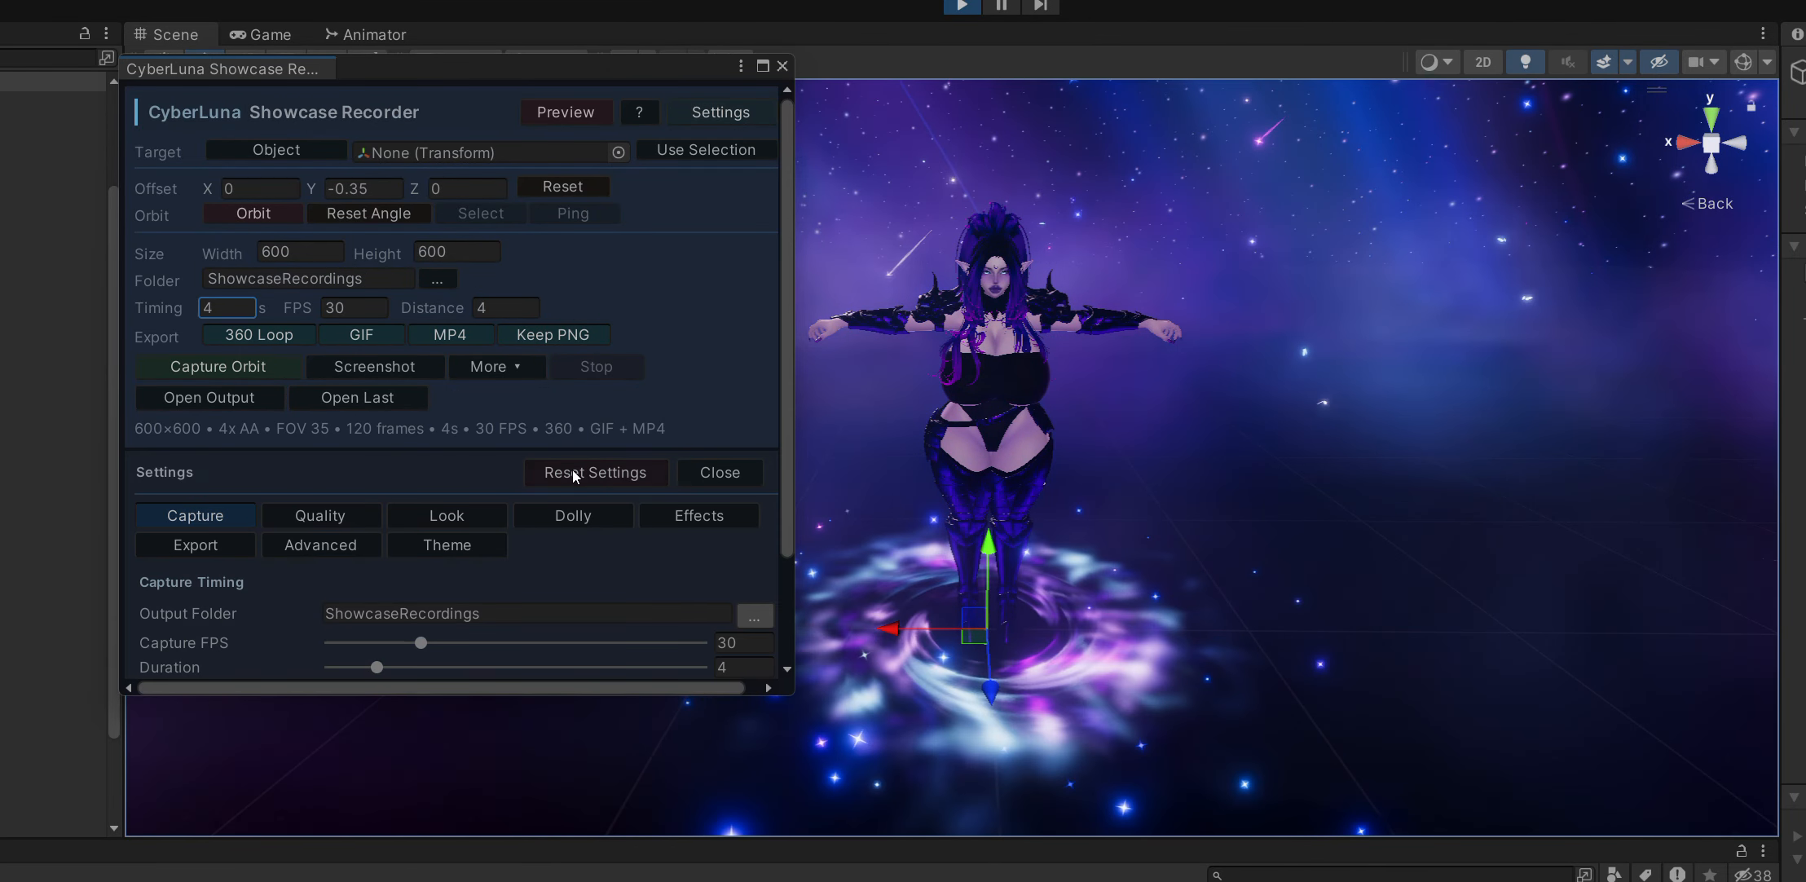
scroll(450, 460, down, 3)
click(322, 376)
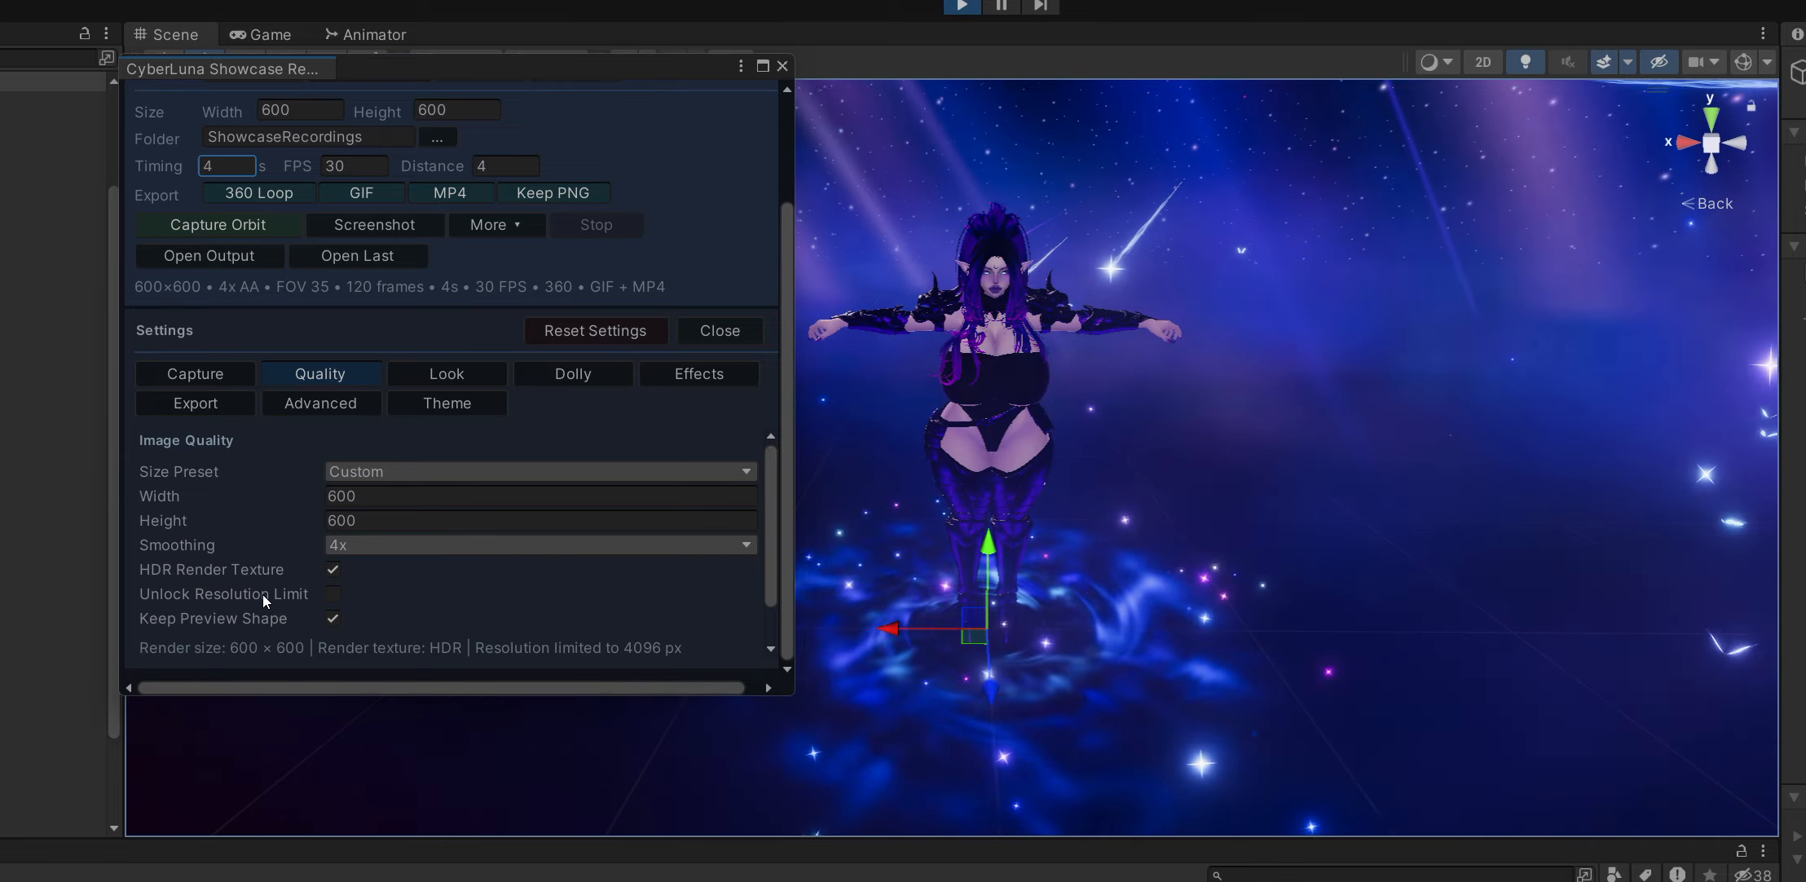
click(333, 594)
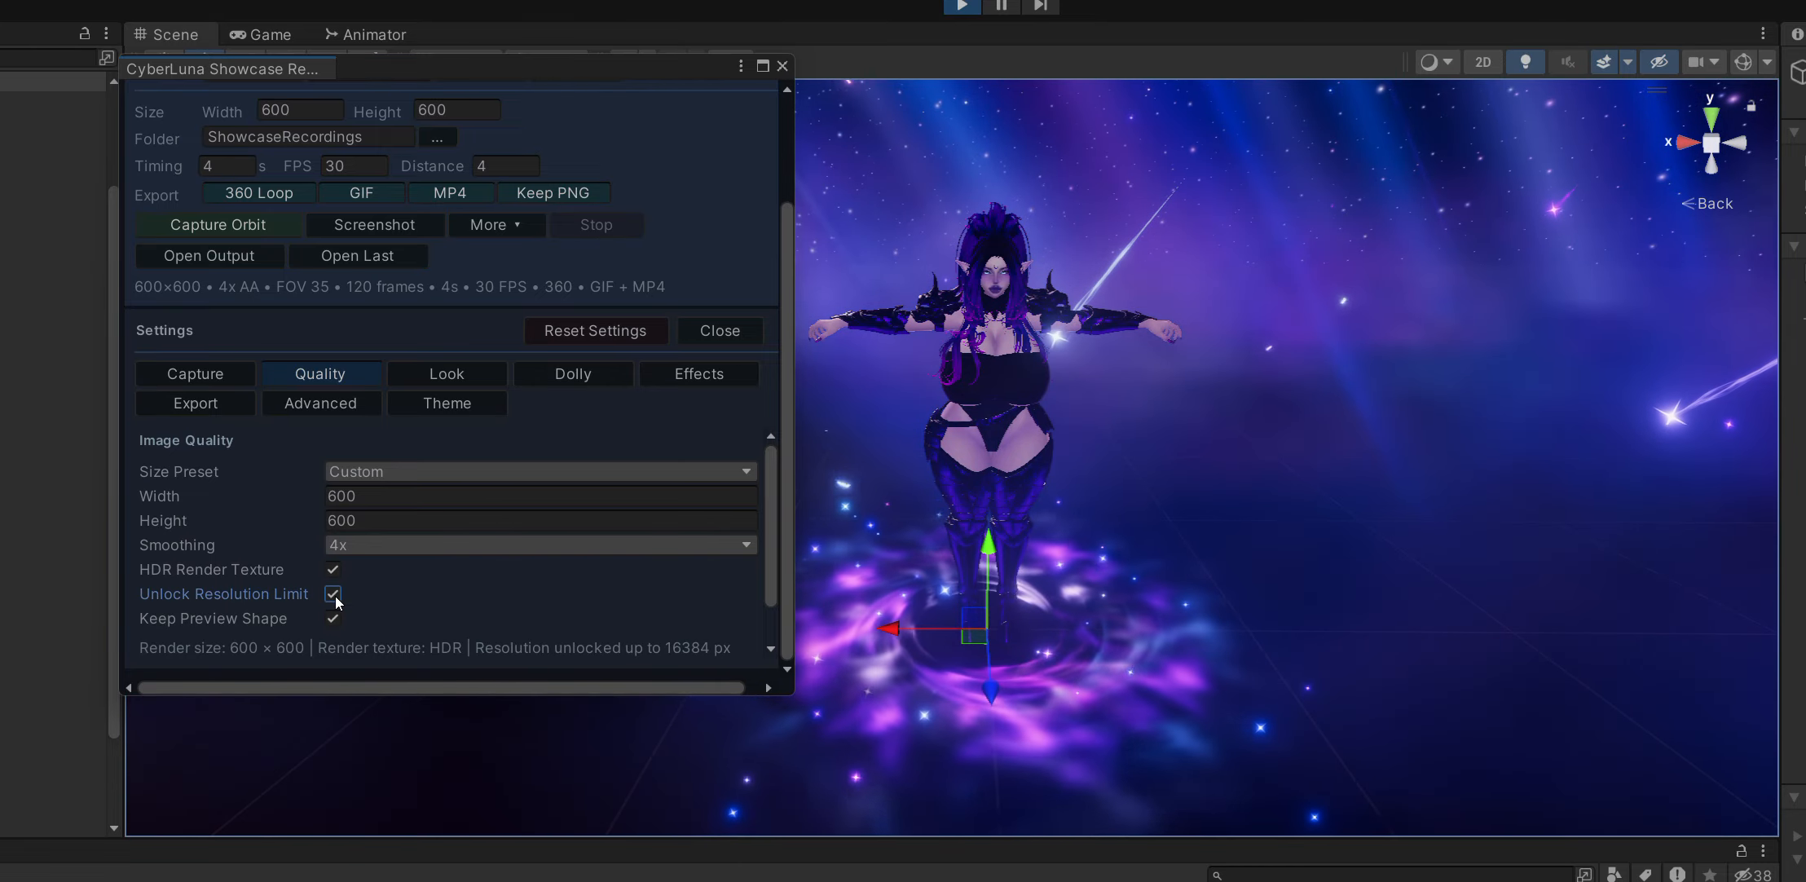
click(333, 594)
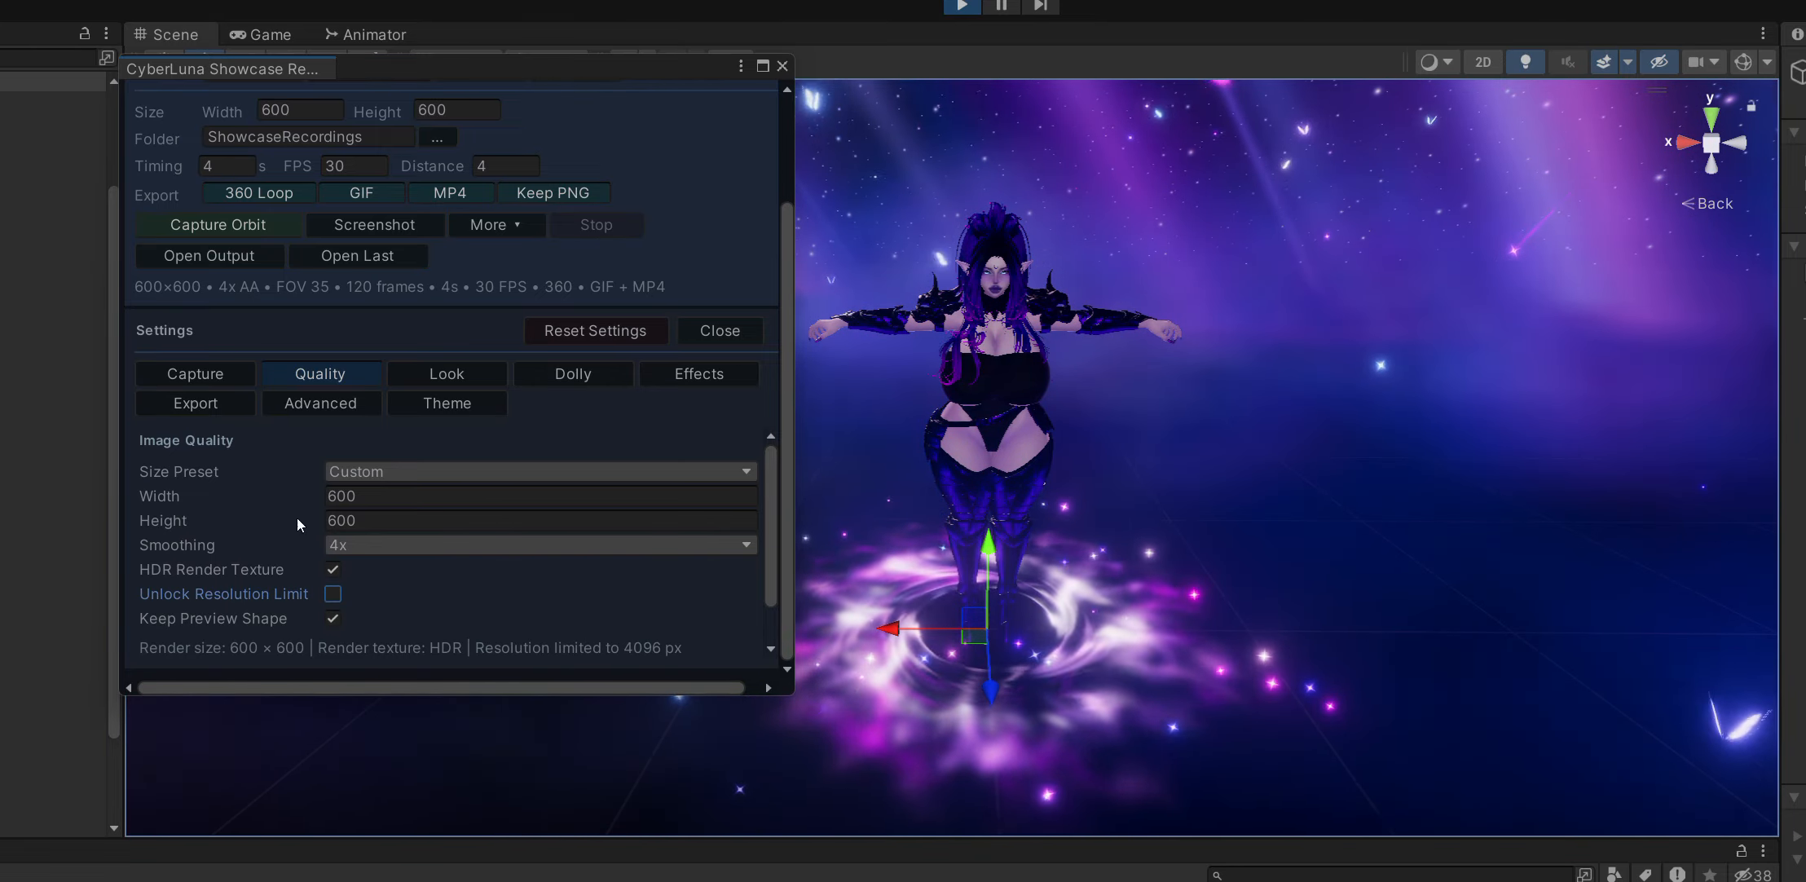
Review the recorder's camera look settings, including the lens values and the available background modes.
click(444, 374)
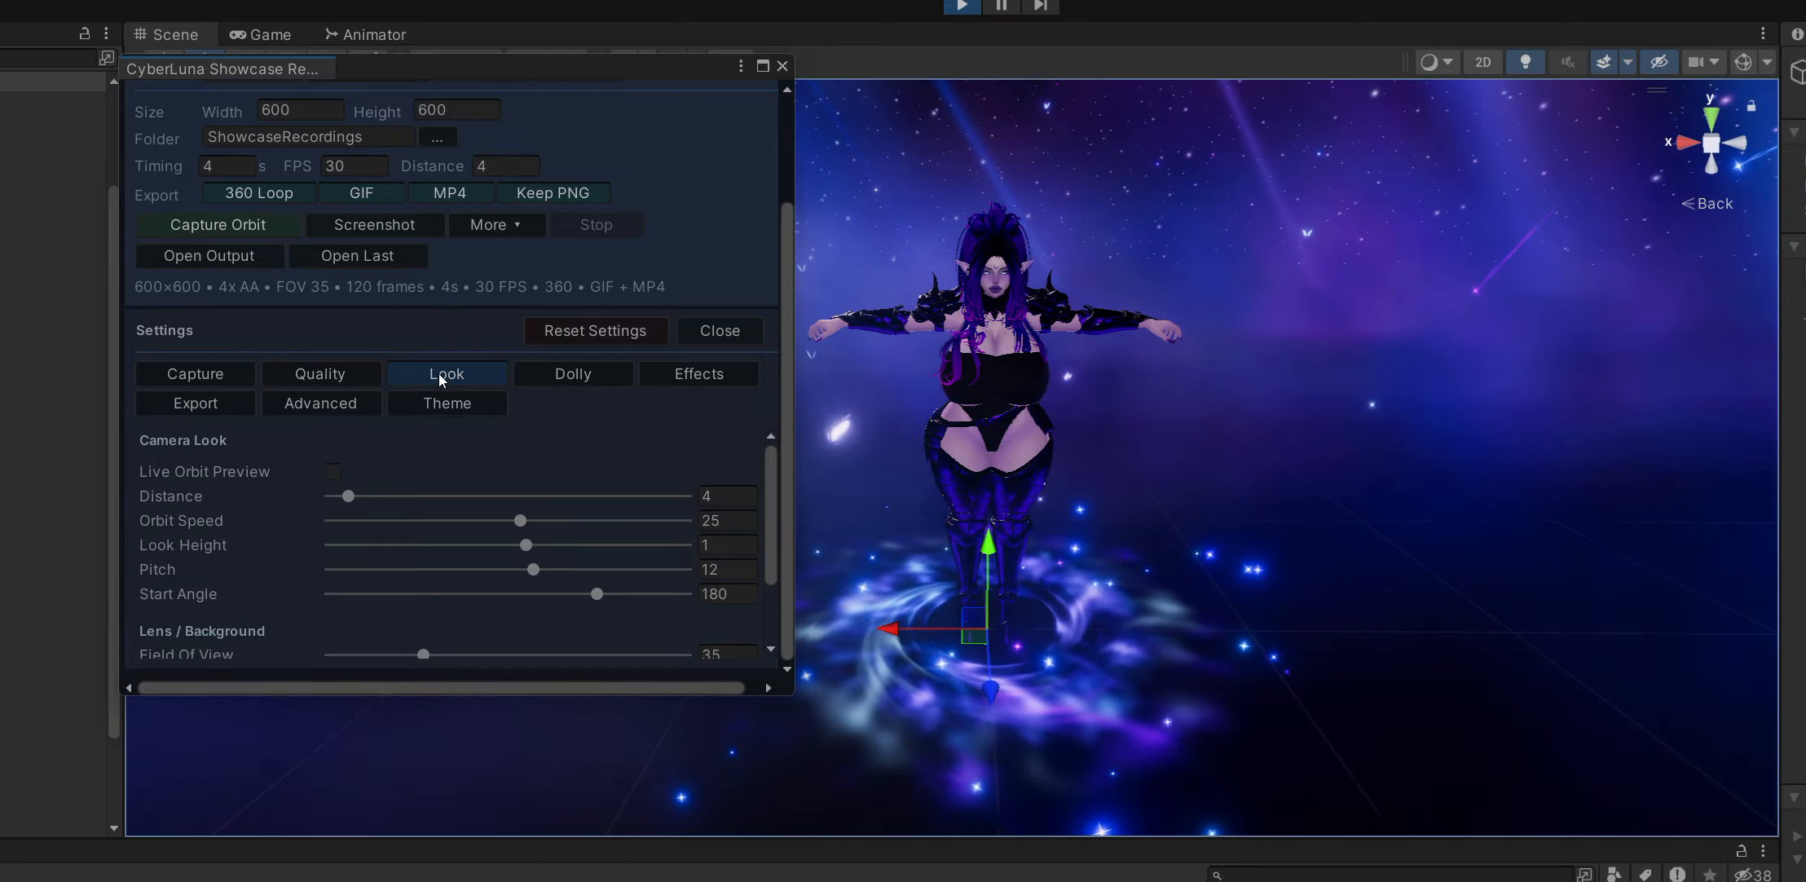
drag(767, 465, 758, 521)
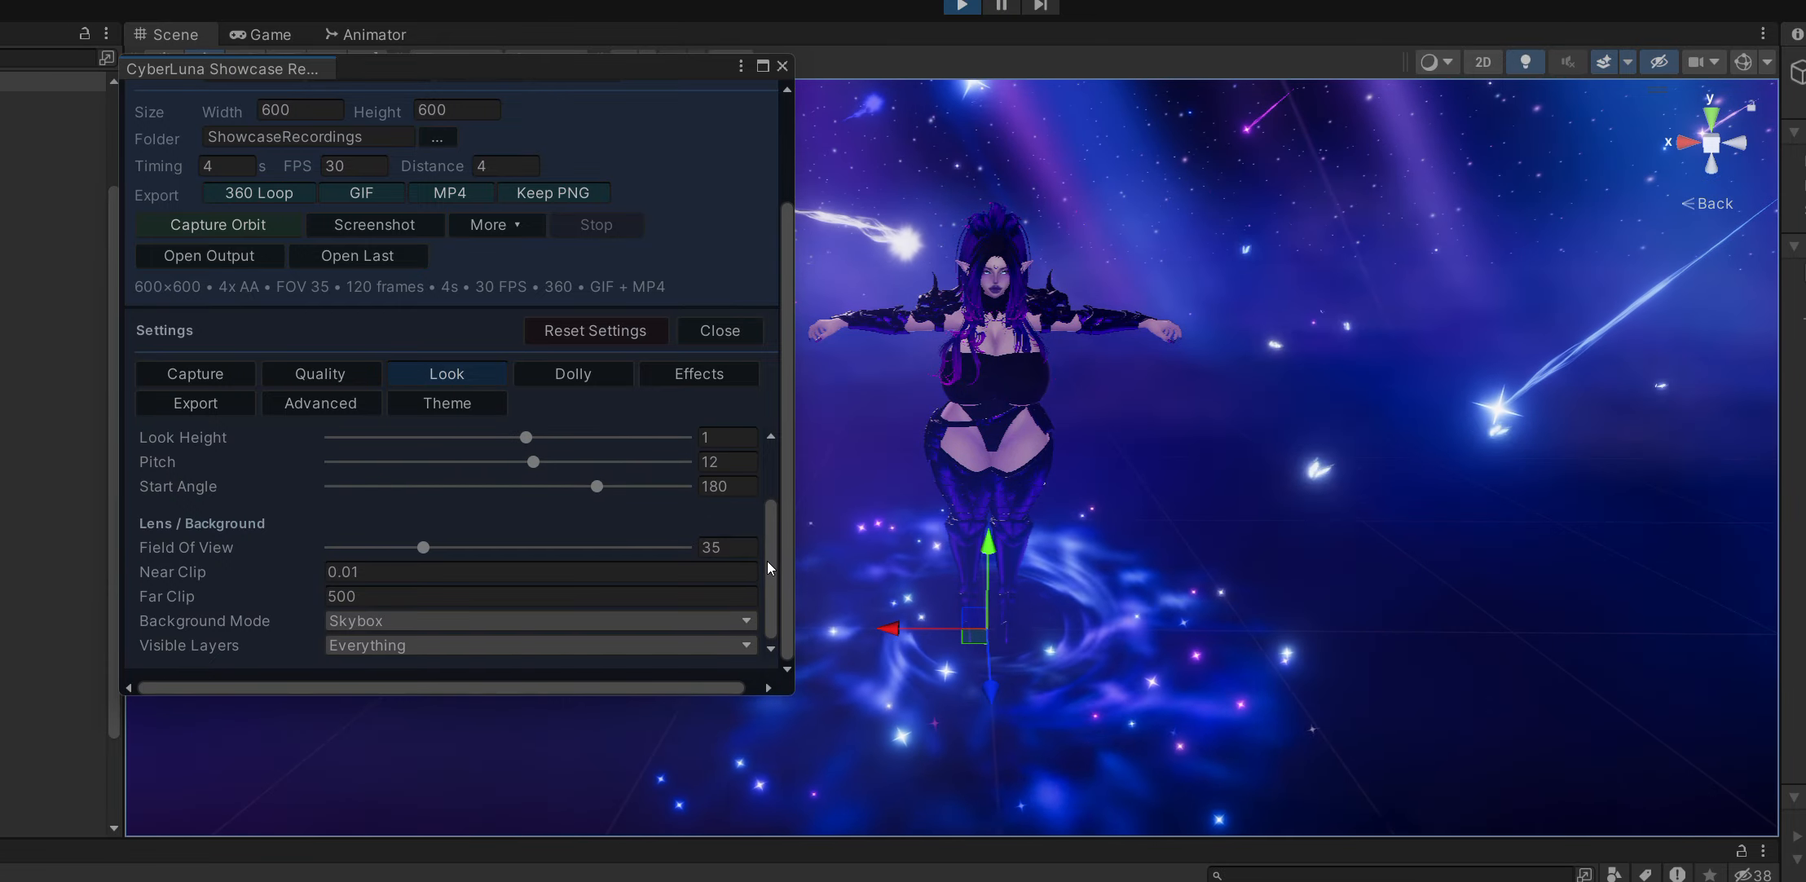
drag(768, 560, 781, 487)
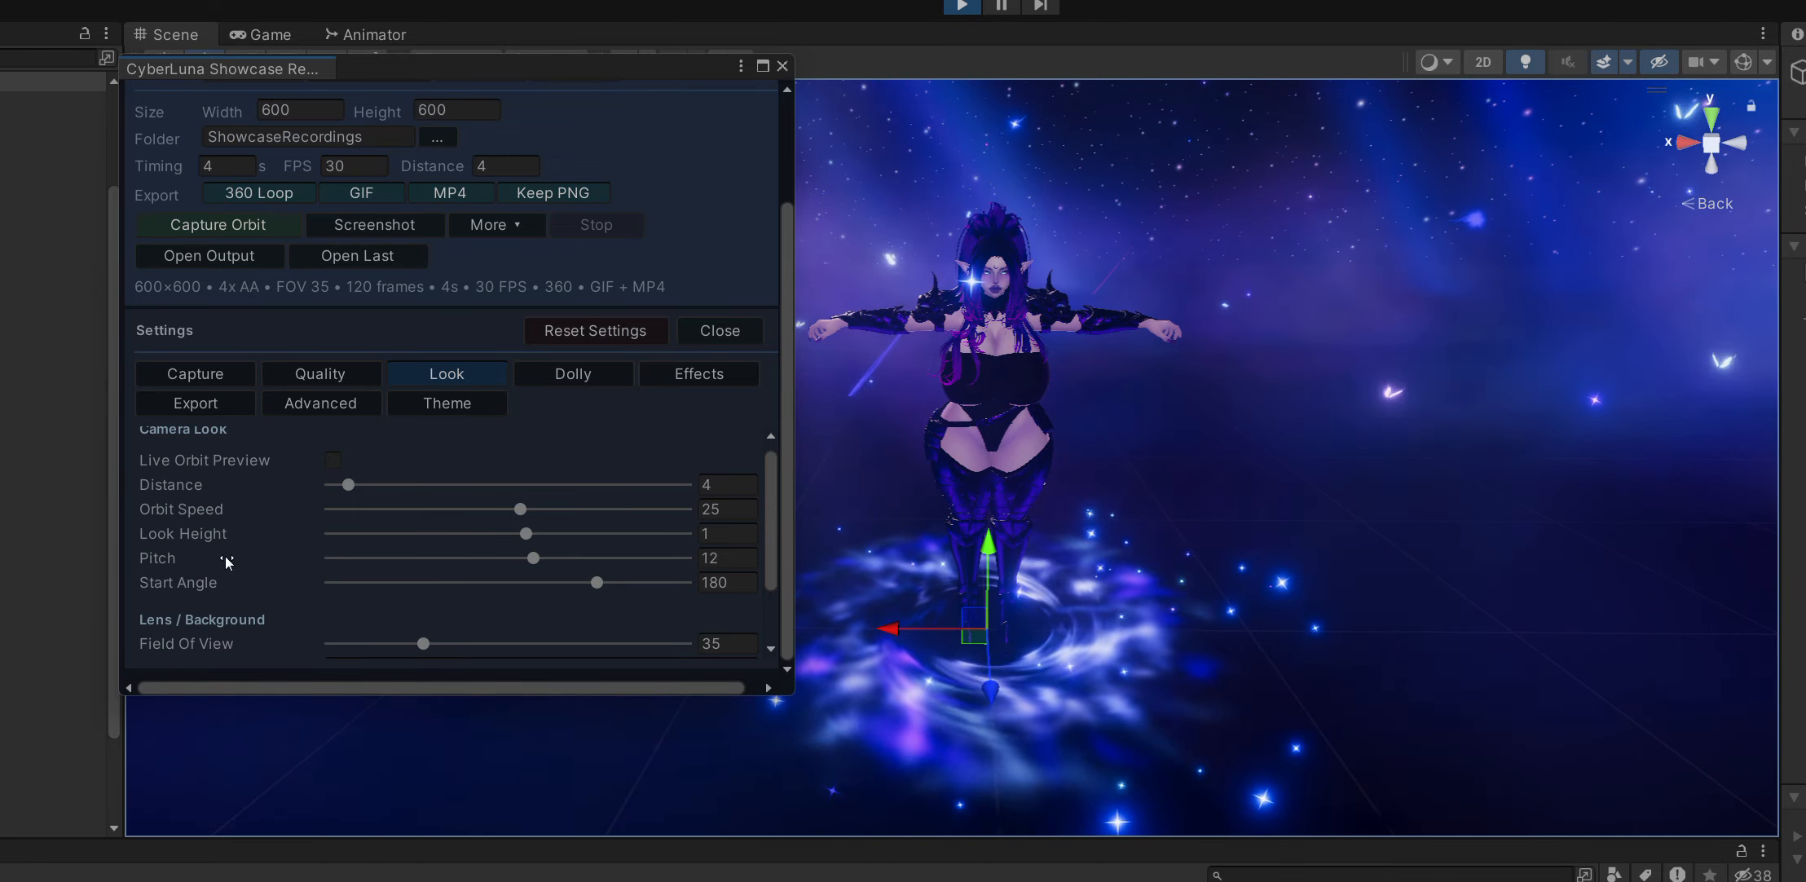
scroll(224, 555, down, 3)
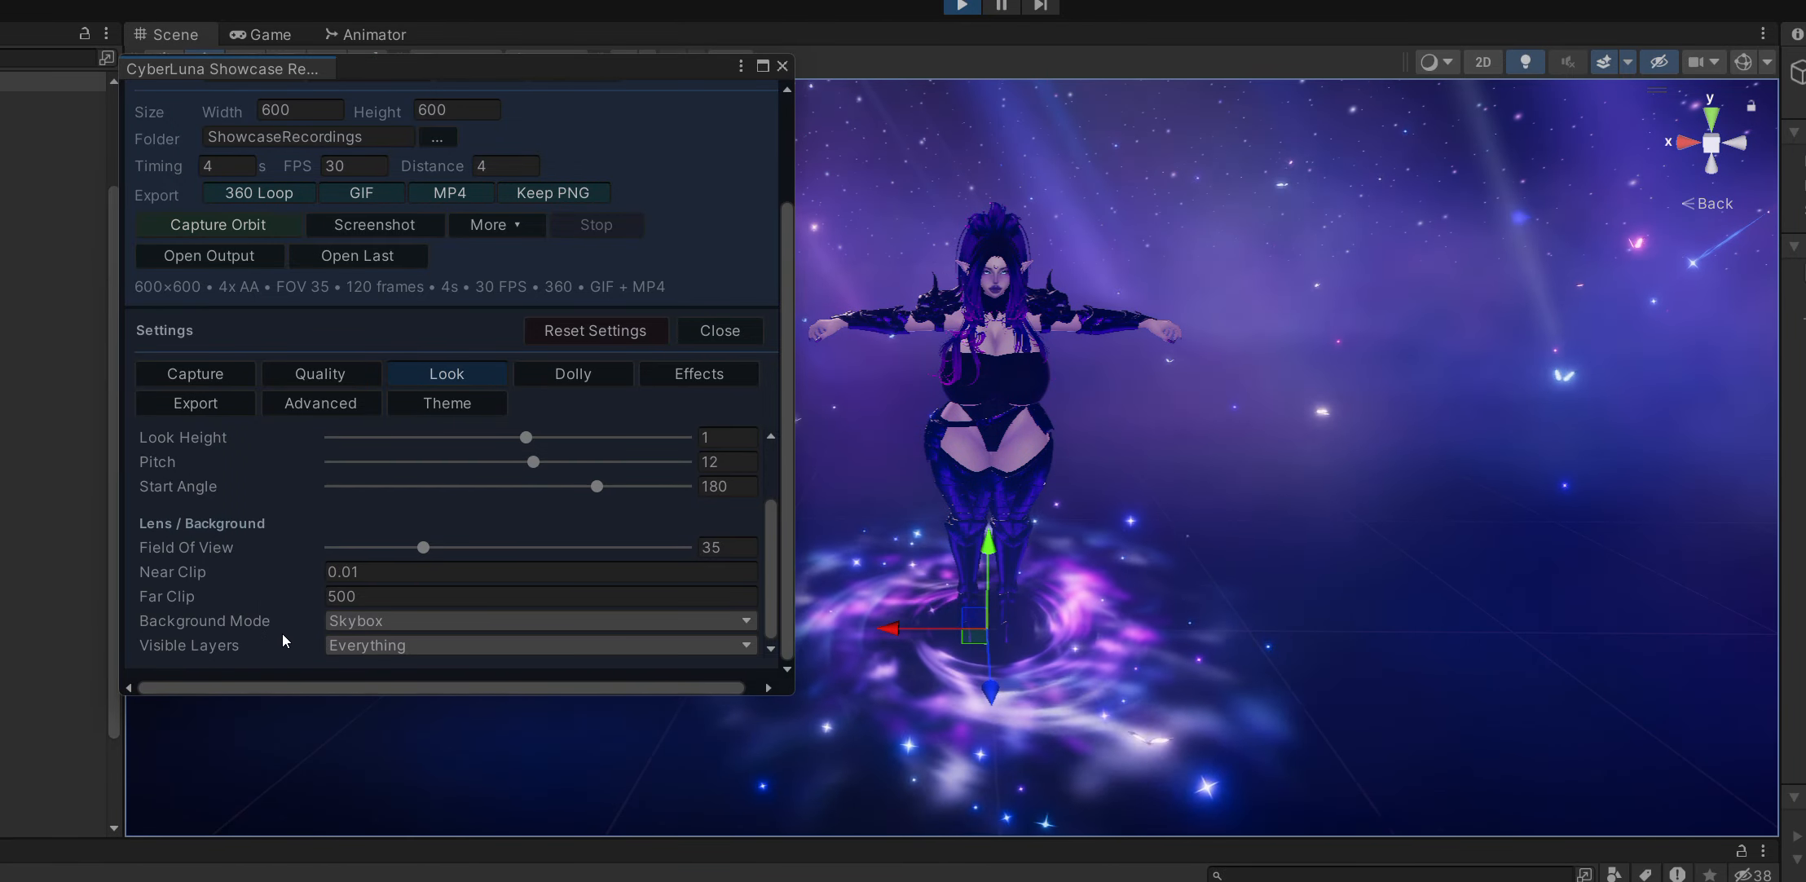
click(392, 625)
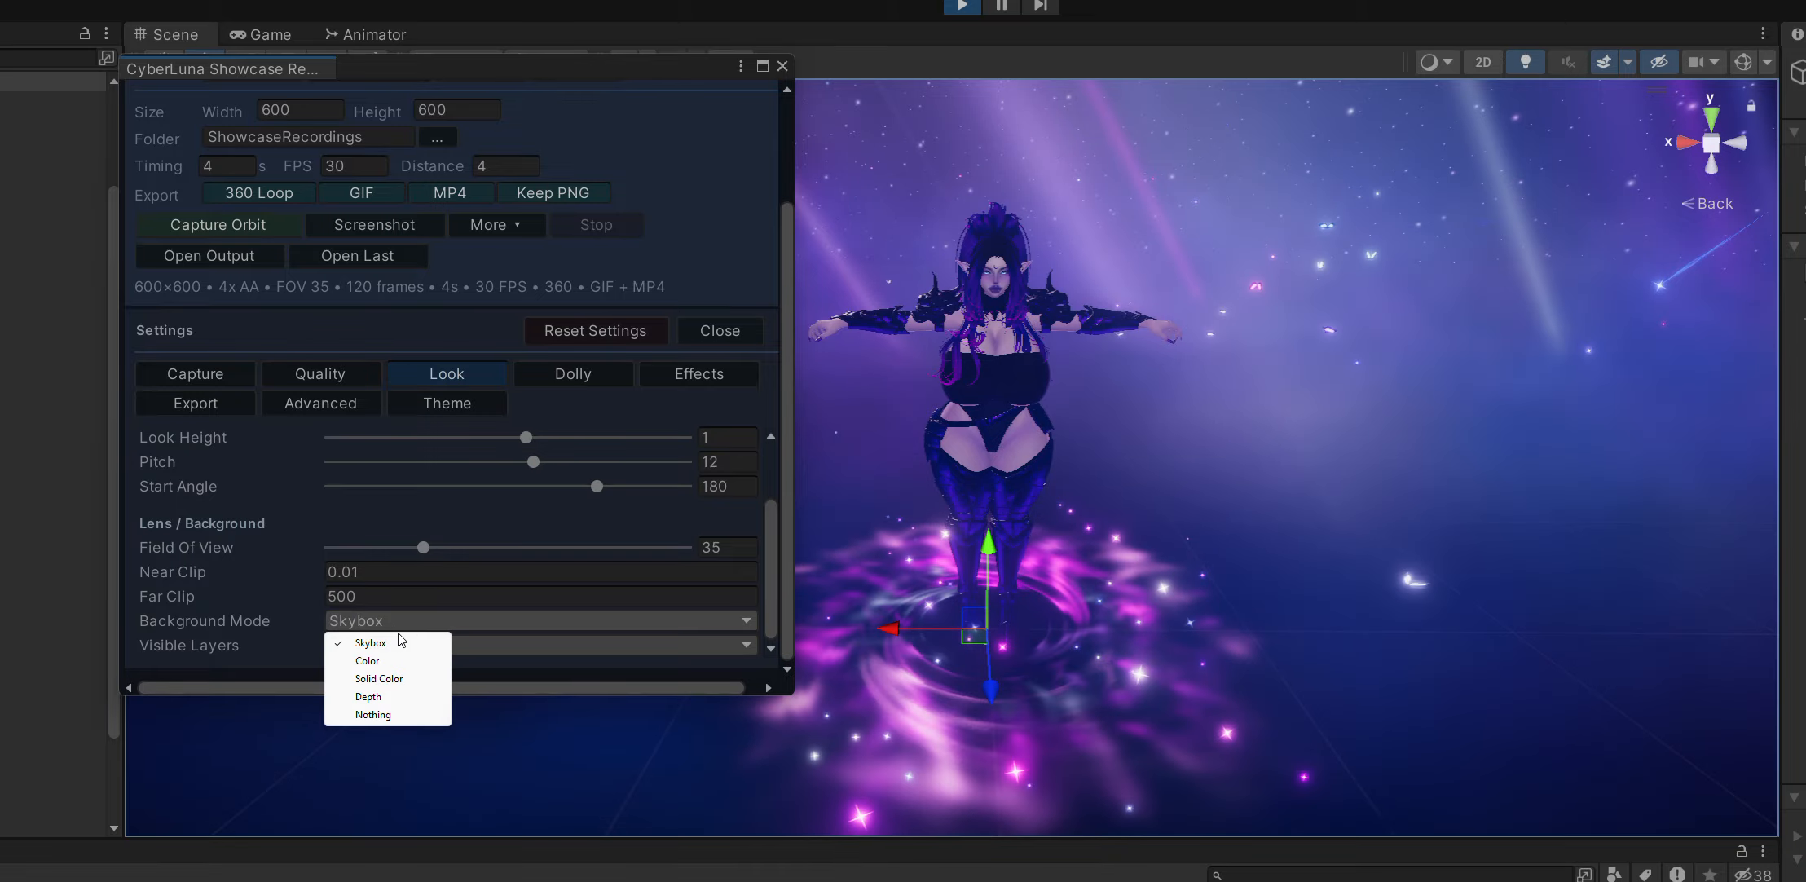
click(770, 517)
scroll(769, 527, up, 3)
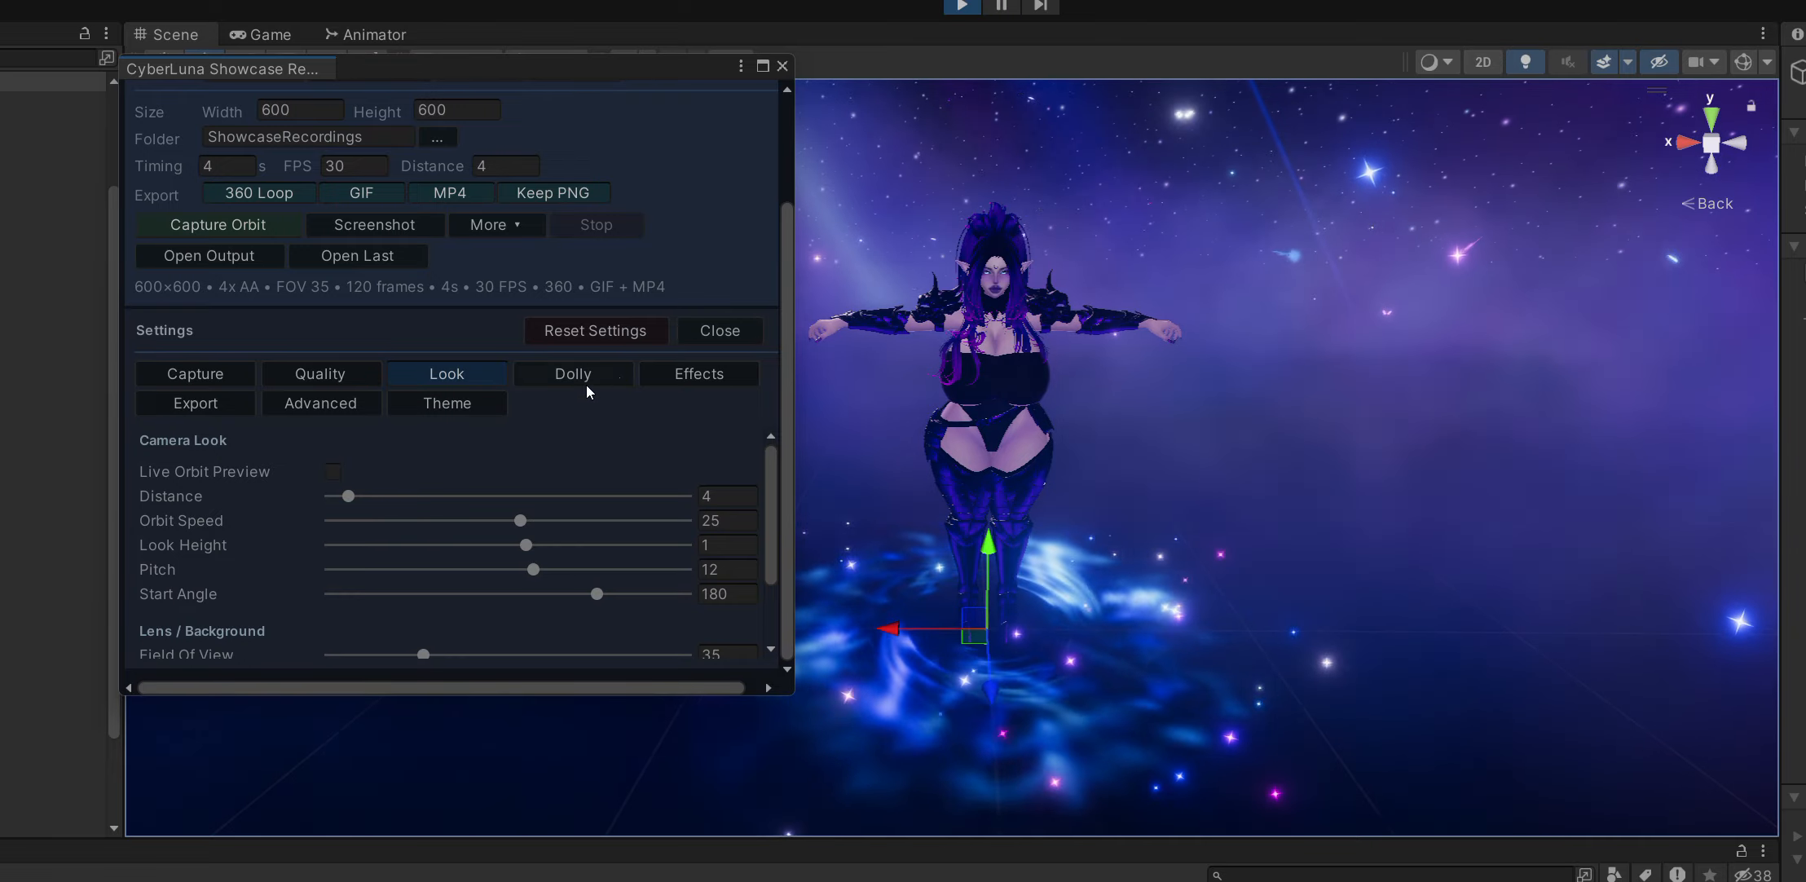
Generate a smooth 360 dolly path around the avatar and move the recorder window aside.
click(583, 376)
scroll(306, 494, down, 5)
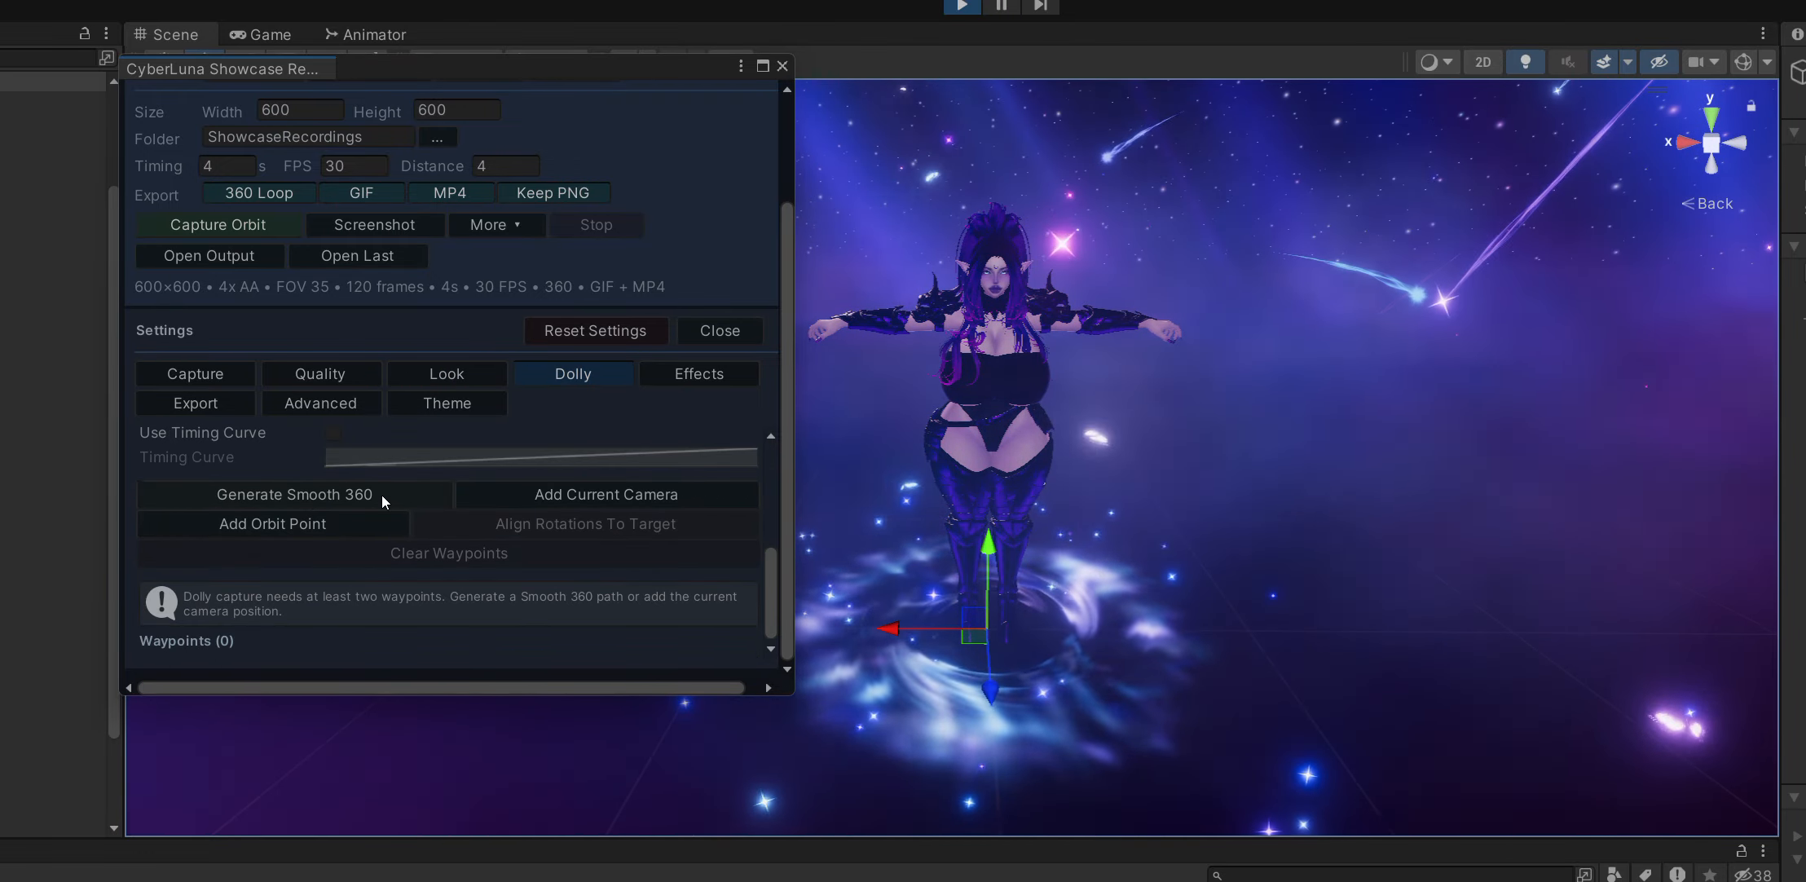
click(381, 495)
drag(568, 78, 343, 47)
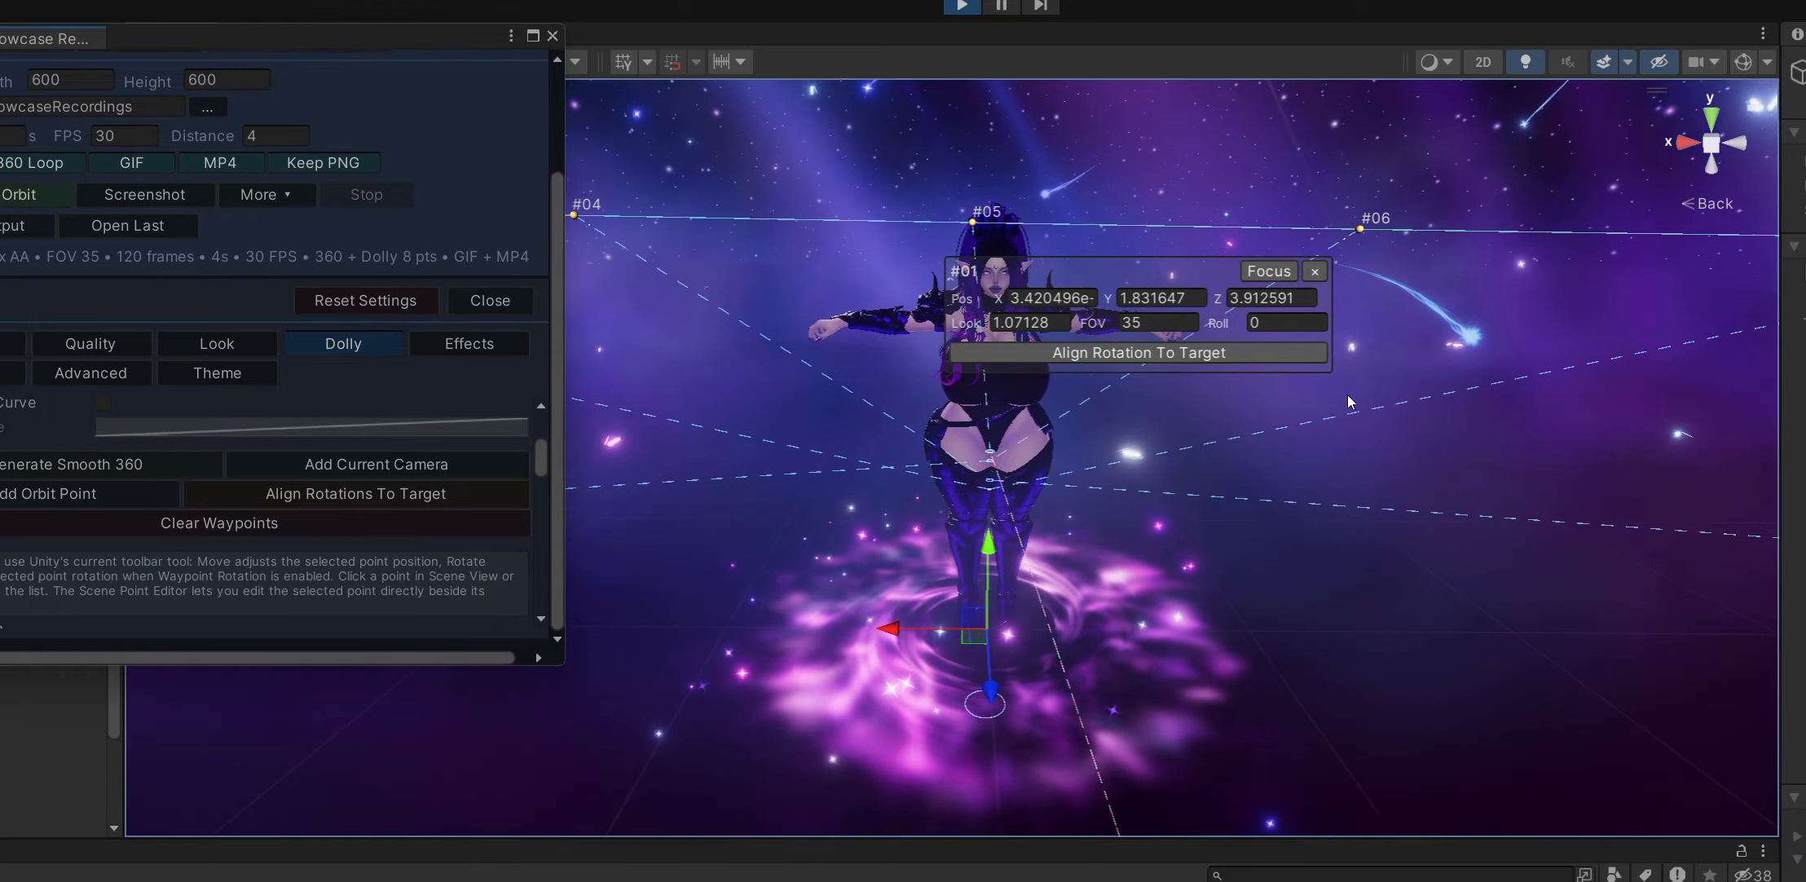
Raise dolly waypoint #01 above the rest of the camera path.
alt+drag(1462, 394, 853, 443)
scroll(1339, 464, down, 5)
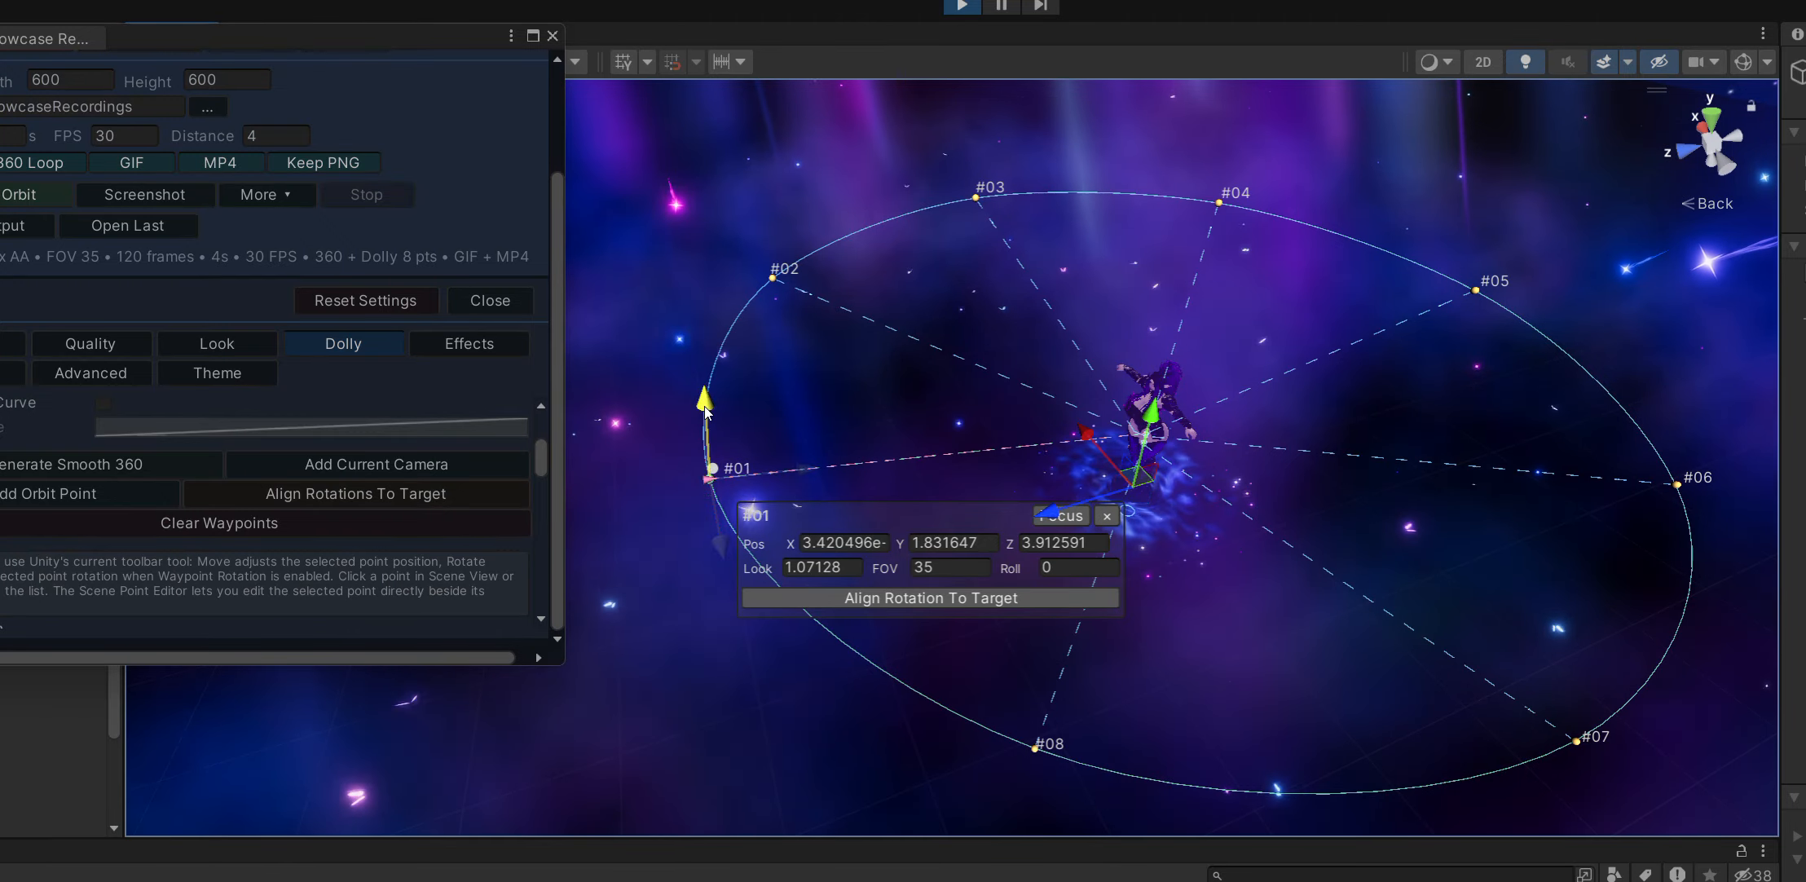
drag(705, 413, 698, 250)
alt+drag(1015, 391, 1039, 489)
middle_drag(1039, 489, 879, 350)
drag(649, 435, 792, 414)
alt+drag(962, 306, 794, 285)
Select dolly waypoint #05, raise it and pull it inward toward the avatar.
click(978, 221)
middle_drag(836, 346, 651, 358)
alt+drag(652, 363, 1245, 438)
click(1231, 401)
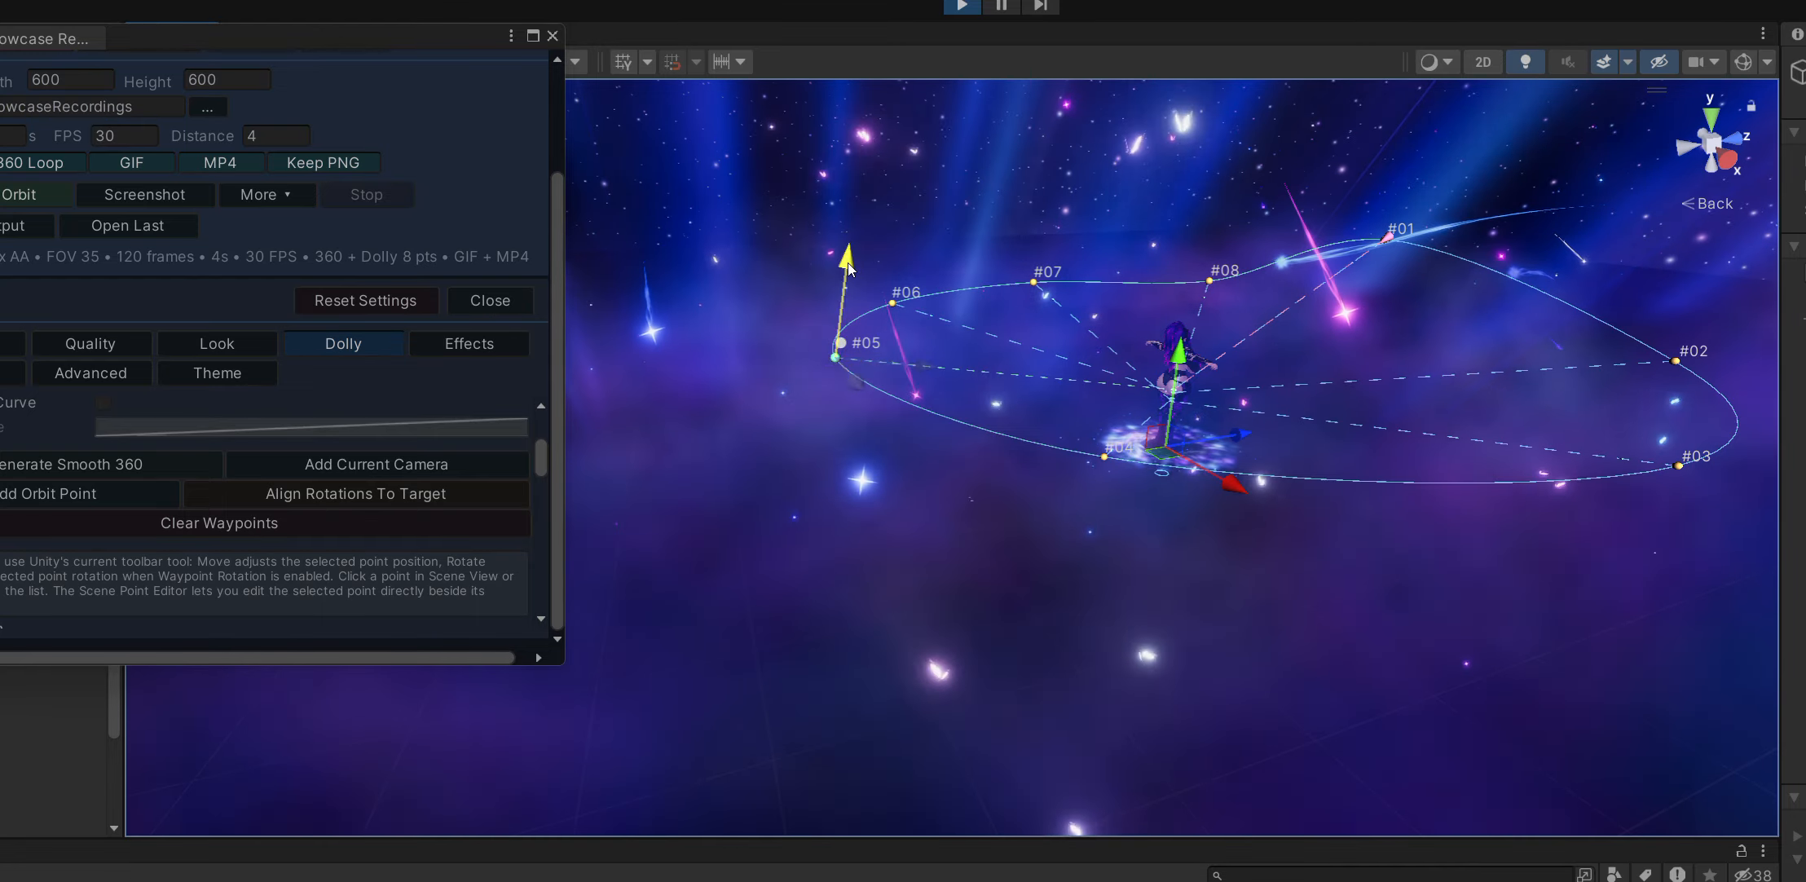
drag(847, 261, 864, 122)
alt+drag(1040, 242, 885, 365)
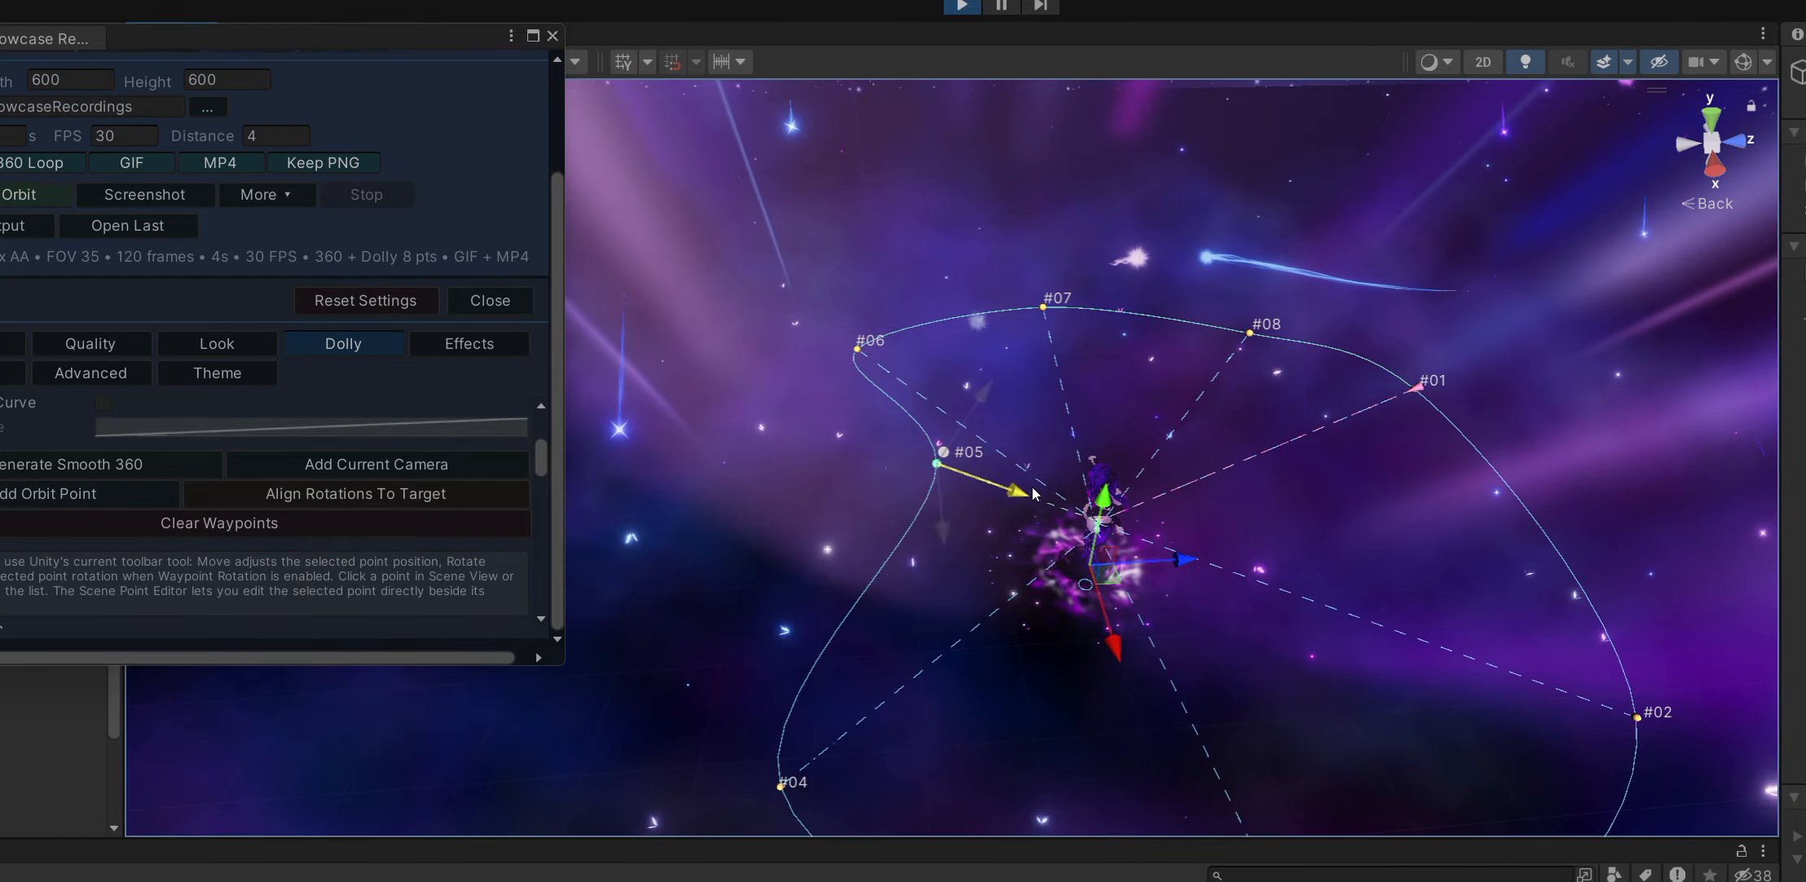
alt+drag(1018, 497, 962, 326)
Move dolly waypoint #04 closer to the avatar and lower, to about X 2.73, Y 1.18, Z -1.65.
alt+drag(766, 497, 829, 674)
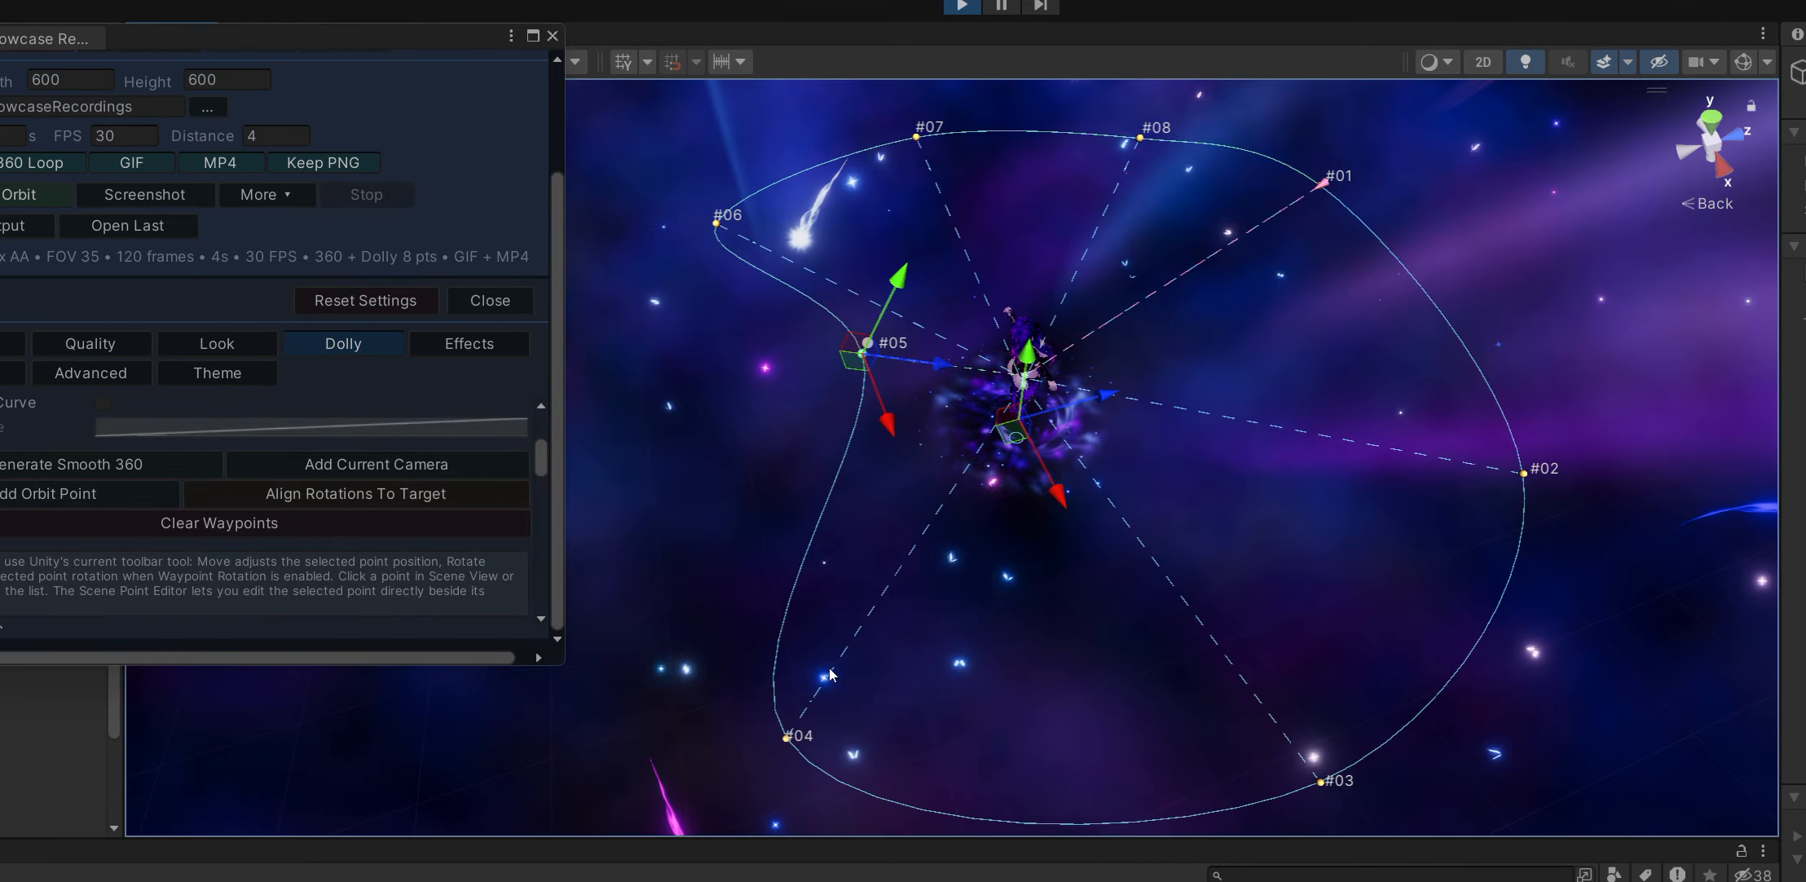
click(787, 737)
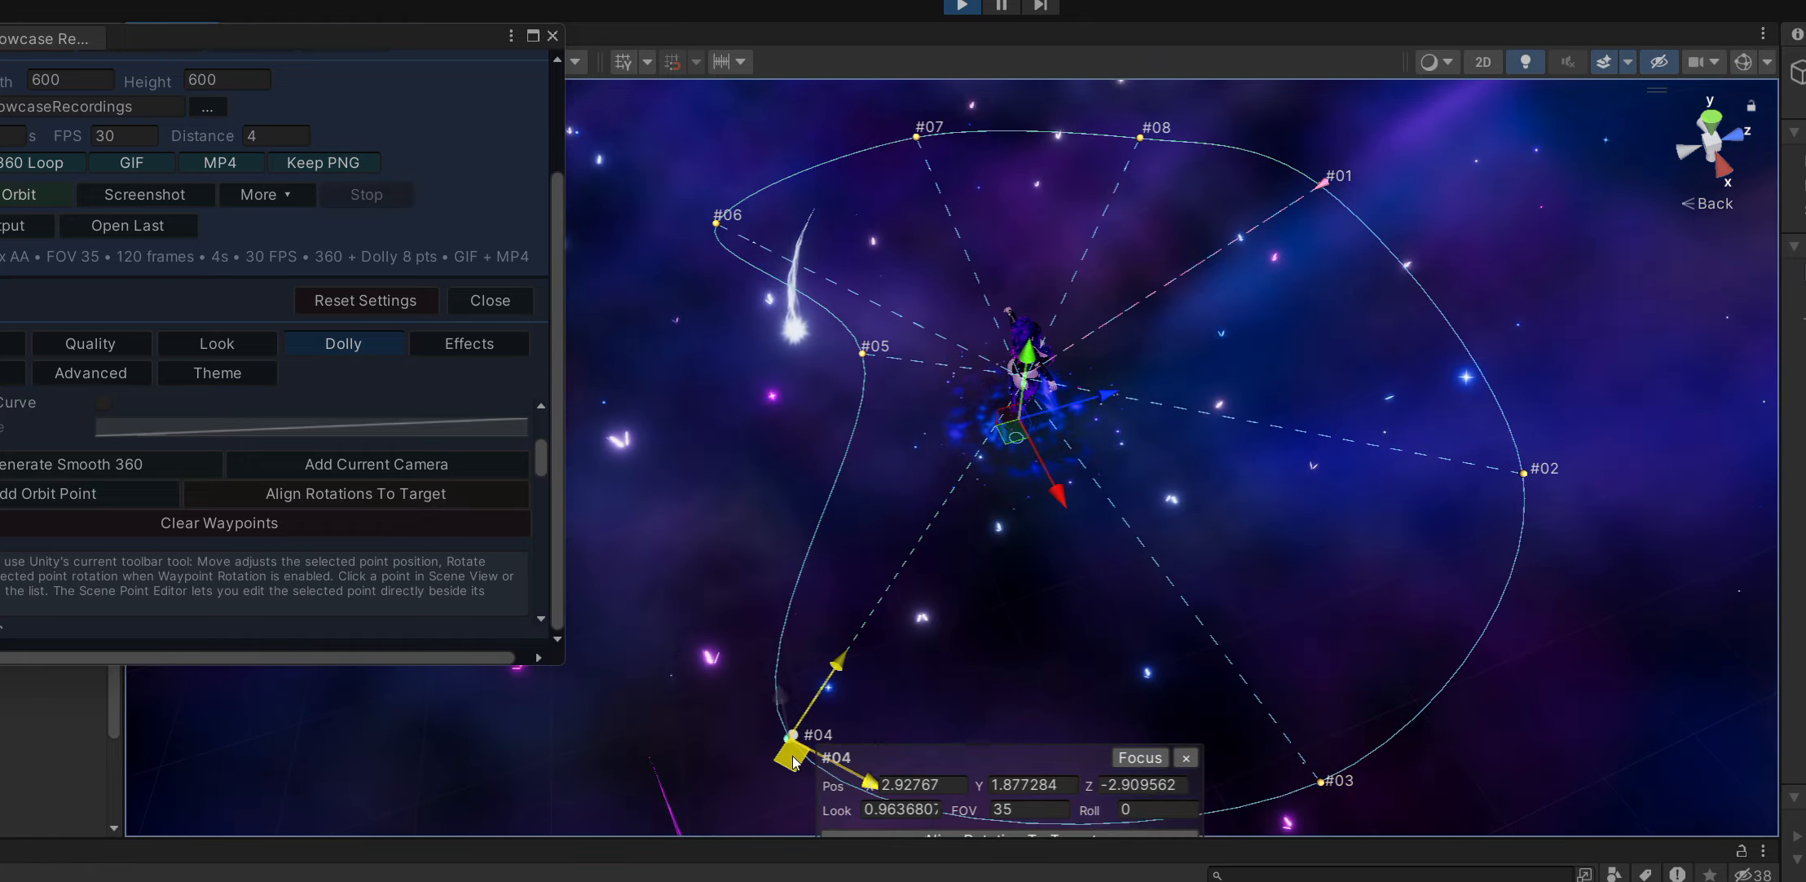
drag(794, 764, 978, 660)
alt+drag(1233, 456, 1145, 314)
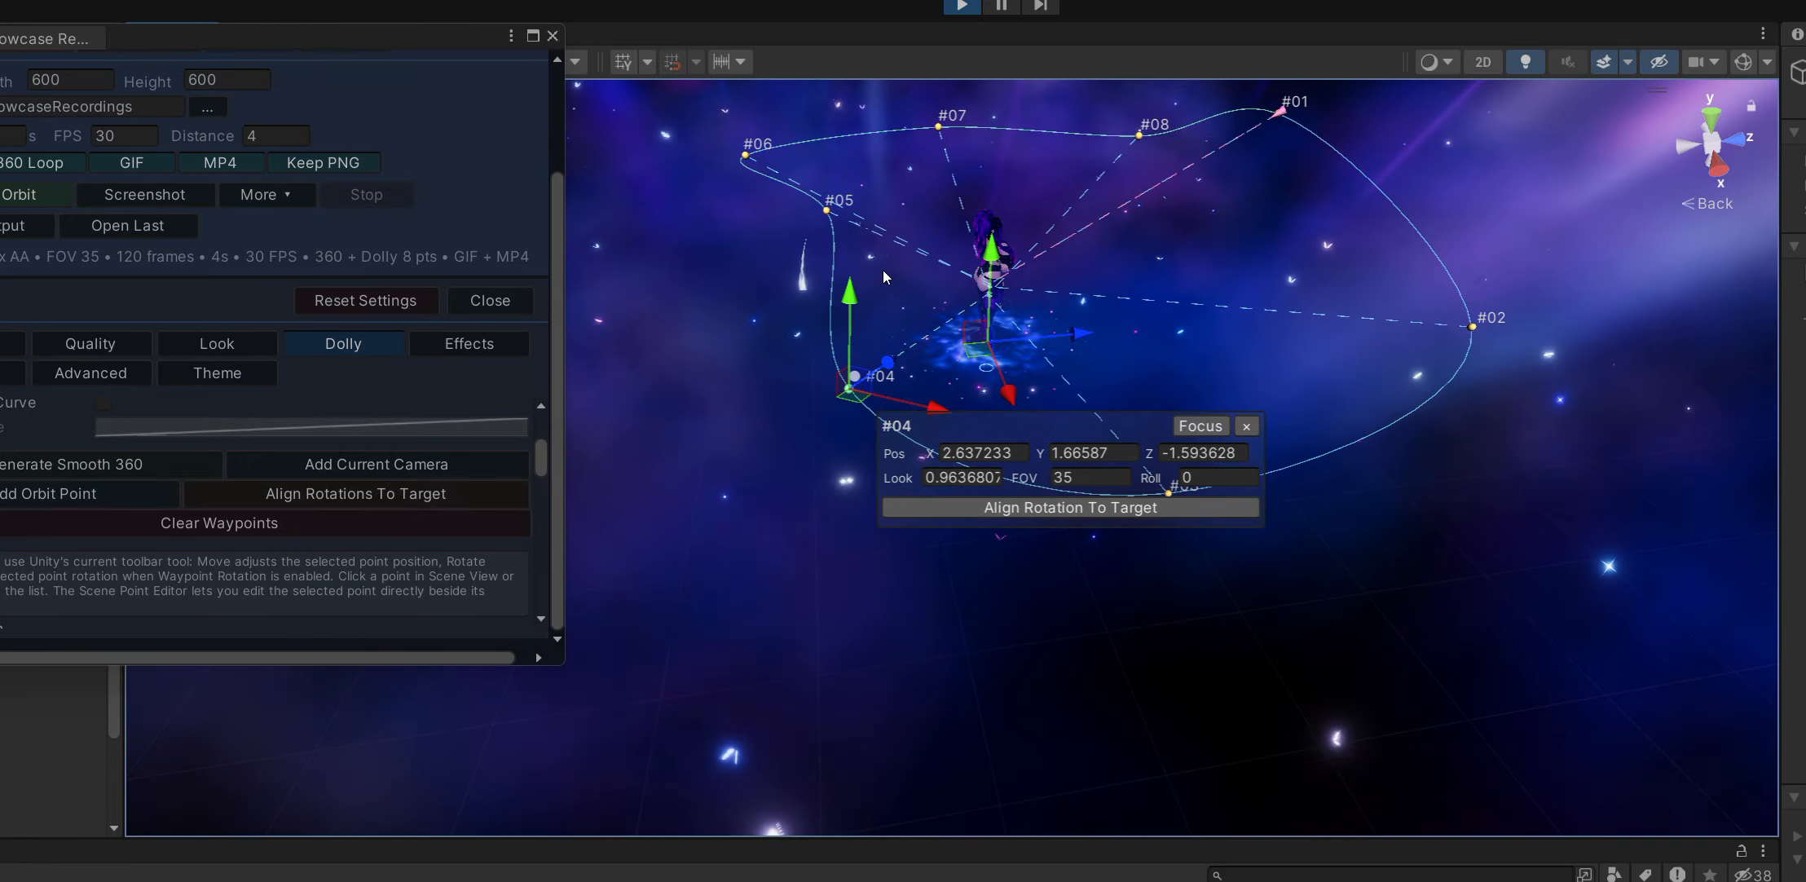
key(e)
alt+drag(888, 277, 1193, 291)
key(w)
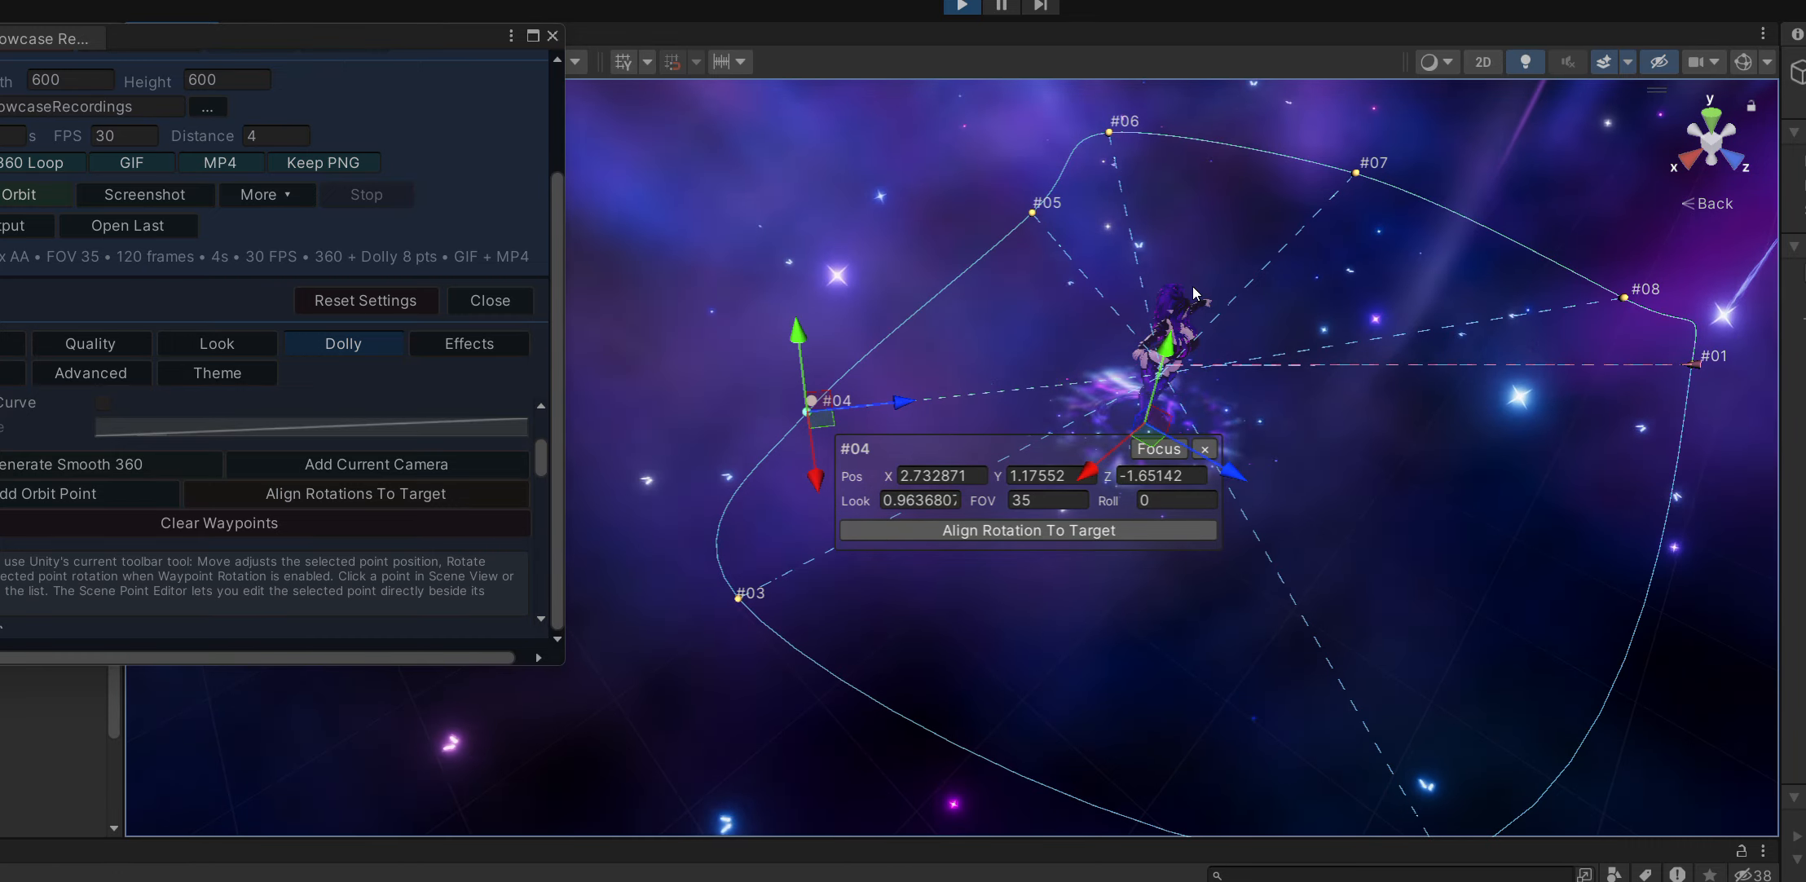
Move the recorder window back beside the avatar, close its settings and capture another orbit.
drag(426, 39, 645, 23)
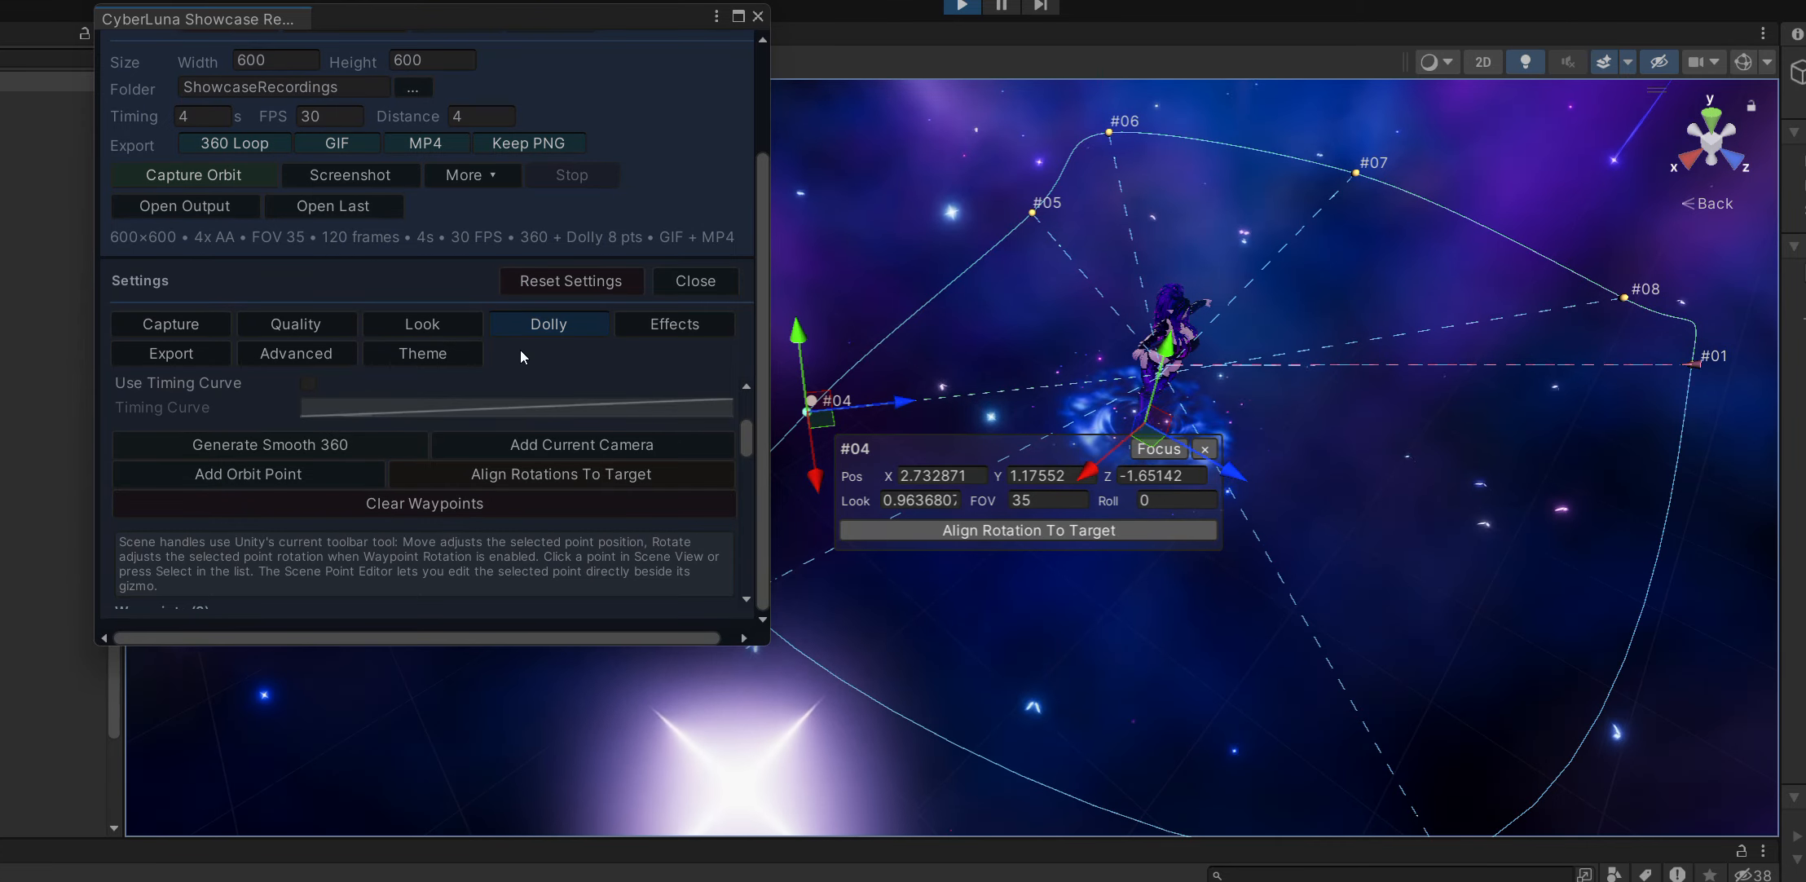
scroll(520, 350, up, 3)
click(696, 424)
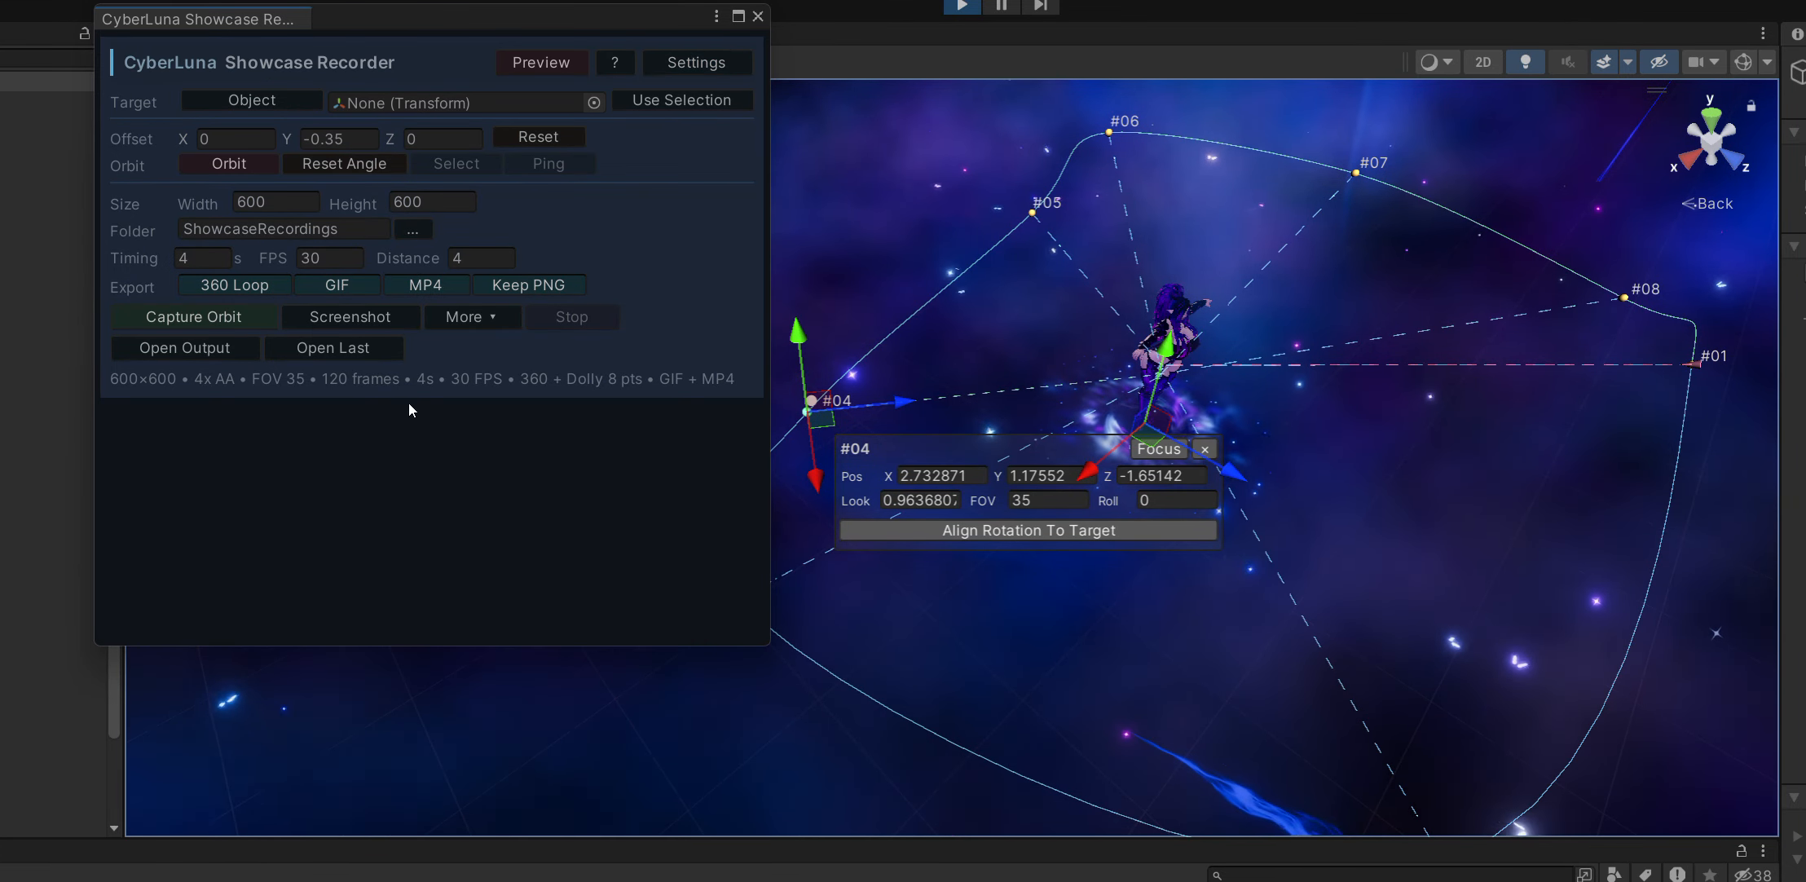
click(212, 320)
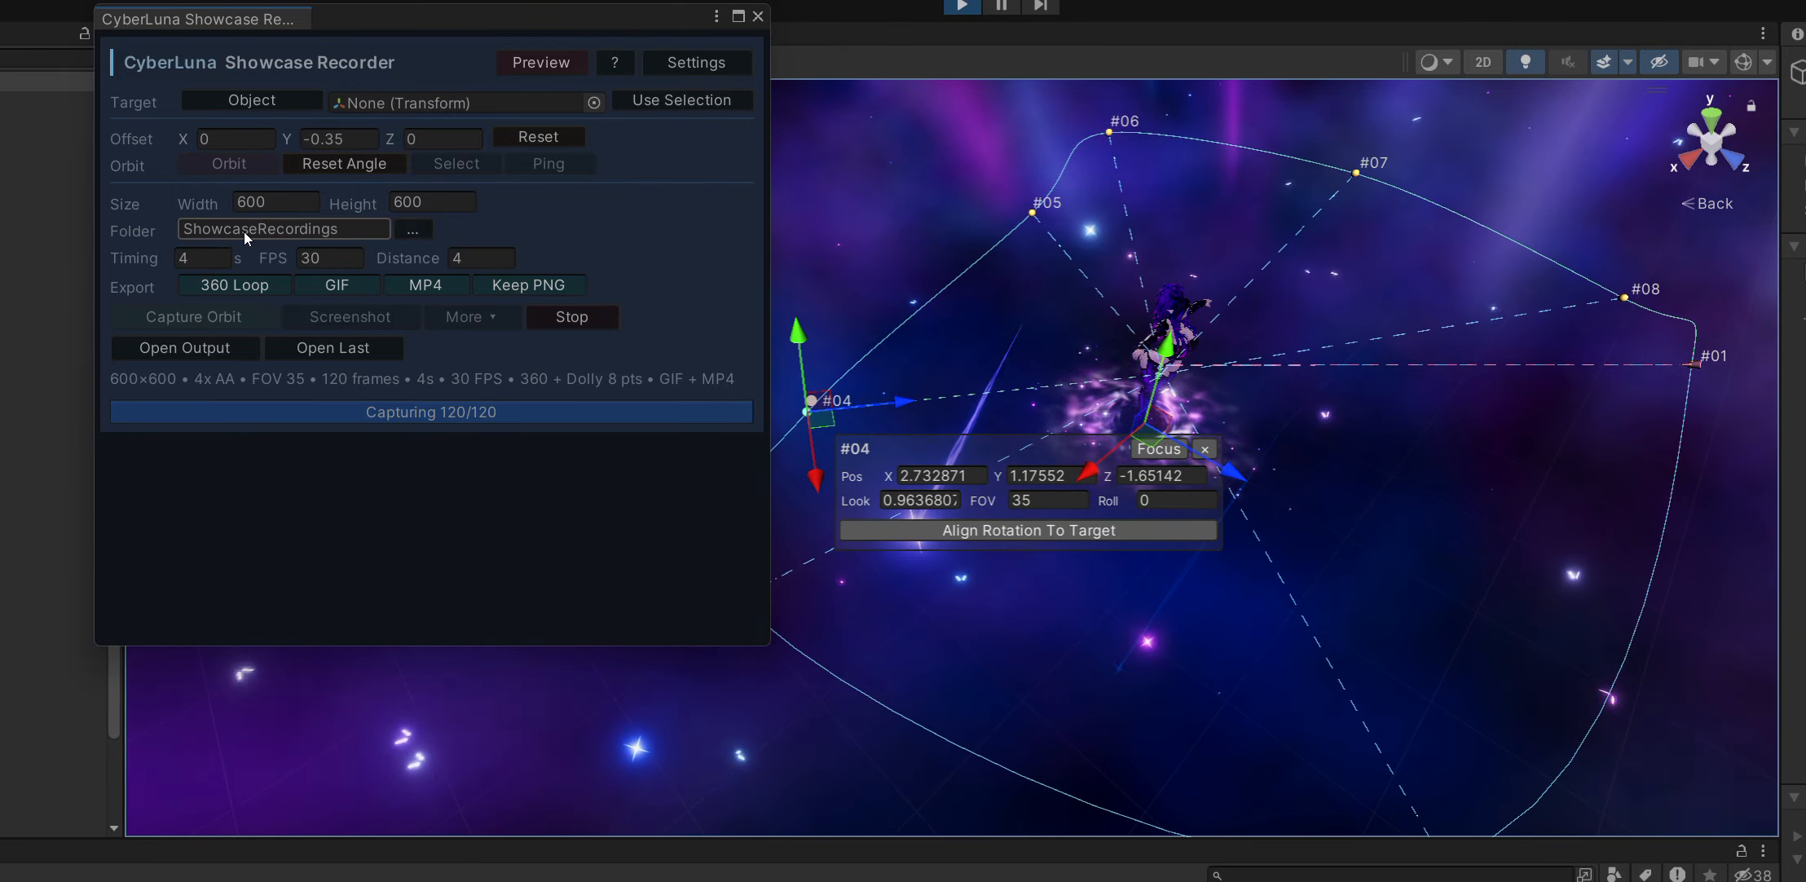
Reopen the recorder settings and show the scene effects options.
click(694, 62)
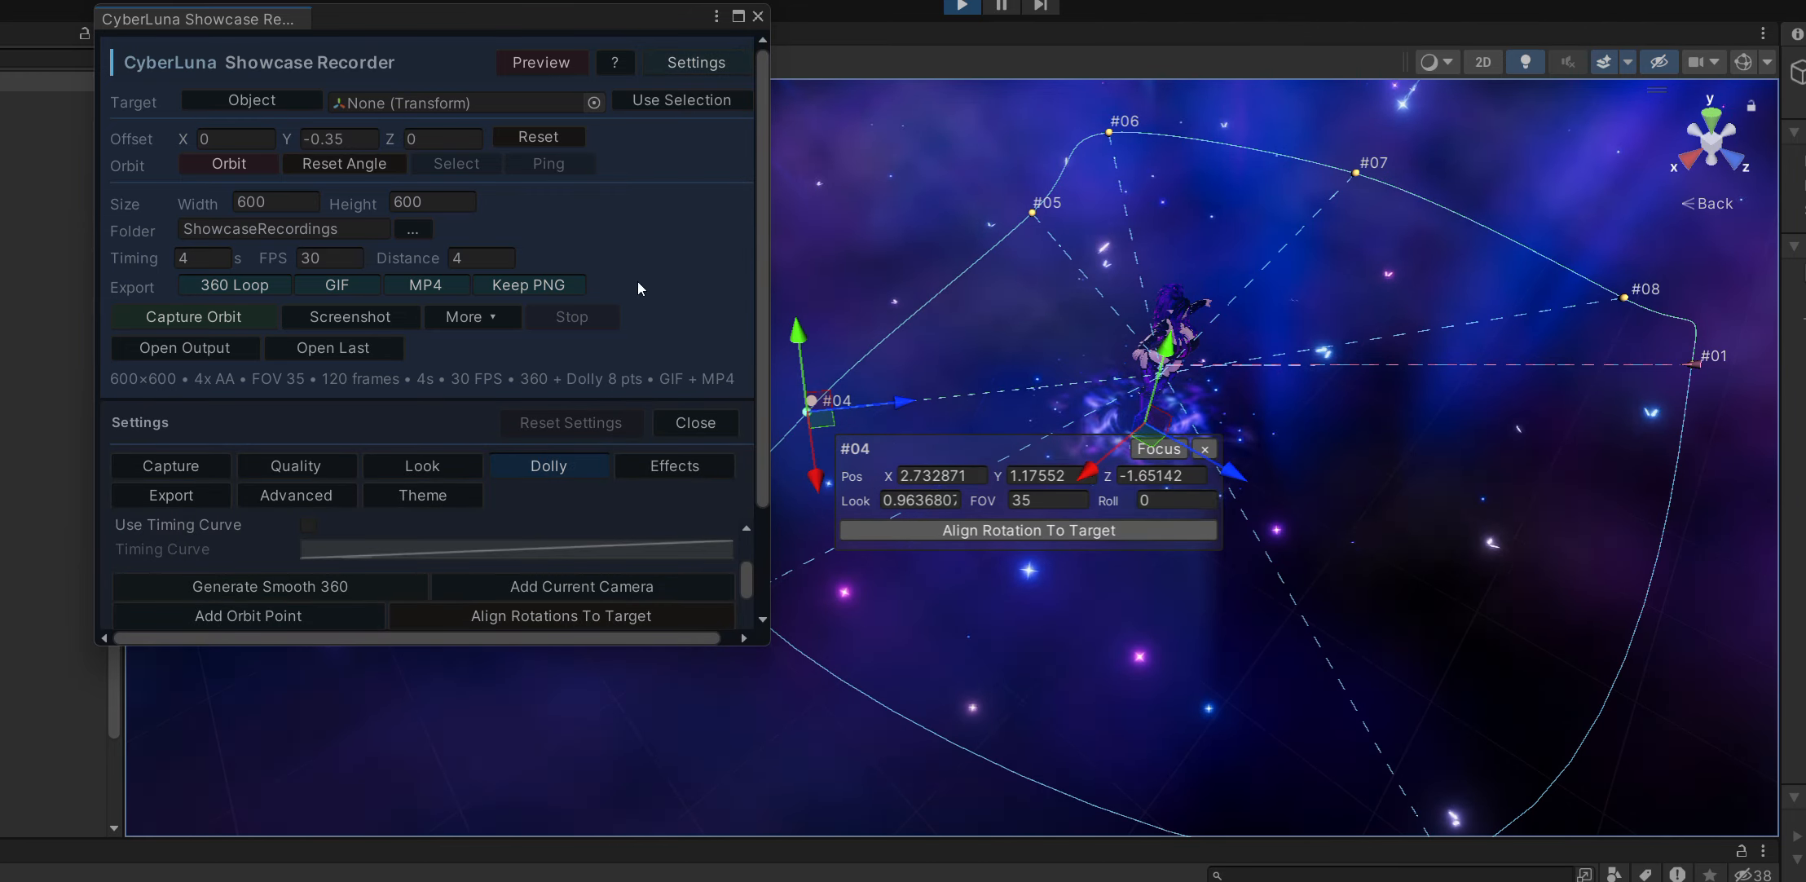
scroll(528, 266, down, 3)
click(670, 325)
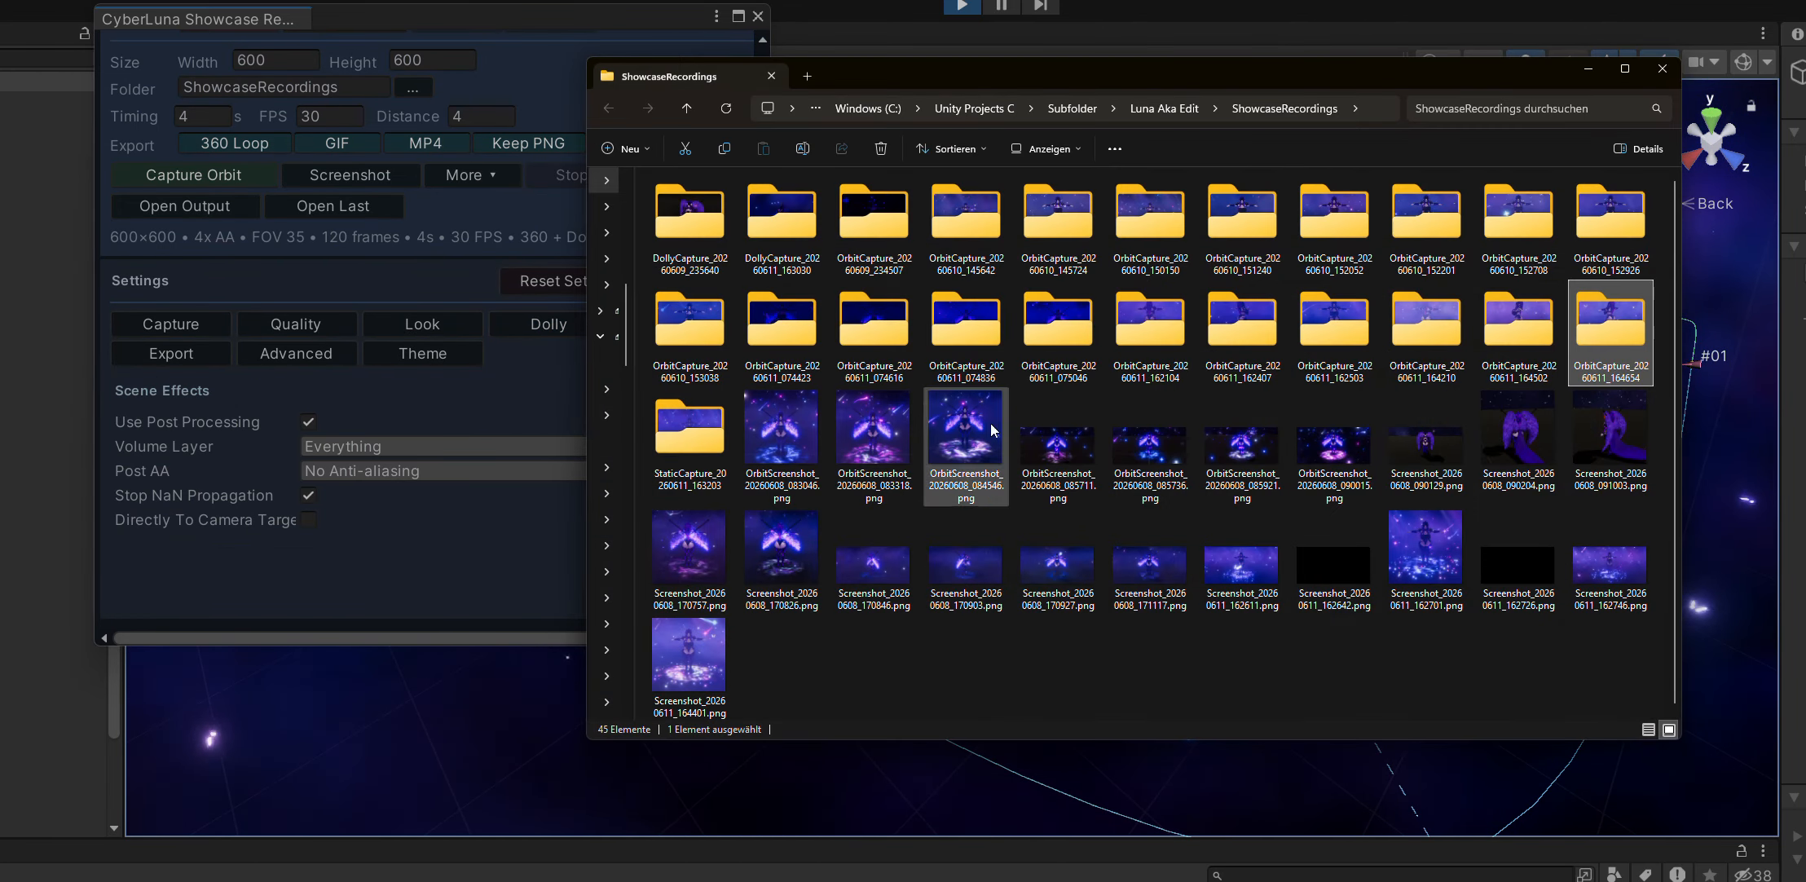
Open the OrbitCapture_20260611_164654 folder, play its showcase video and close the player.
double_click(1602, 348)
double_click(775, 297)
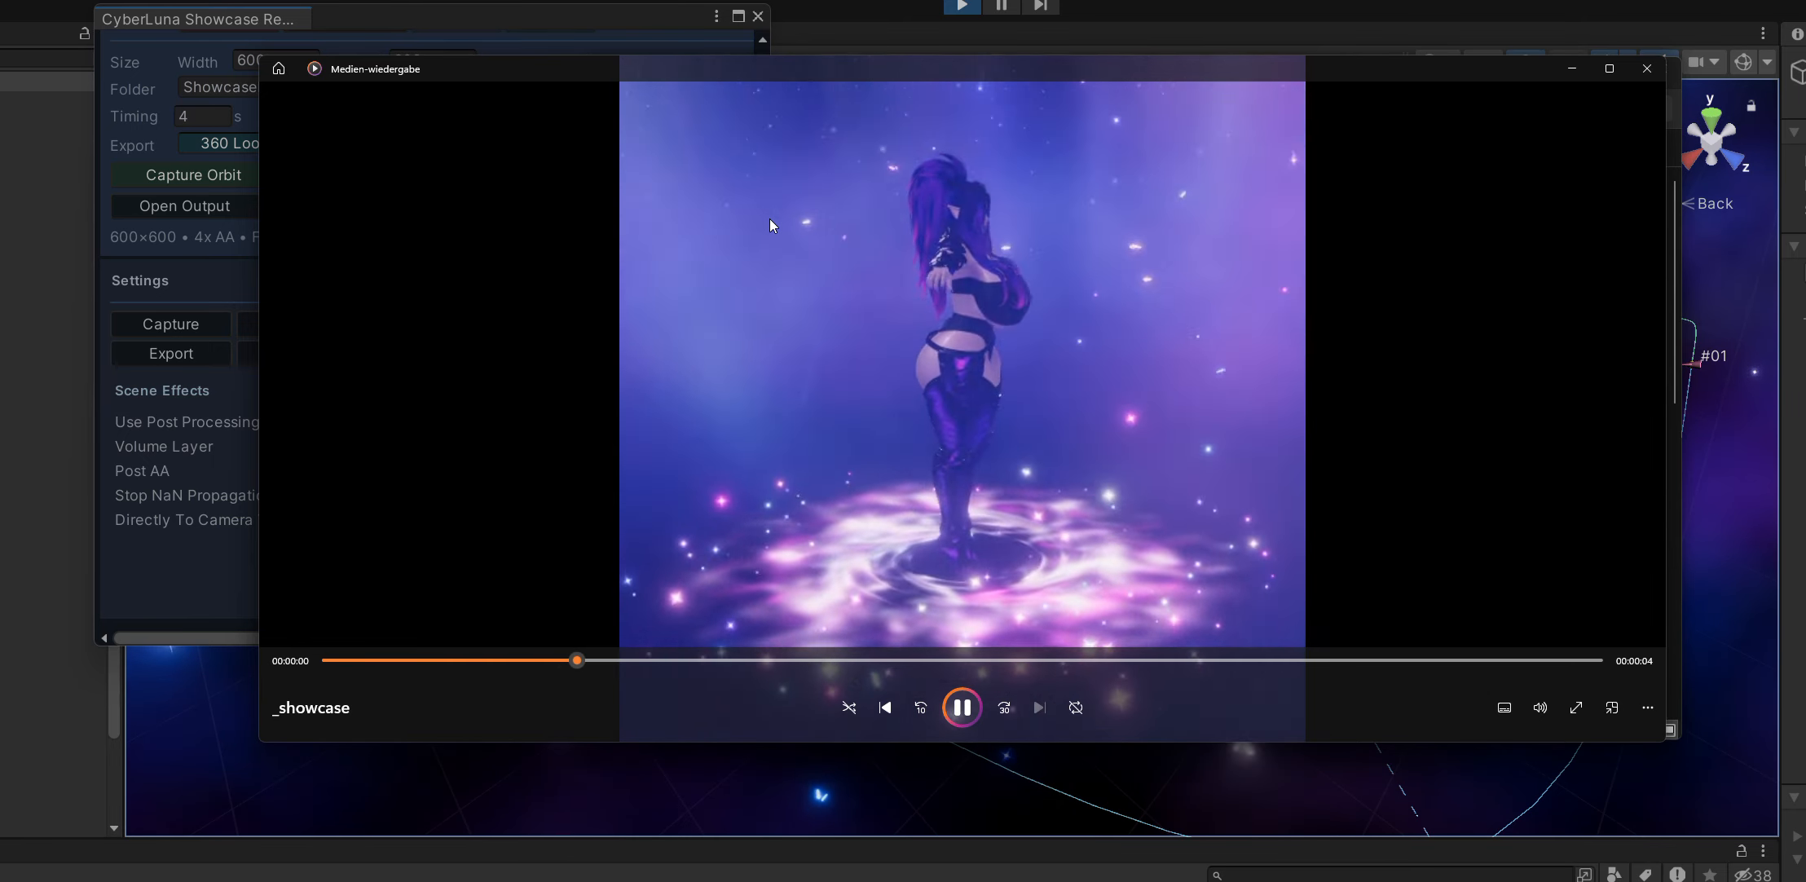
click(1646, 68)
Return to the recorder and run a Capture Dolly along the edited waypoint path.
click(673, 33)
scroll(530, 261, up, 3)
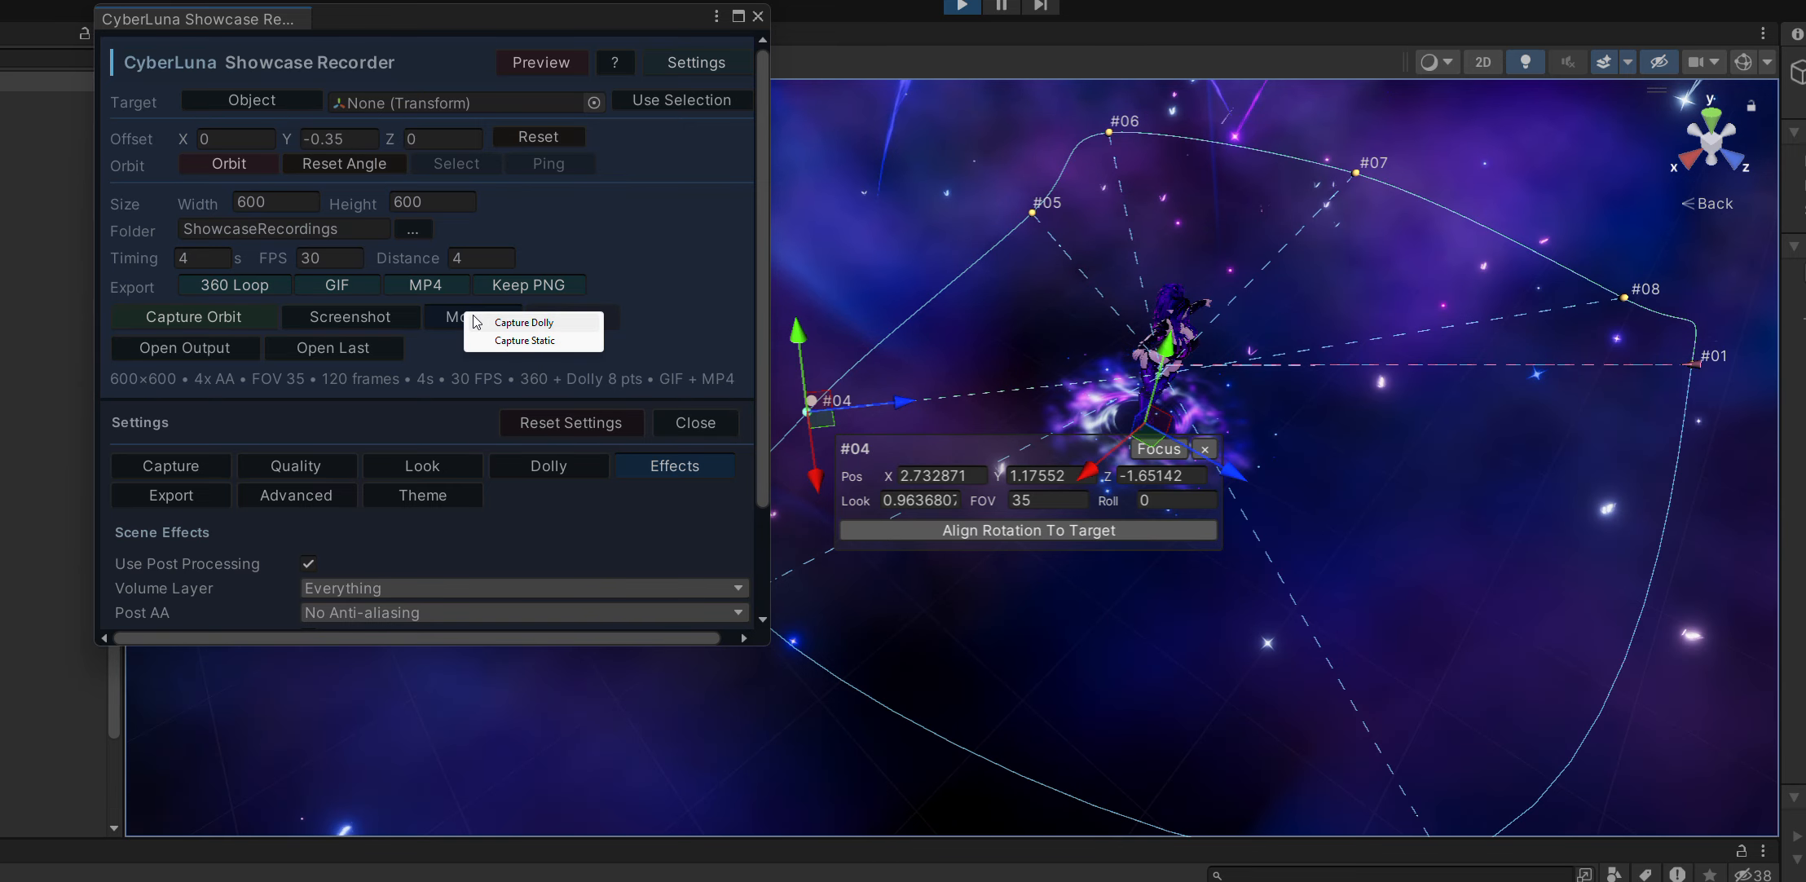
click(504, 324)
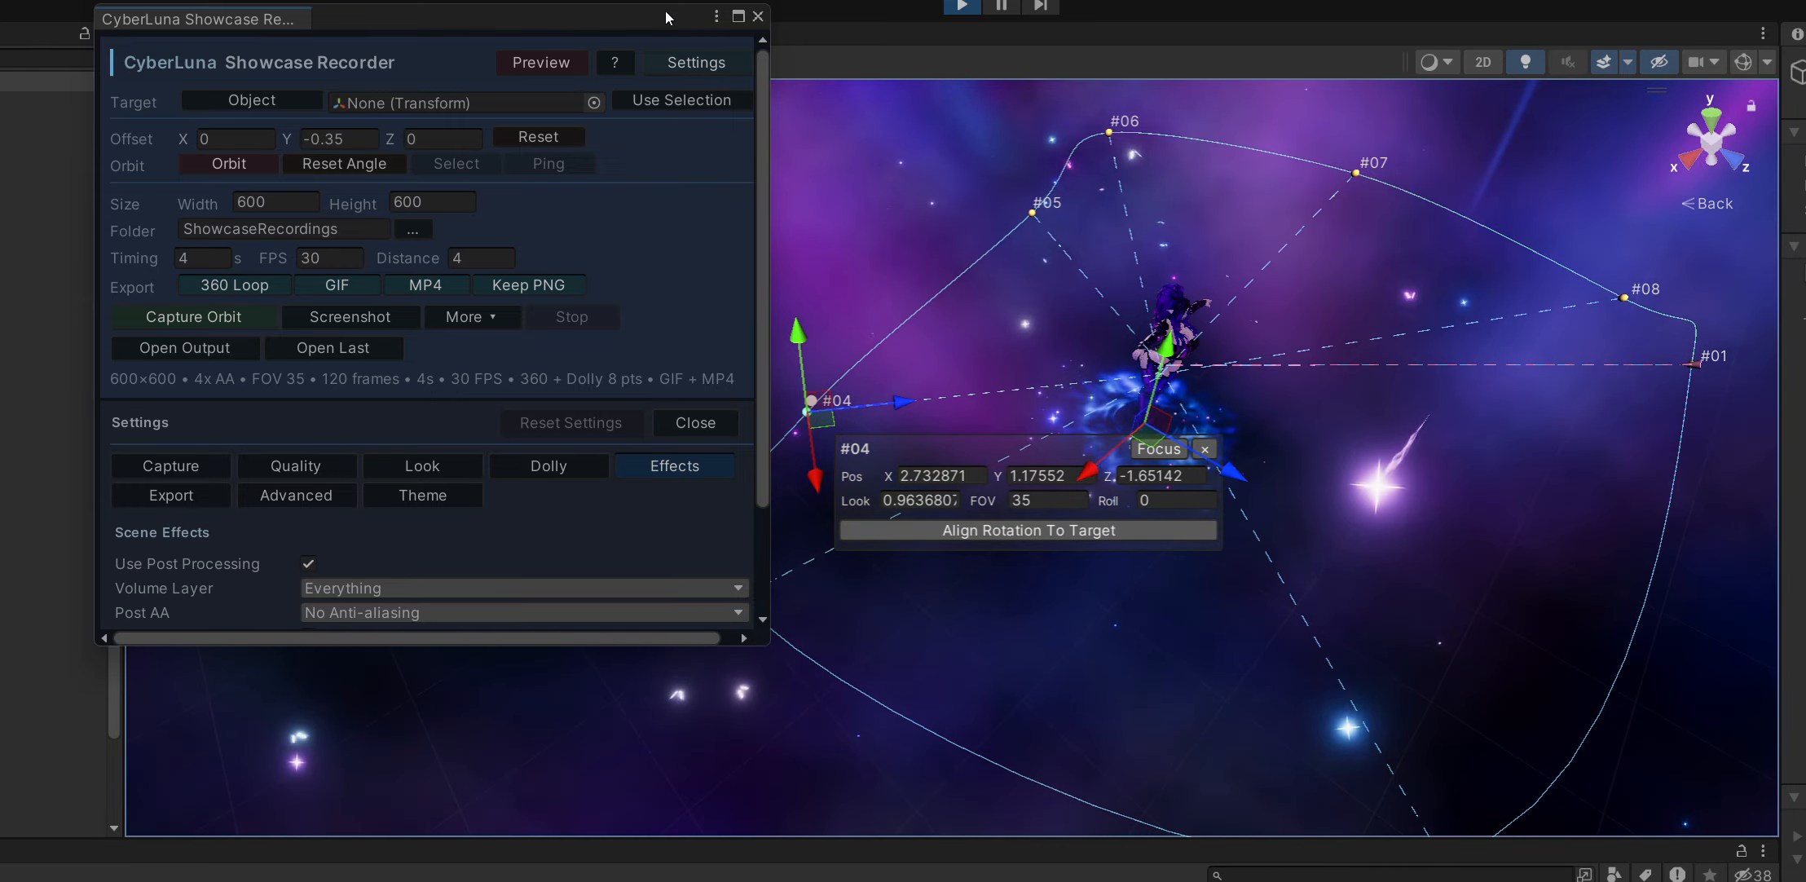
Switch to the ShowcaseRecordings folder, play _showcase.mp4 from DollyCapture_20260611_164725 and close the player.
key(alt+Tab)
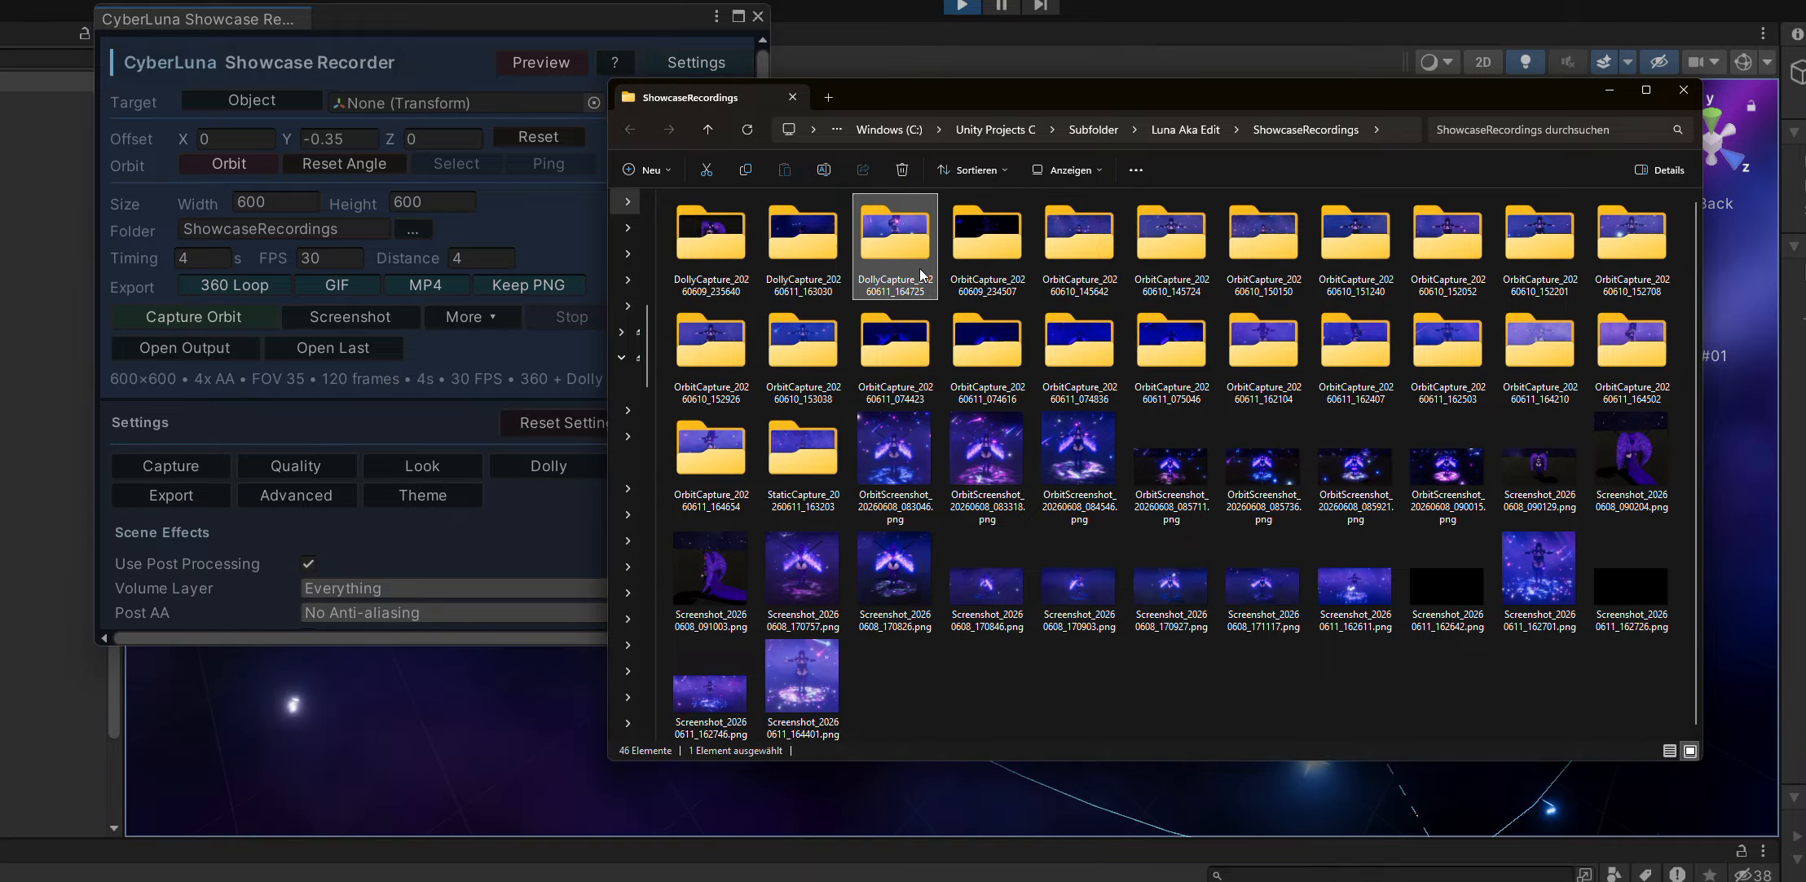
double_click(920, 268)
double_click(807, 239)
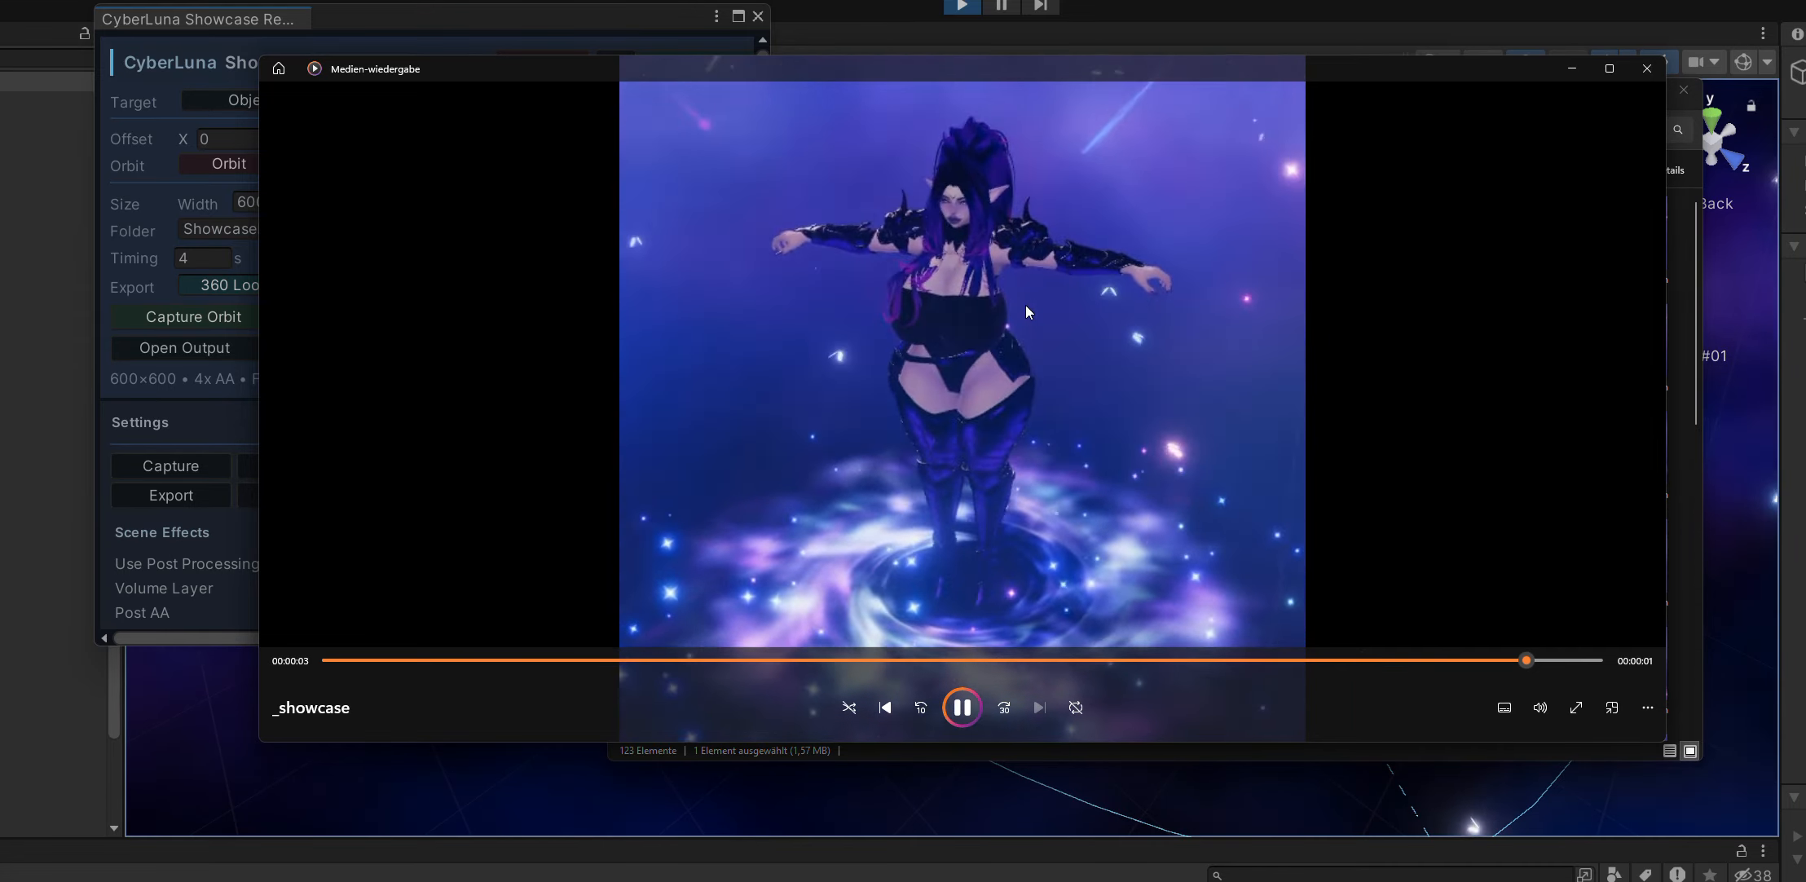
click(1644, 71)
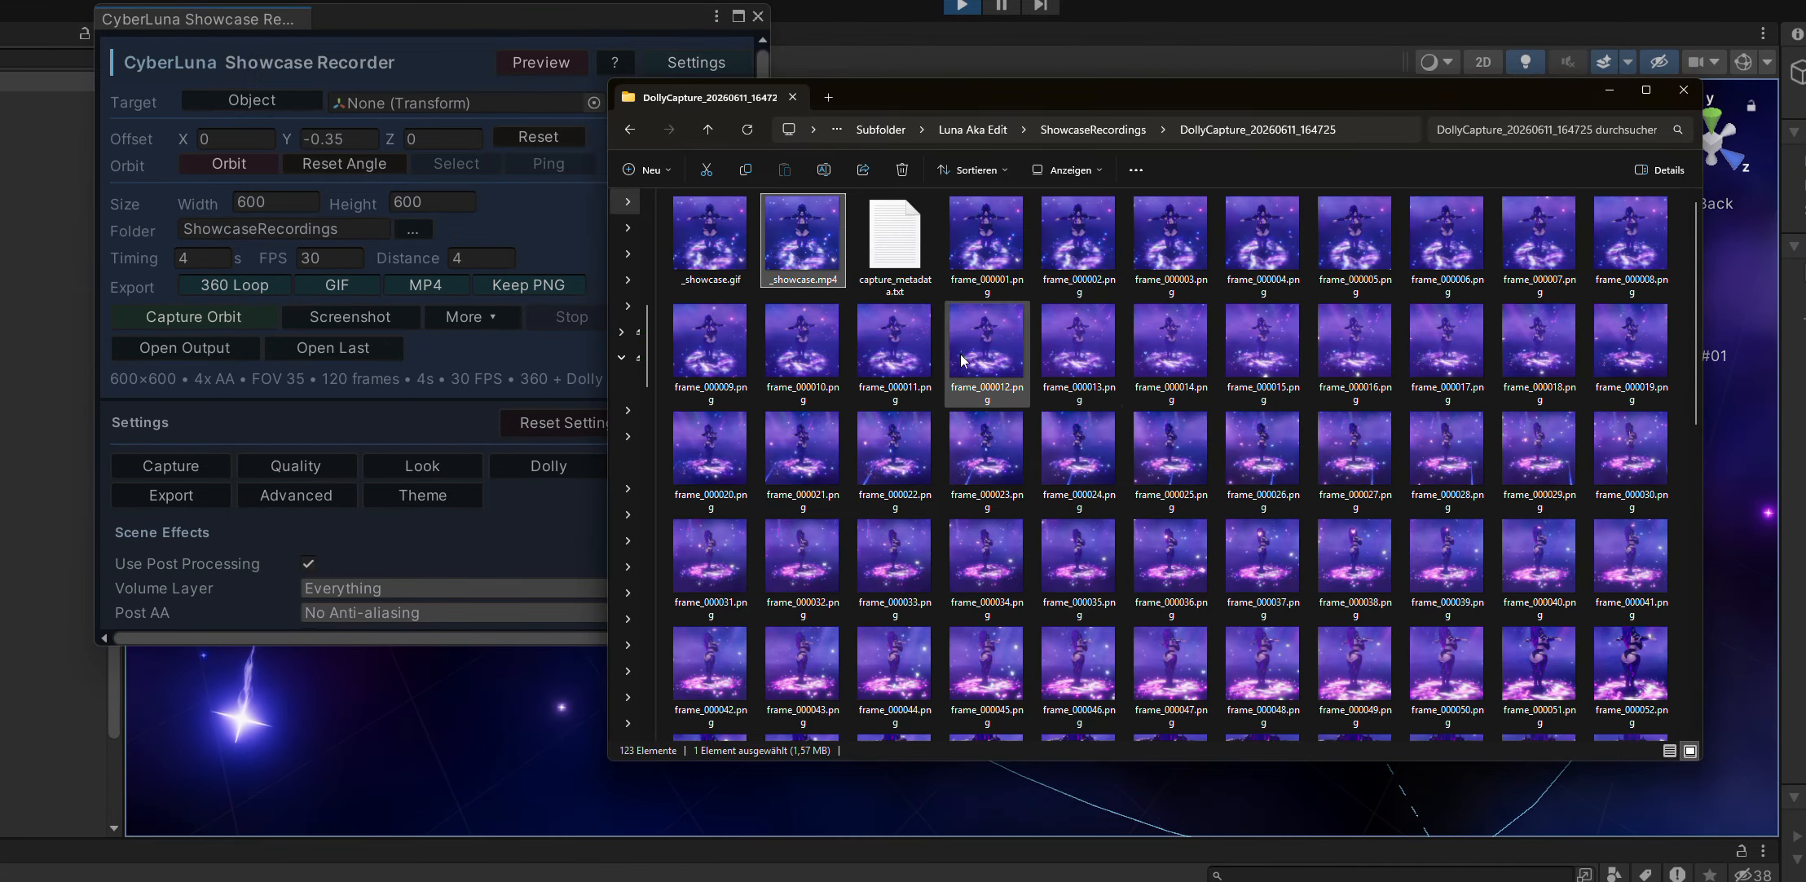
Open _showcase.gif from the DollyCapture_20260611_164725 folder, view it, and close the viewer and the folder window.
double_click(740, 231)
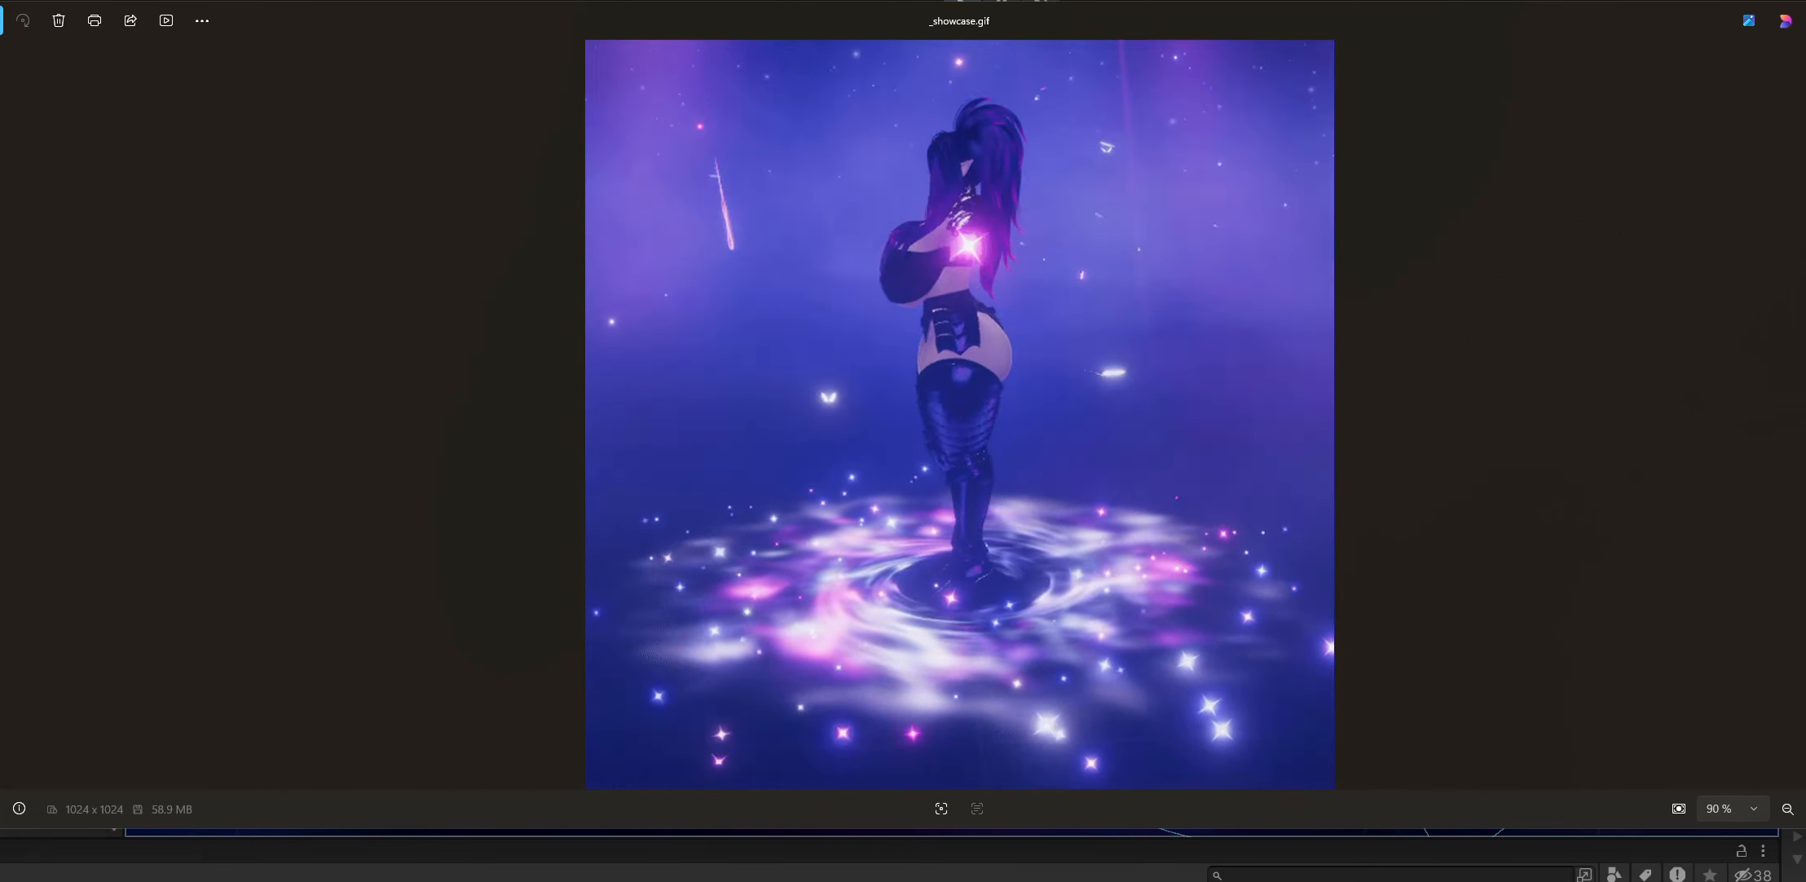
key(alt+F4)
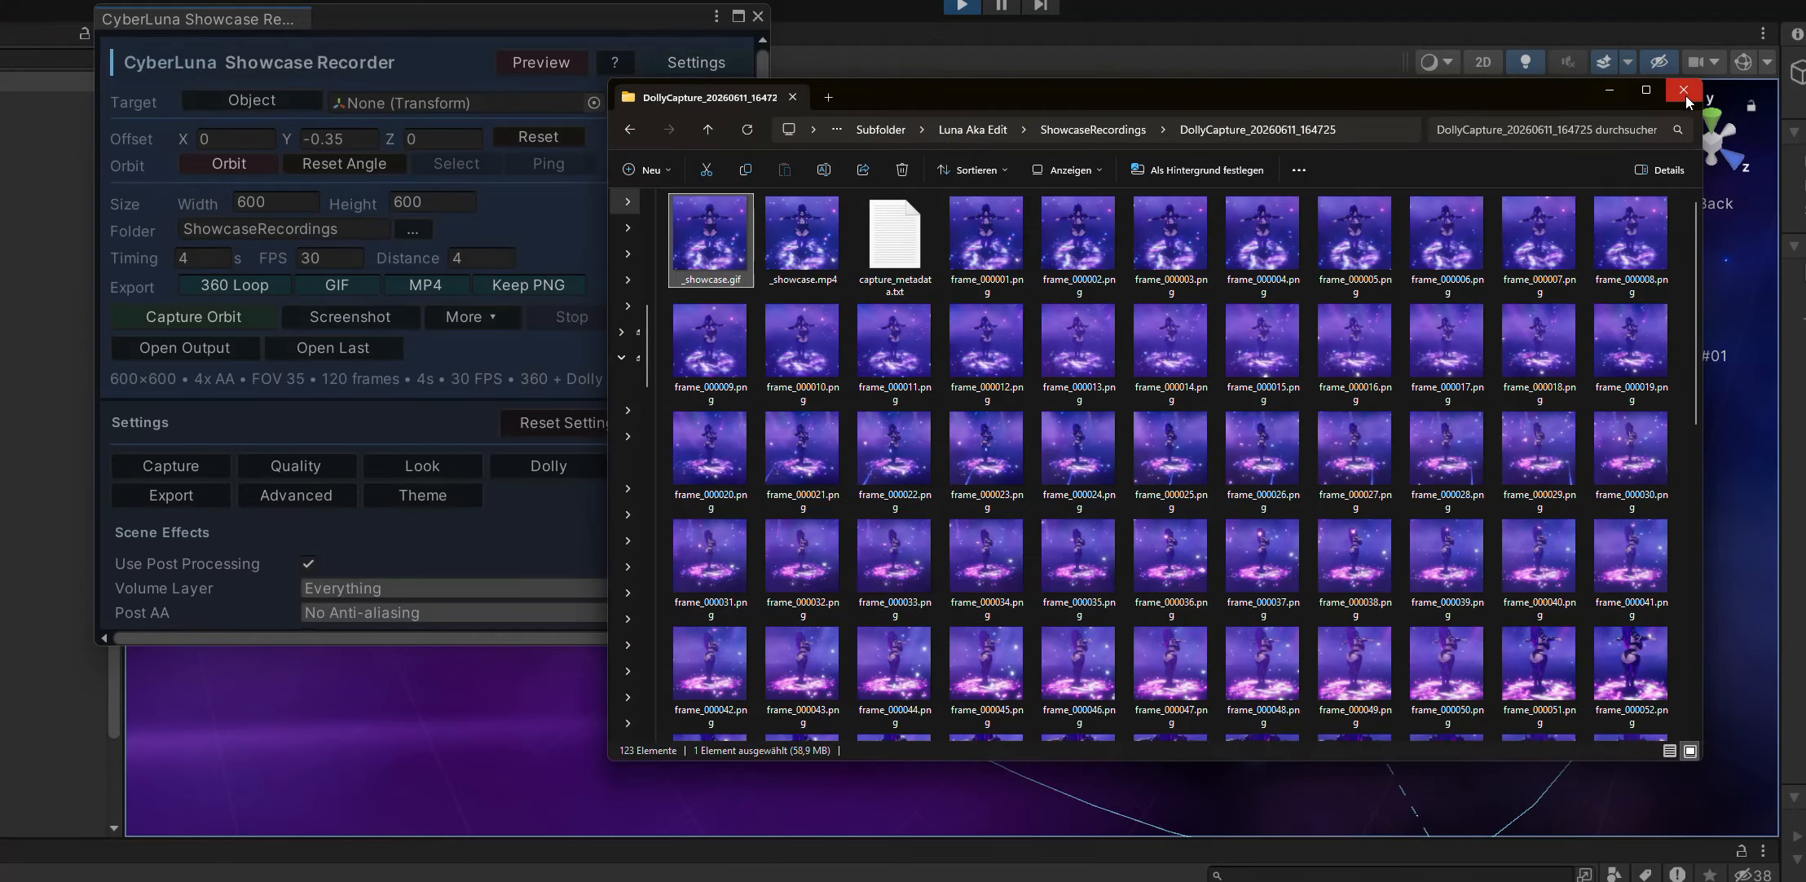
click(1685, 94)
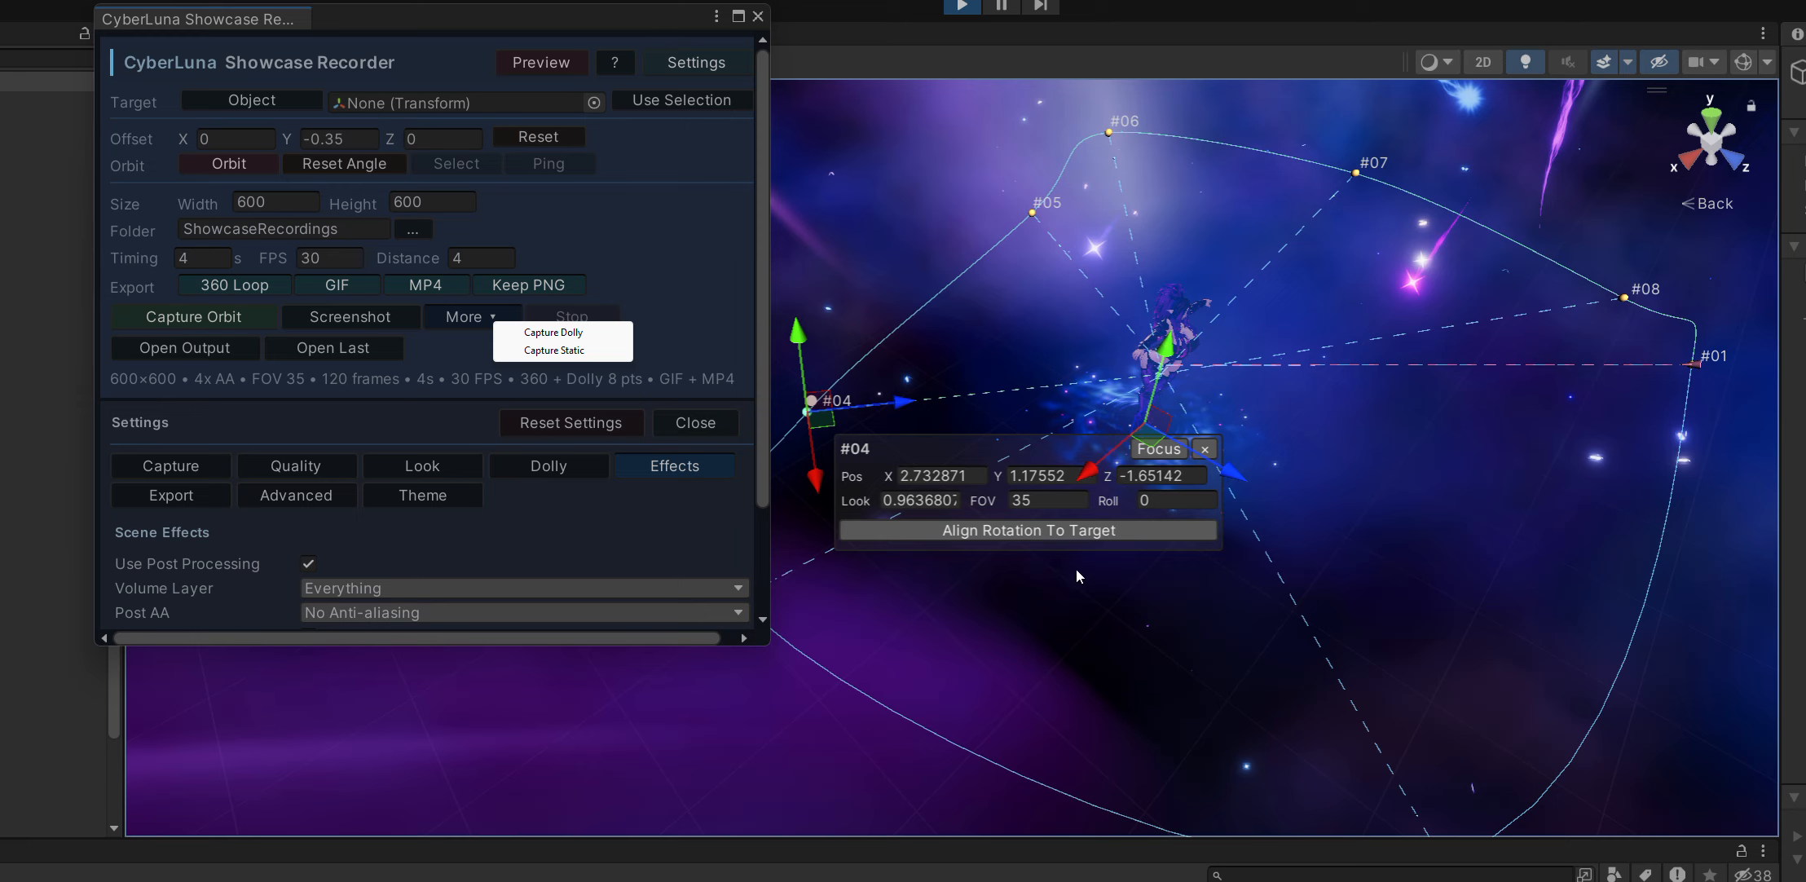
Clear all camera dolly waypoints from the recorder settings and return to the scene effects options.
click(438, 365)
scroll(540, 371, down, 3)
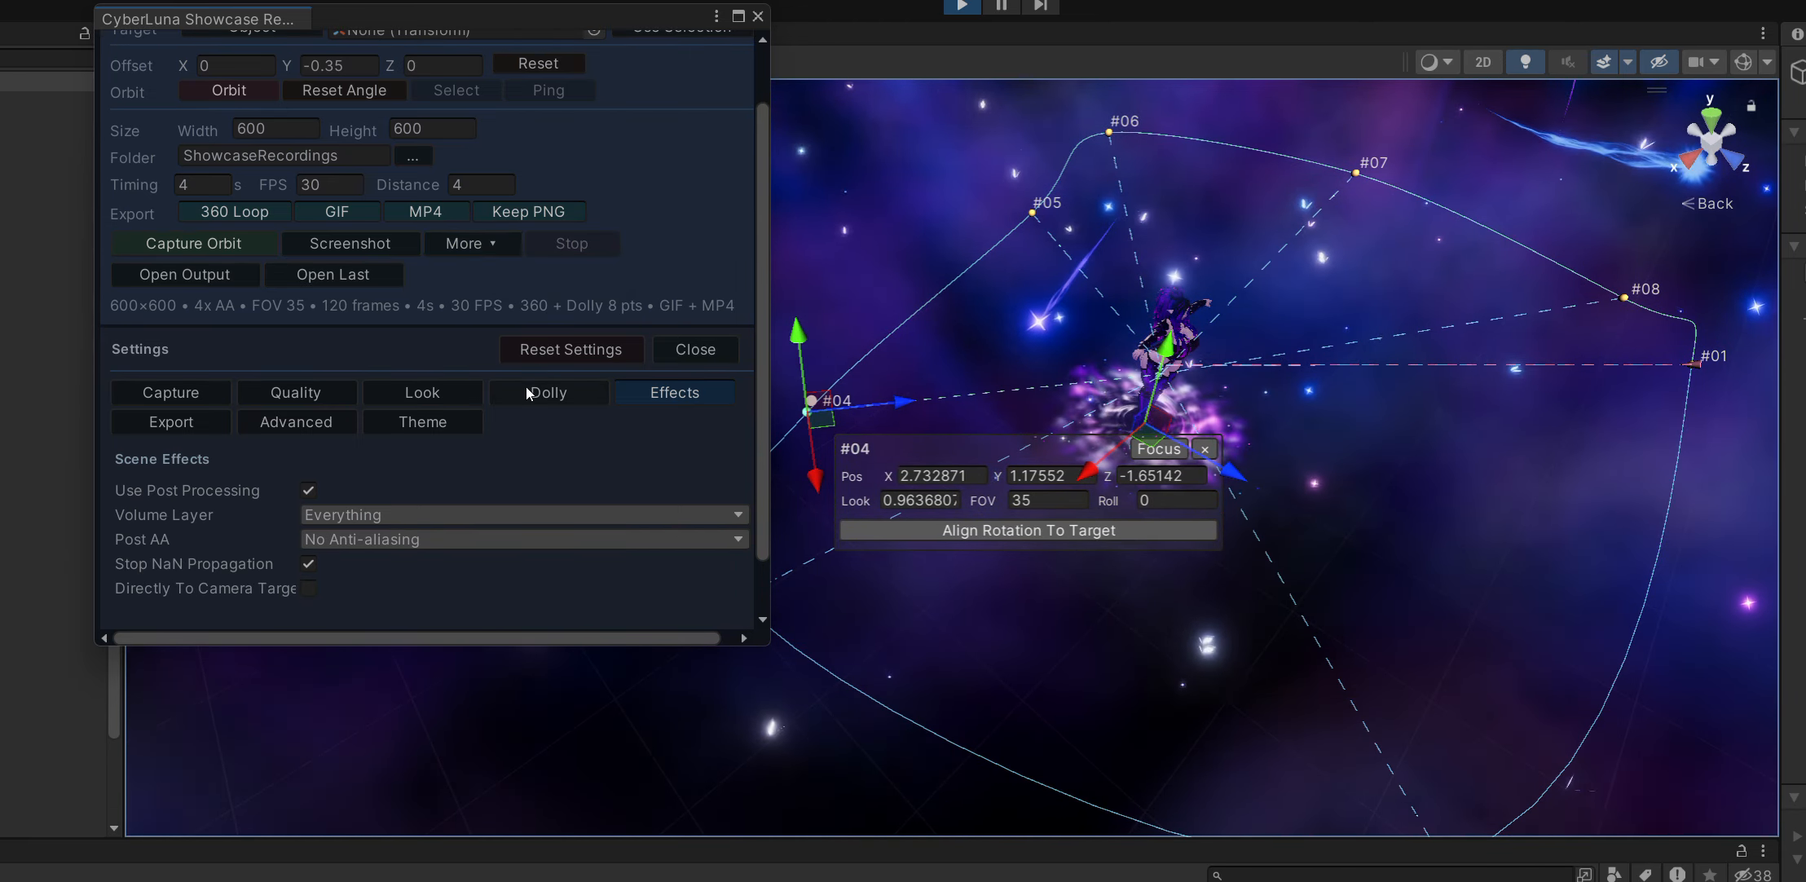
click(528, 388)
scroll(260, 502, down, 5)
click(364, 617)
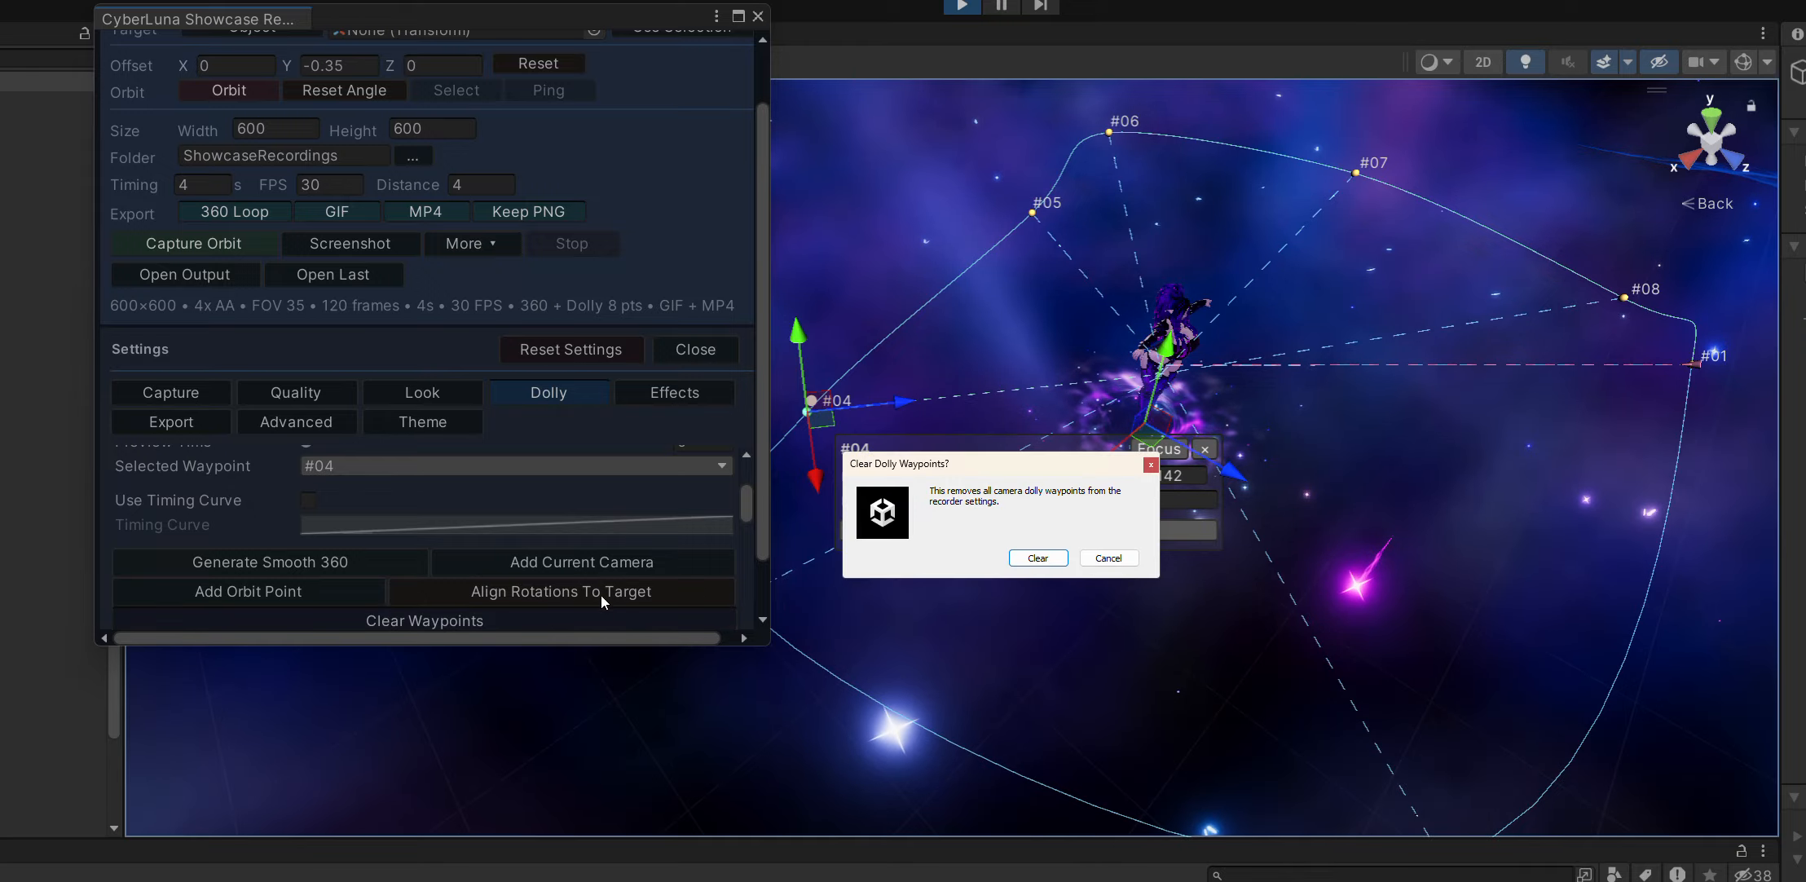
click(1037, 558)
scroll(664, 393, up, 3)
click(676, 467)
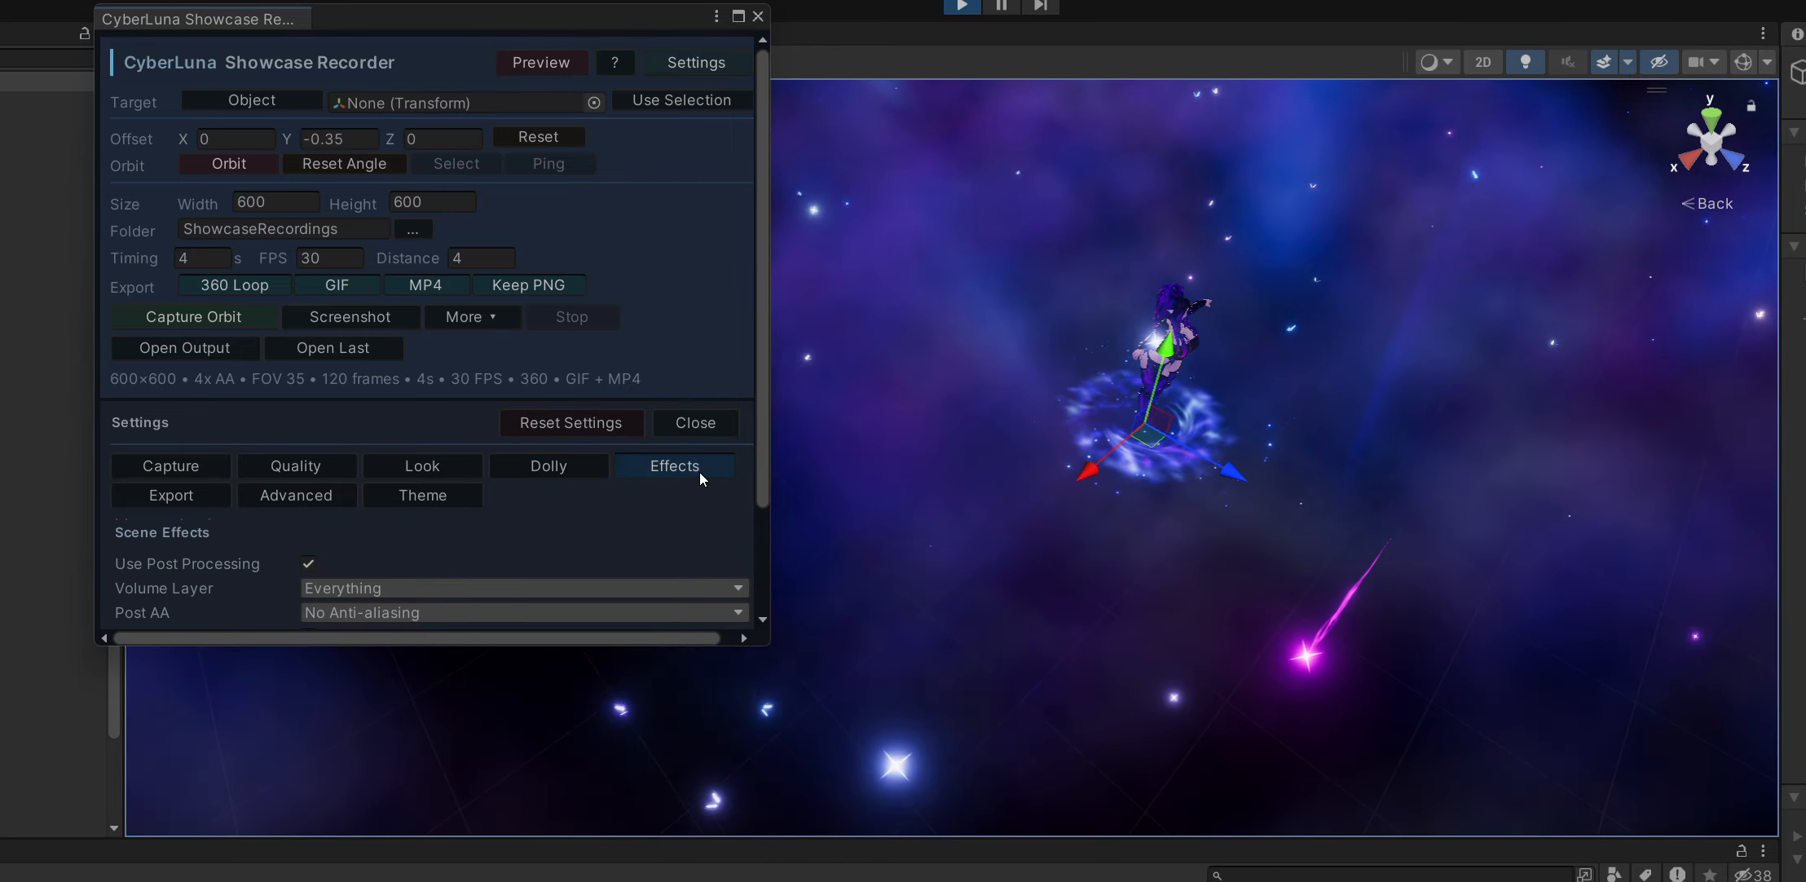
scroll(341, 484, down, 3)
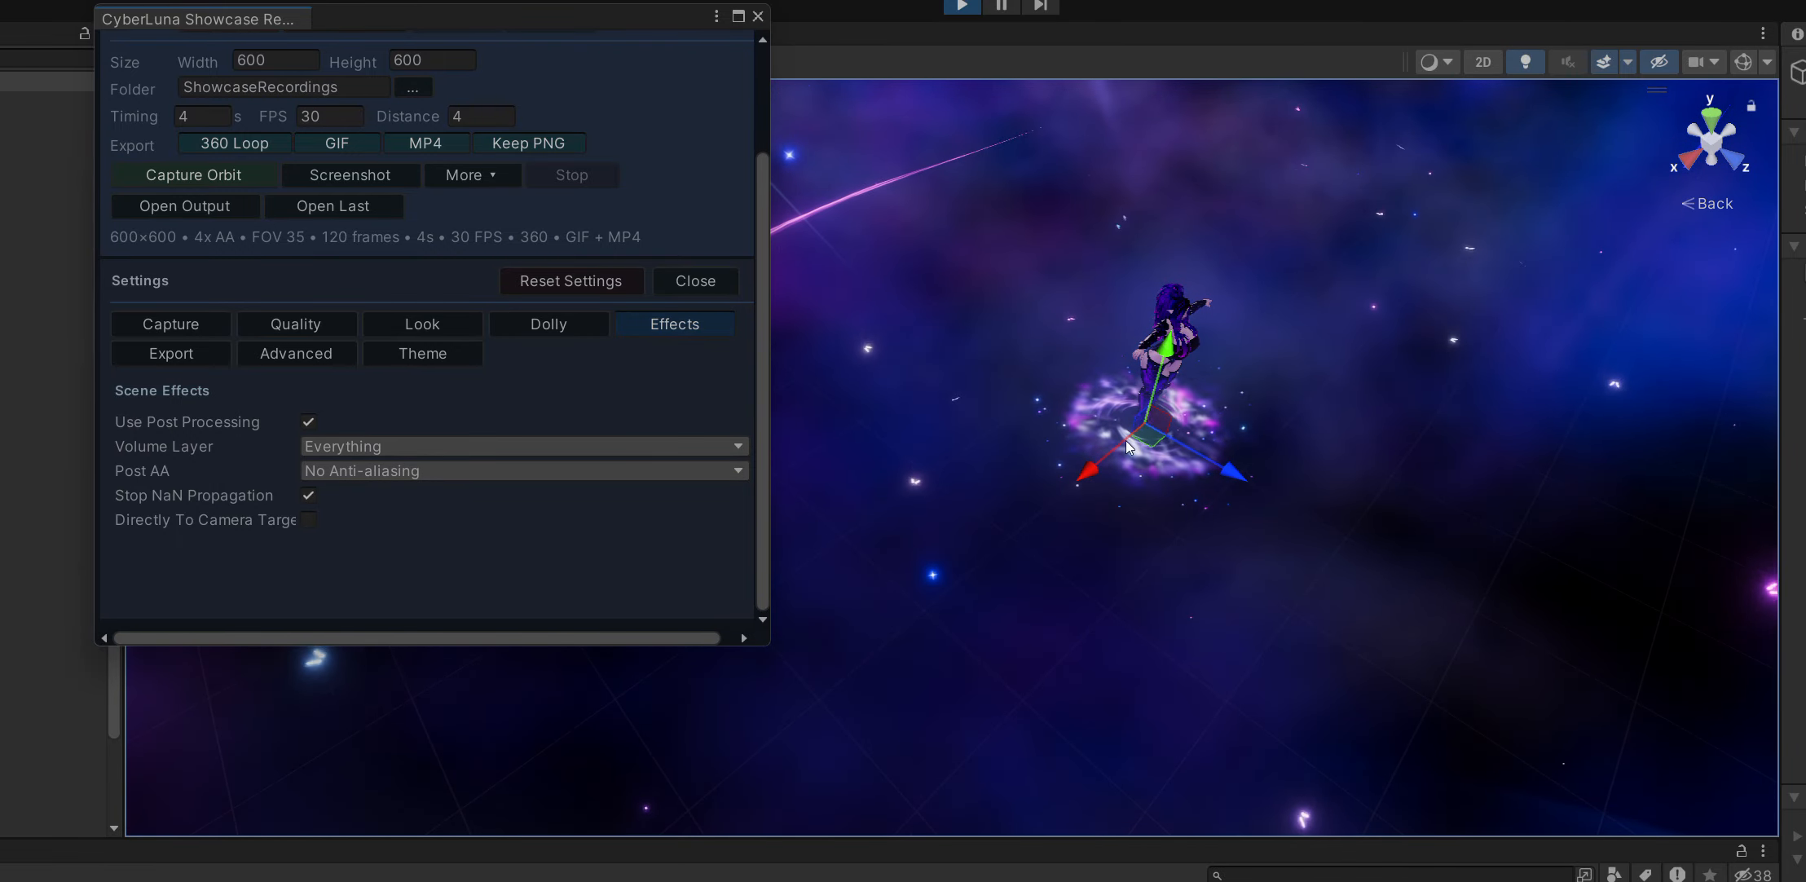
Review the export settings for FFmpeg, GIF and MP4, including the available GIF palette stats choices.
click(158, 359)
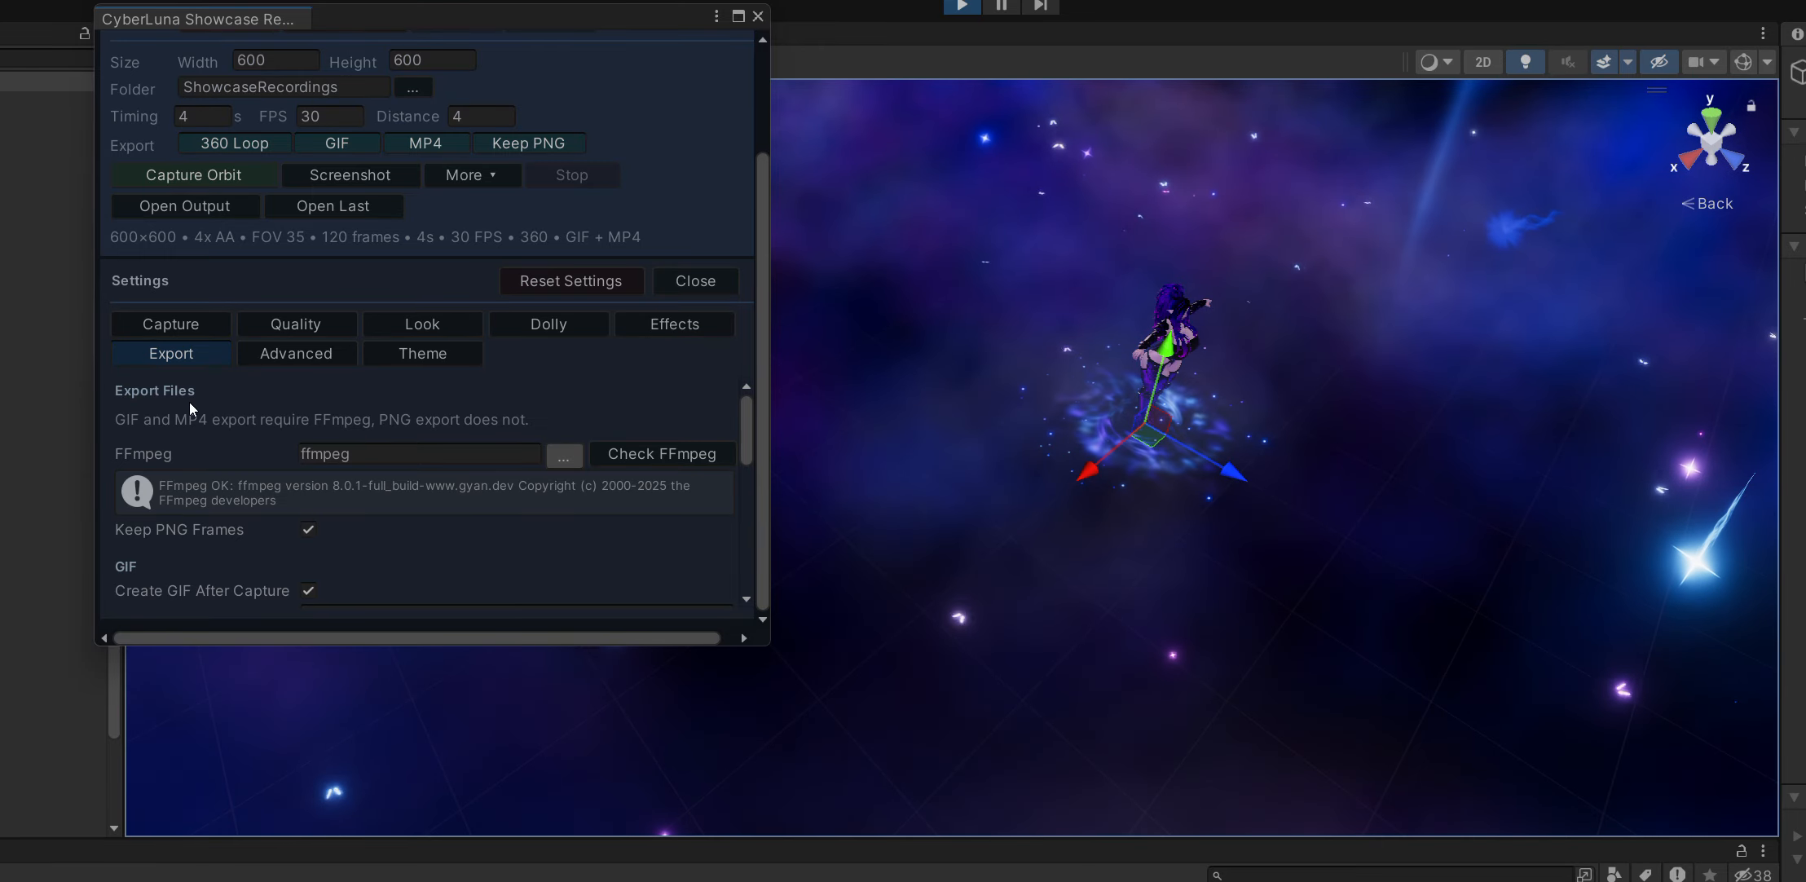
scroll(189, 402, down, 3)
scroll(265, 480, down, 3)
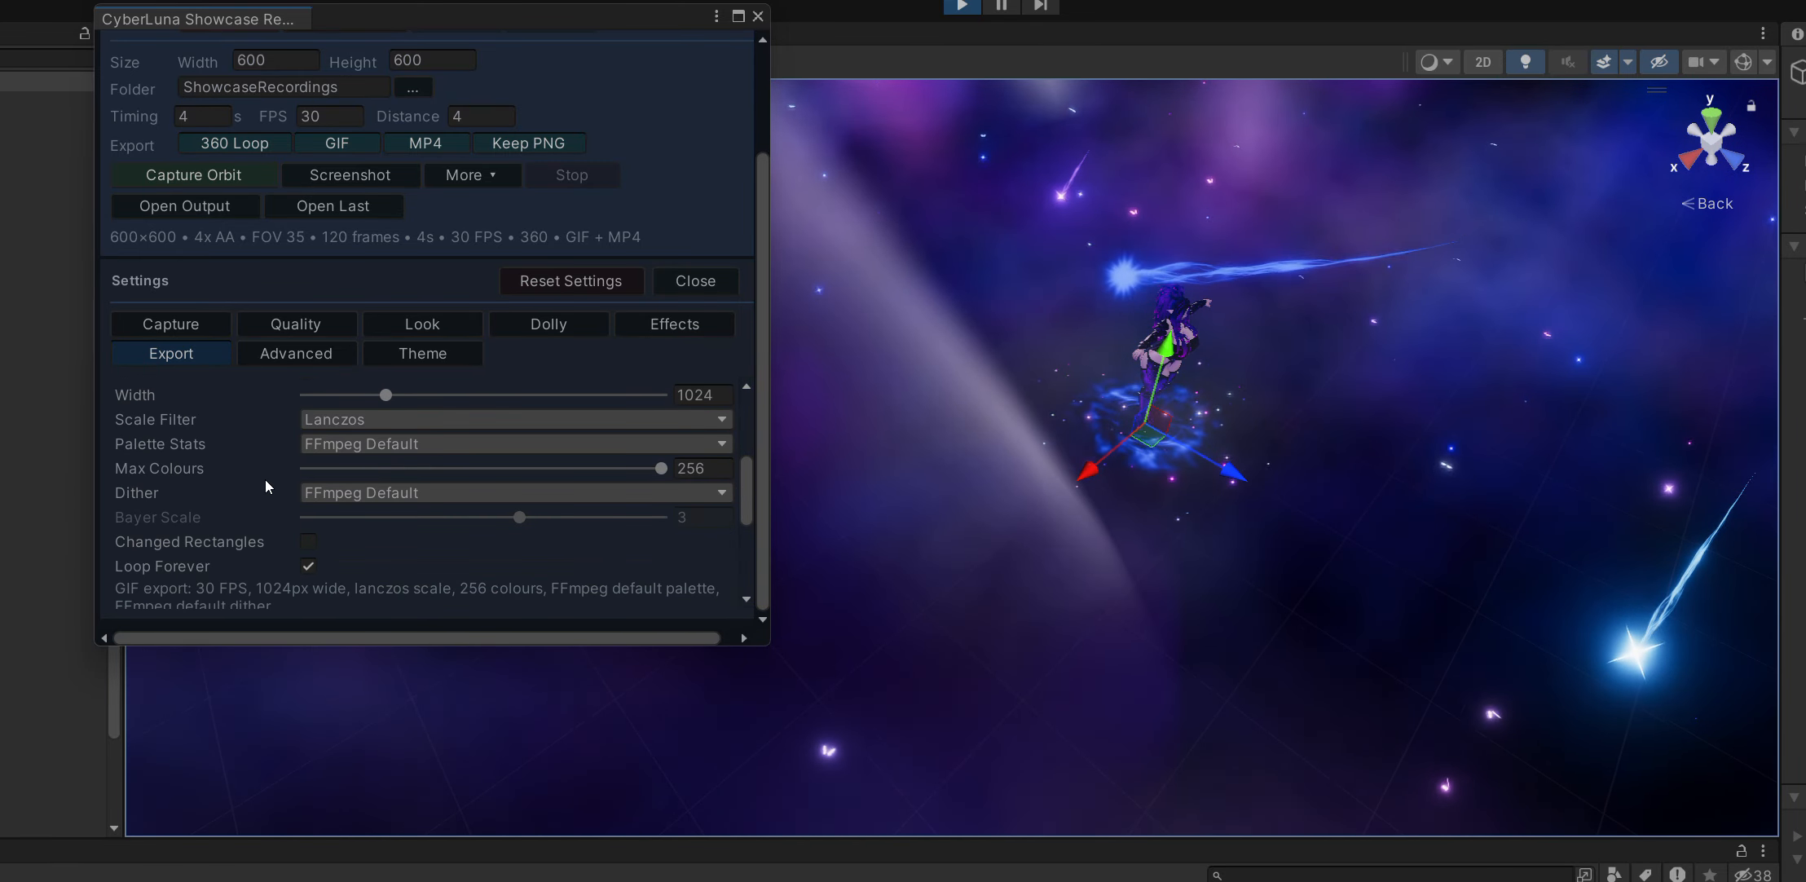
scroll(256, 477, down, 3)
scroll(253, 475, up, 5)
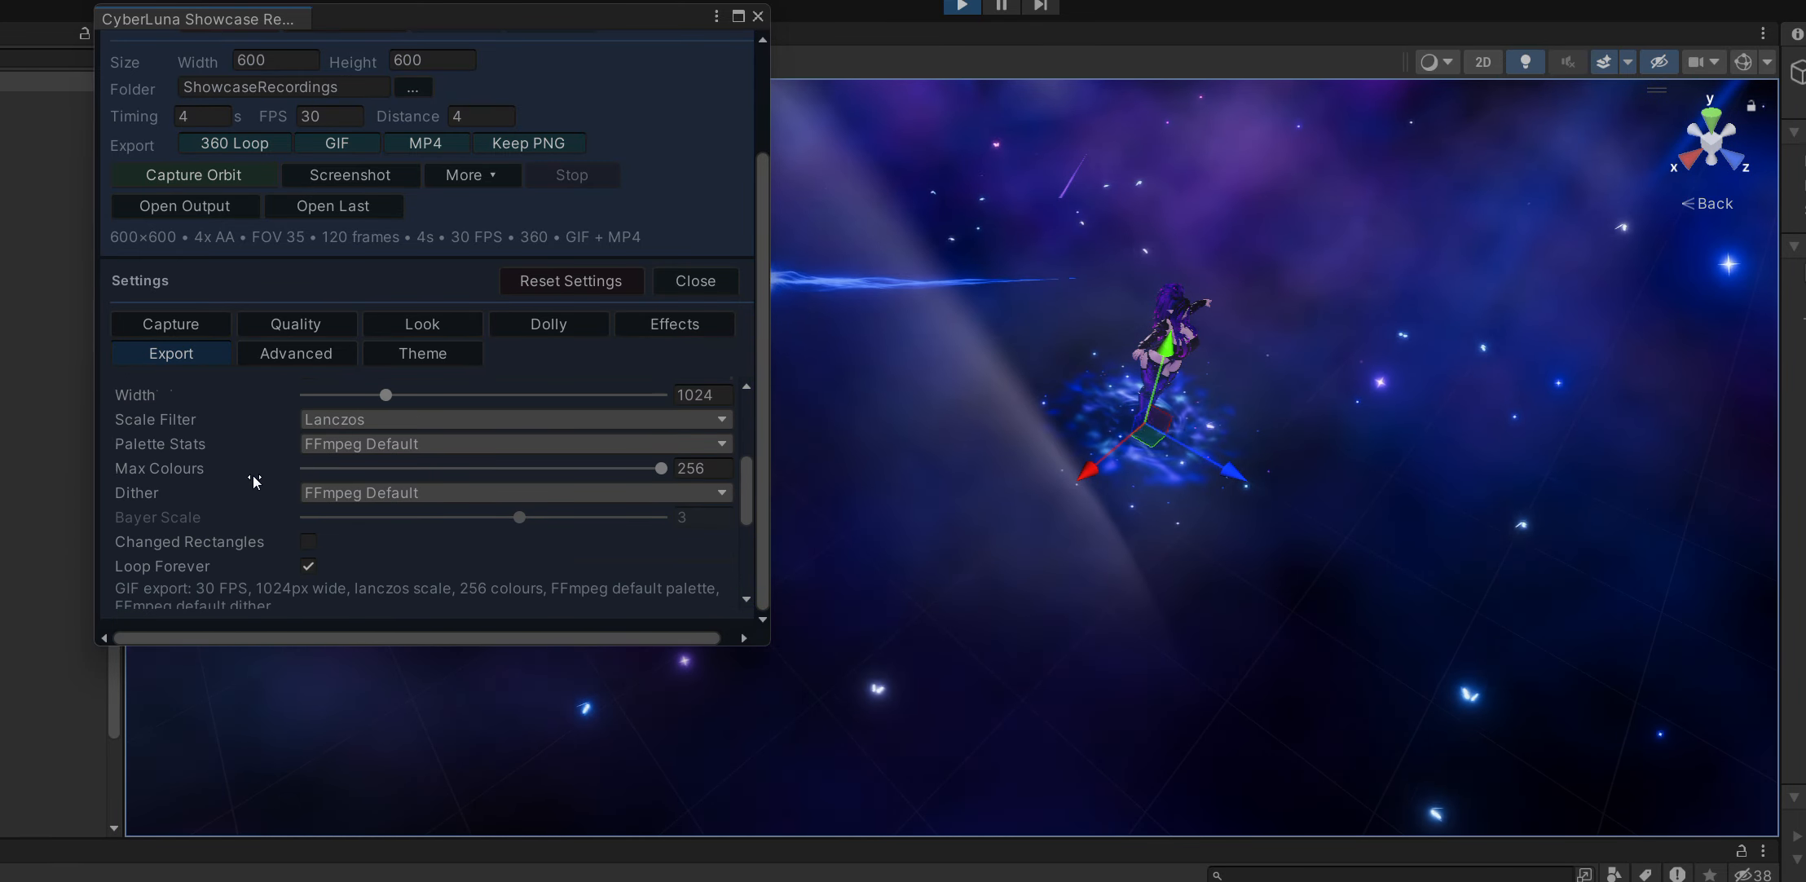
scroll(244, 446, up, 2)
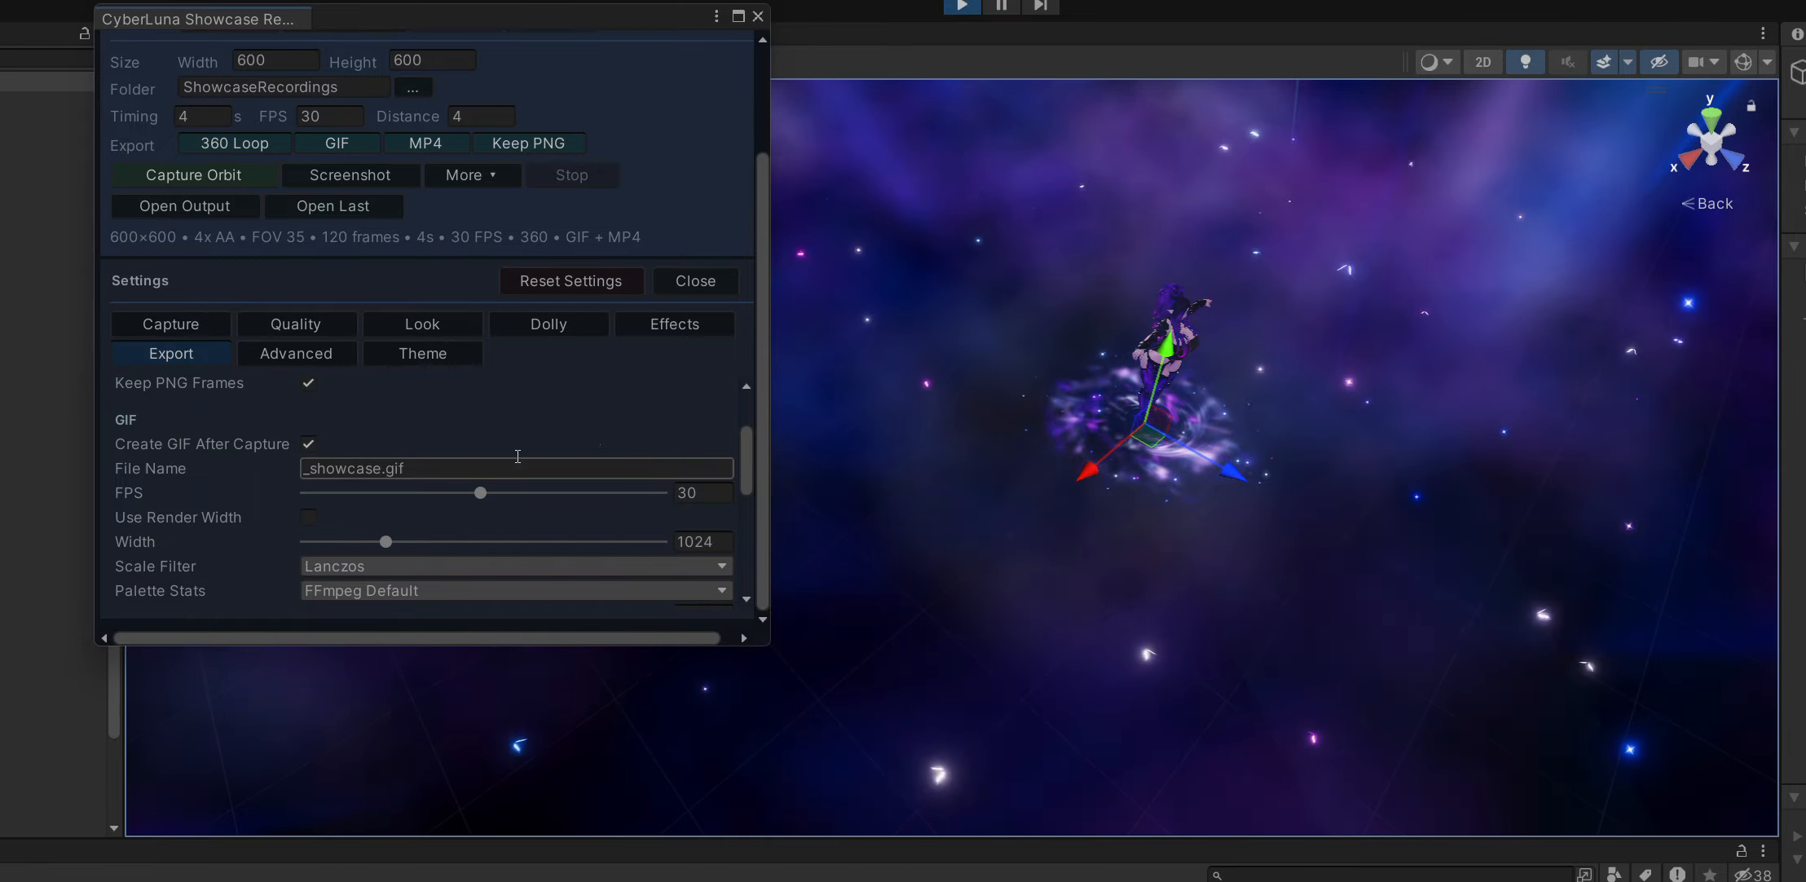
drag(748, 440, 742, 469)
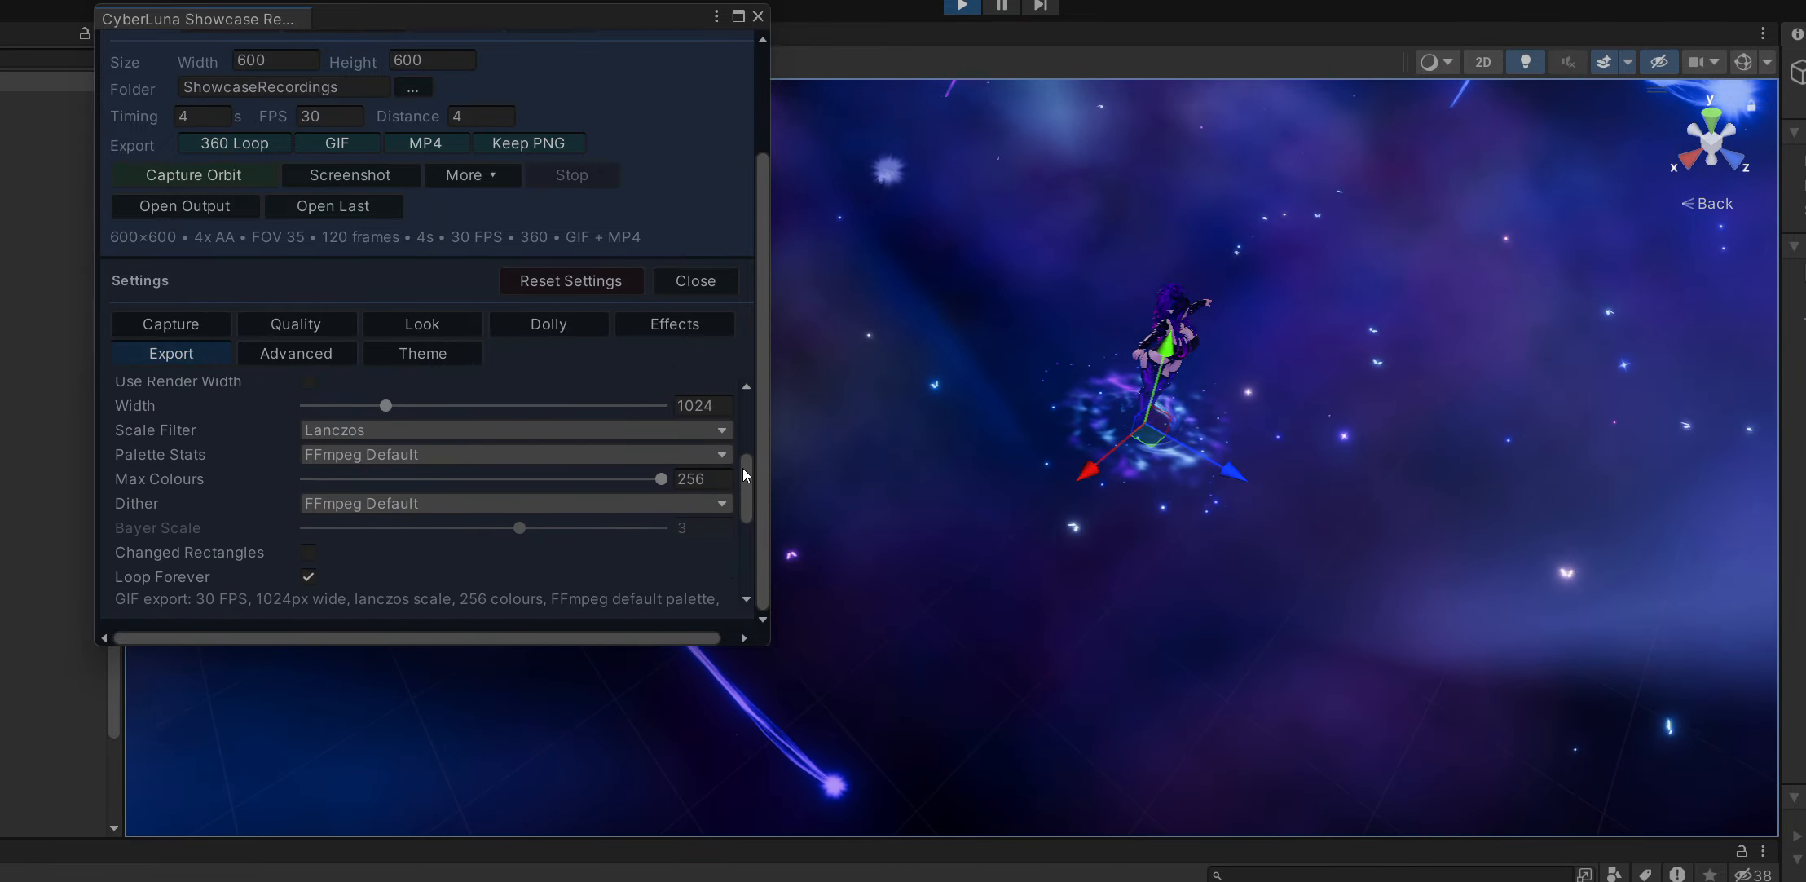
click(353, 452)
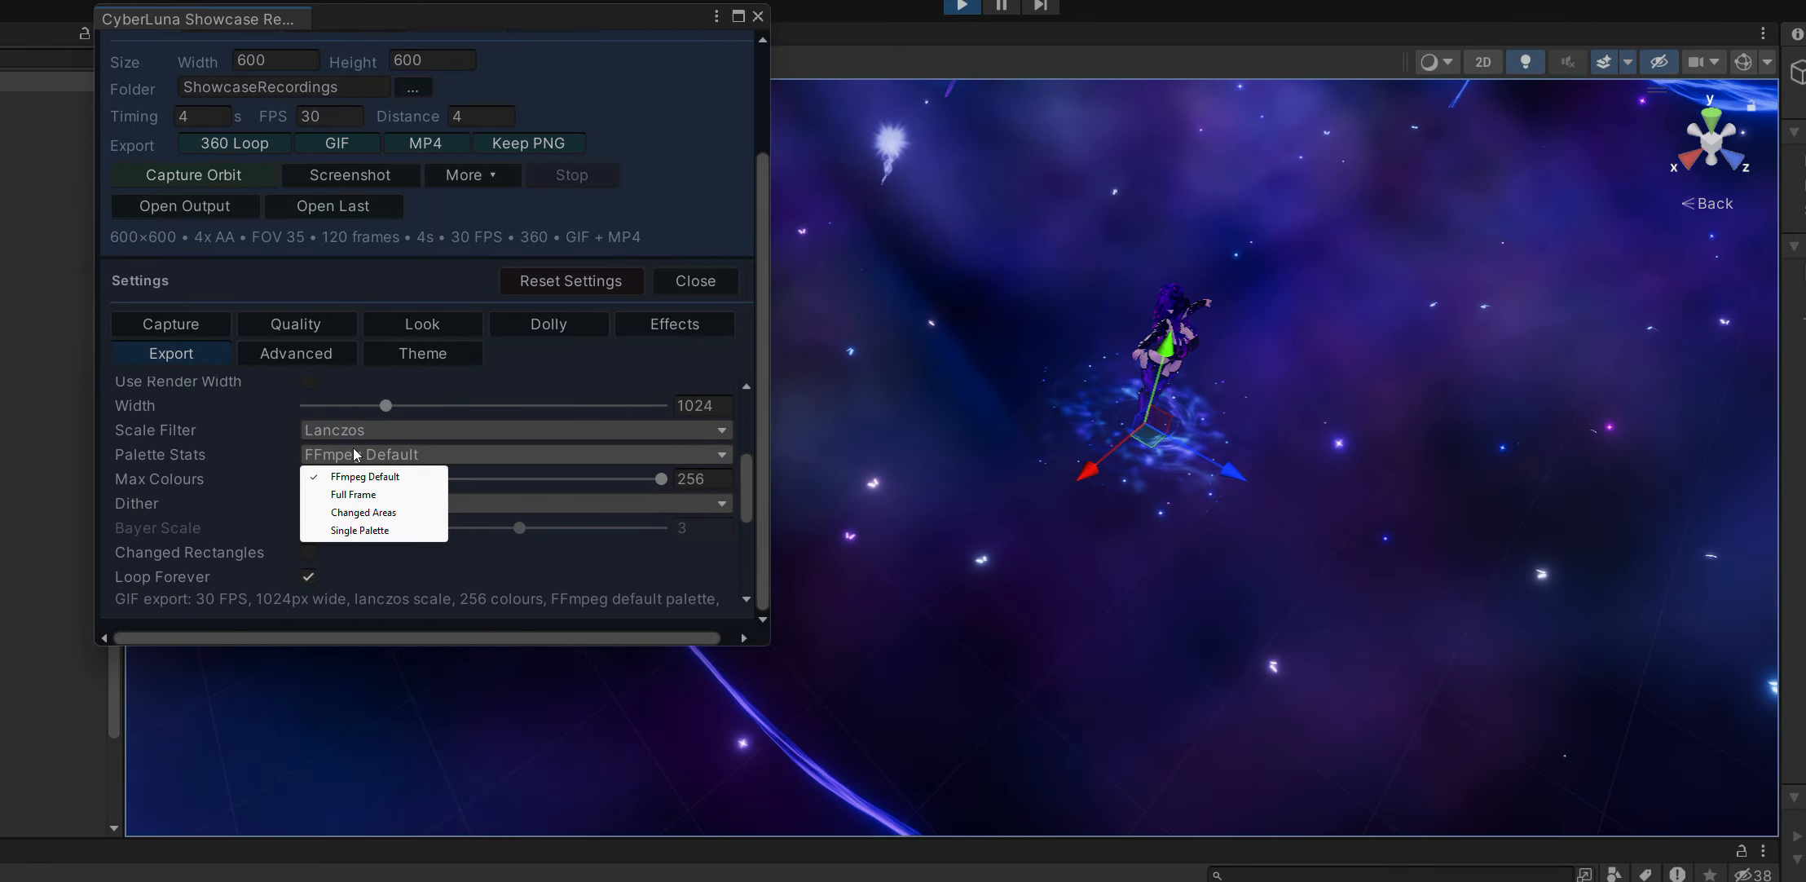
click(527, 445)
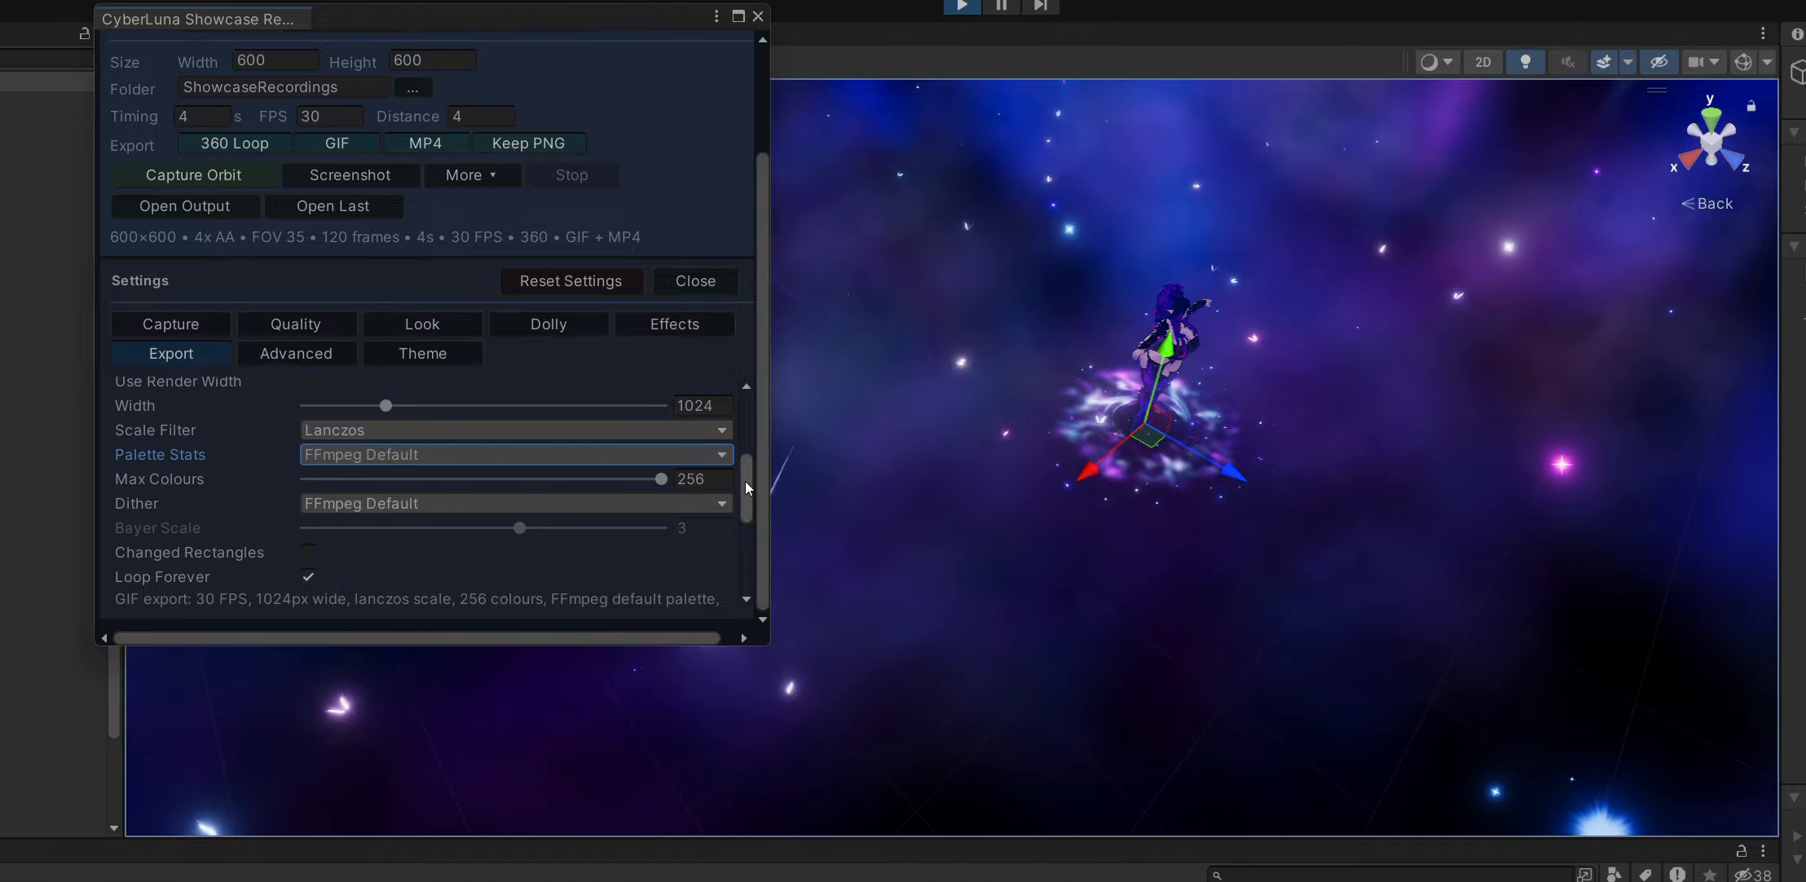
drag(745, 481, 742, 563)
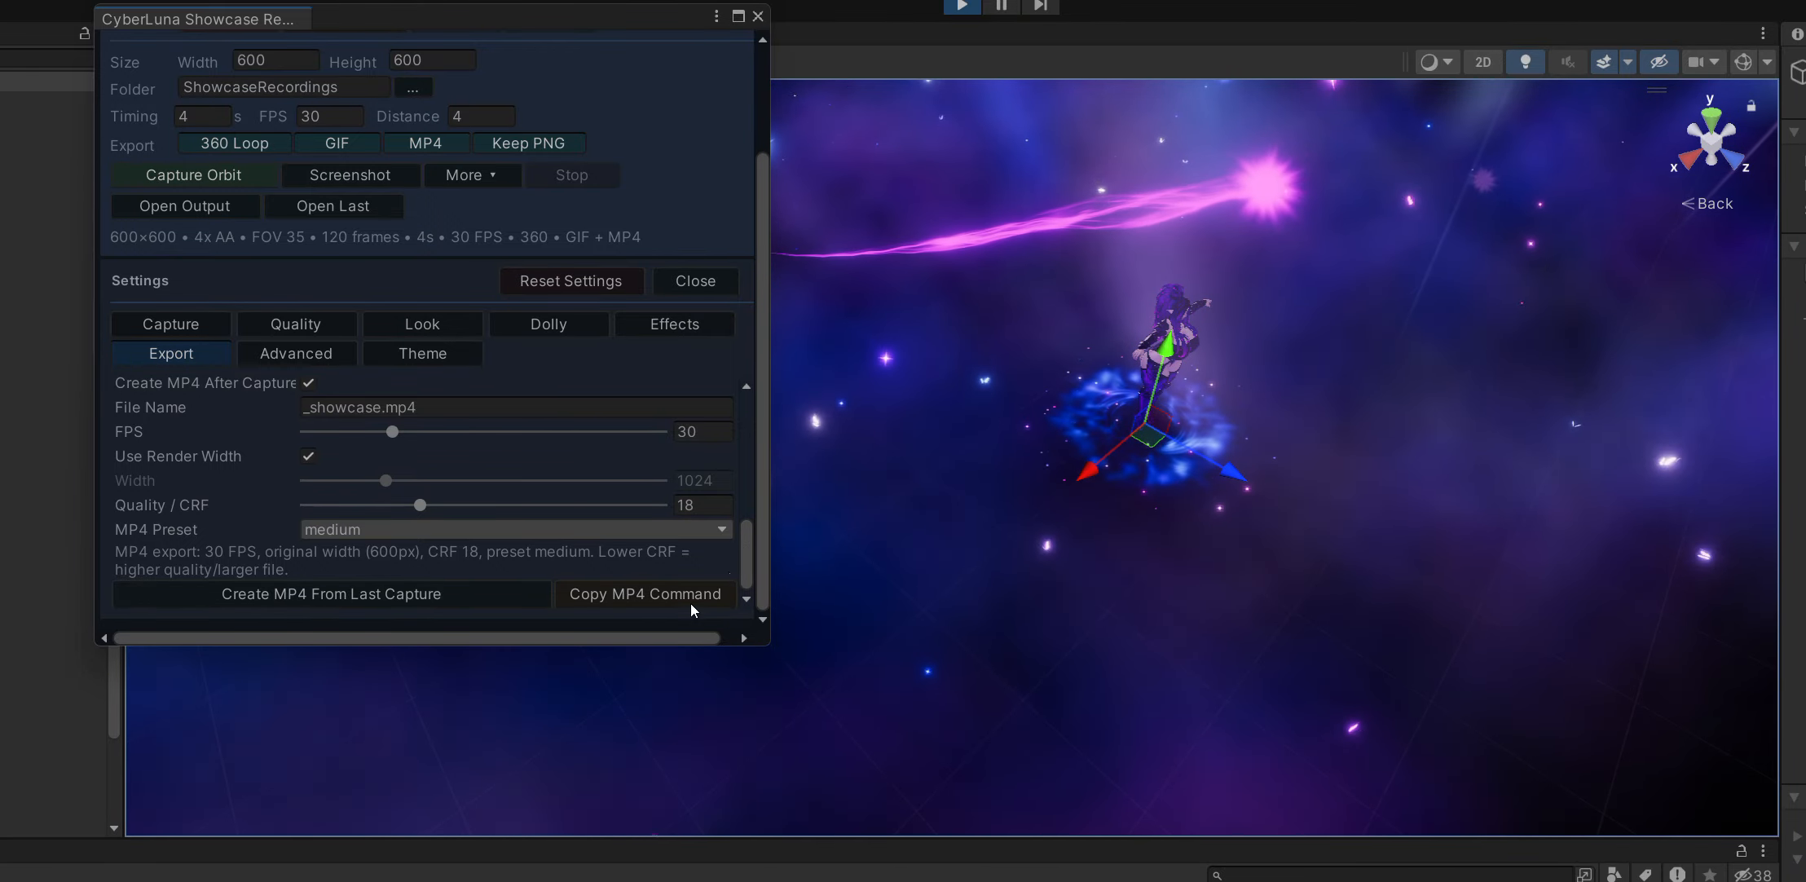
drag(750, 563, 762, 417)
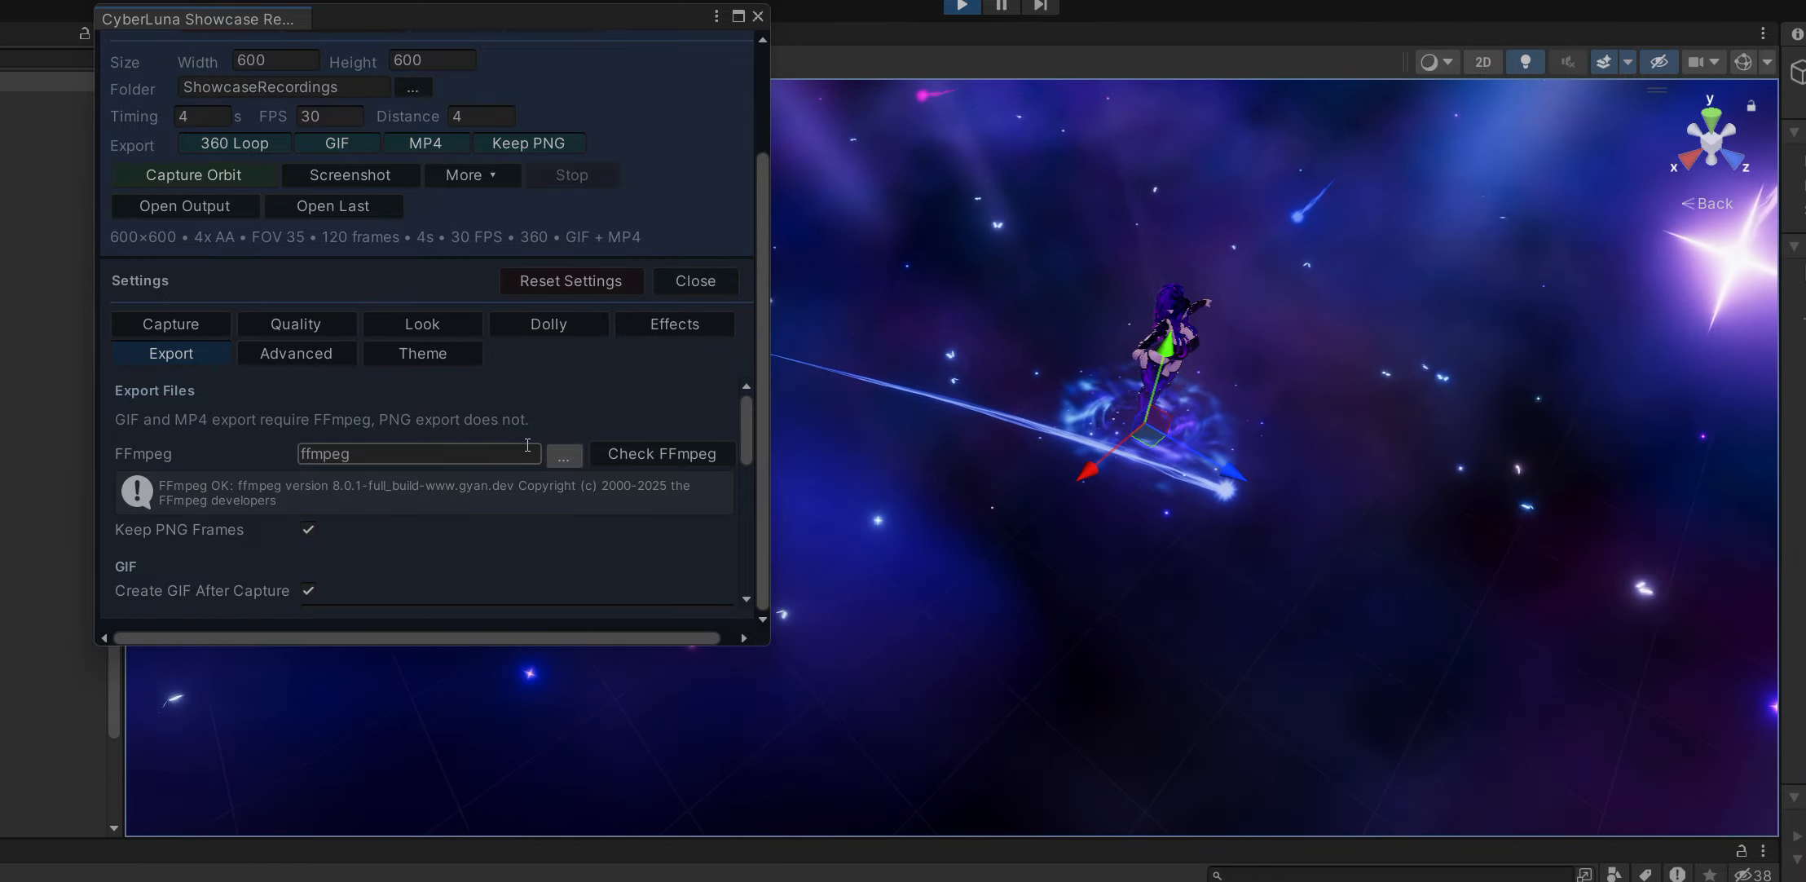
Review the advanced settings for manual target, subtle motion variation and cleanup.
click(297, 355)
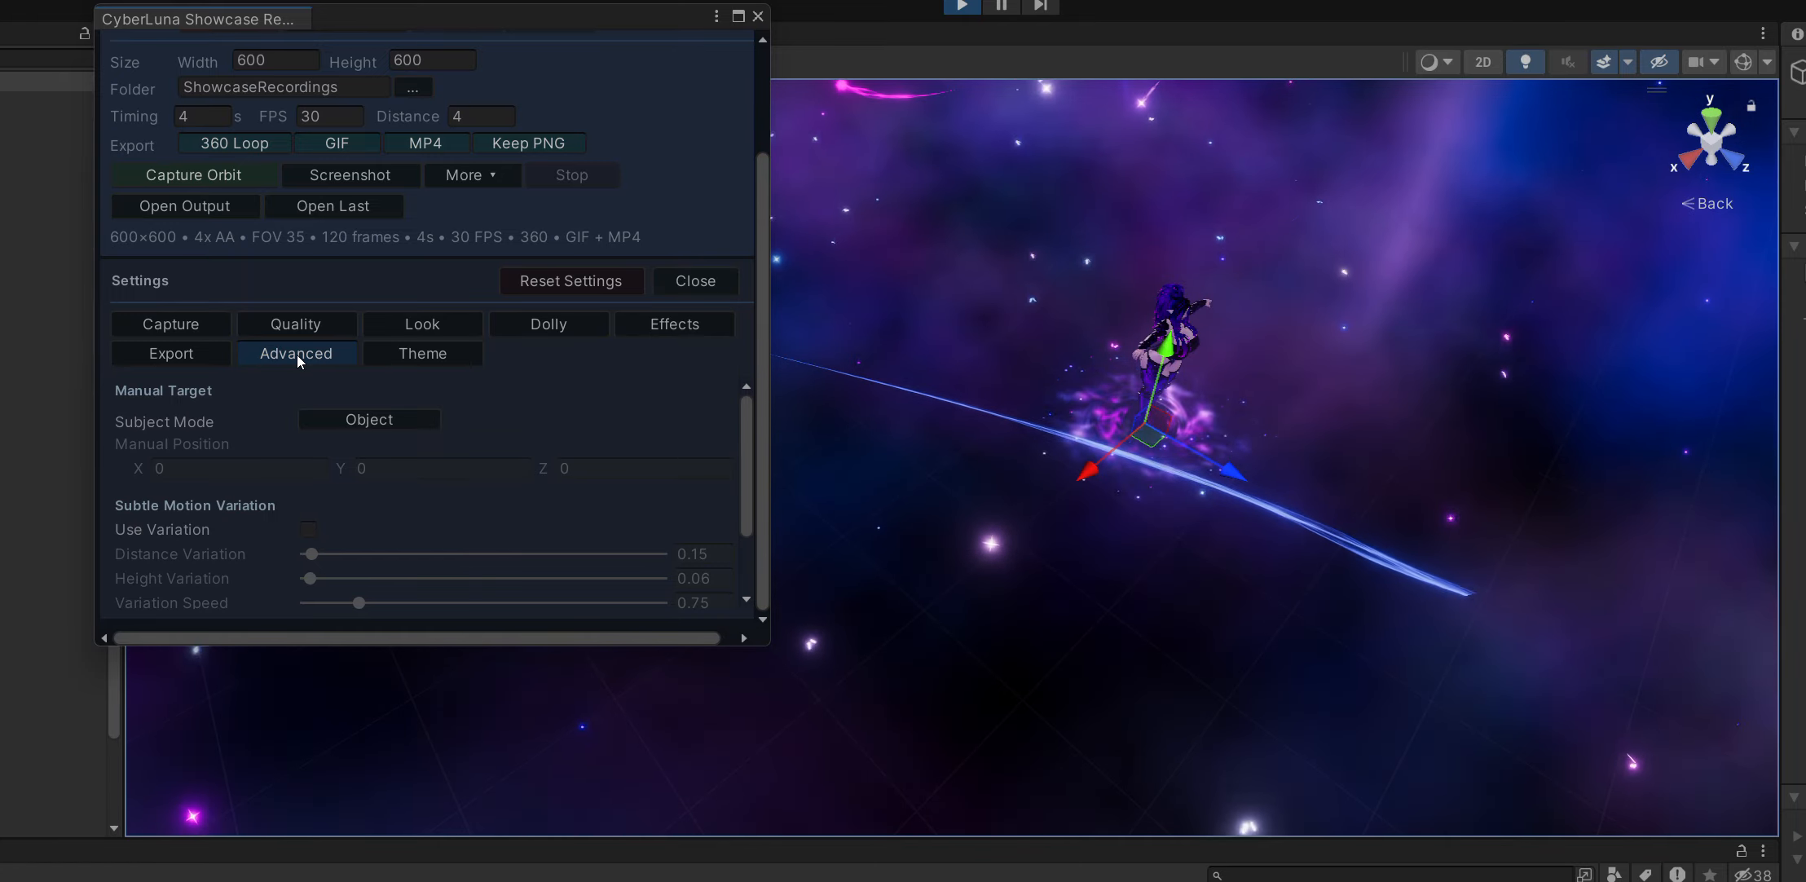
scroll(251, 450, down, 2)
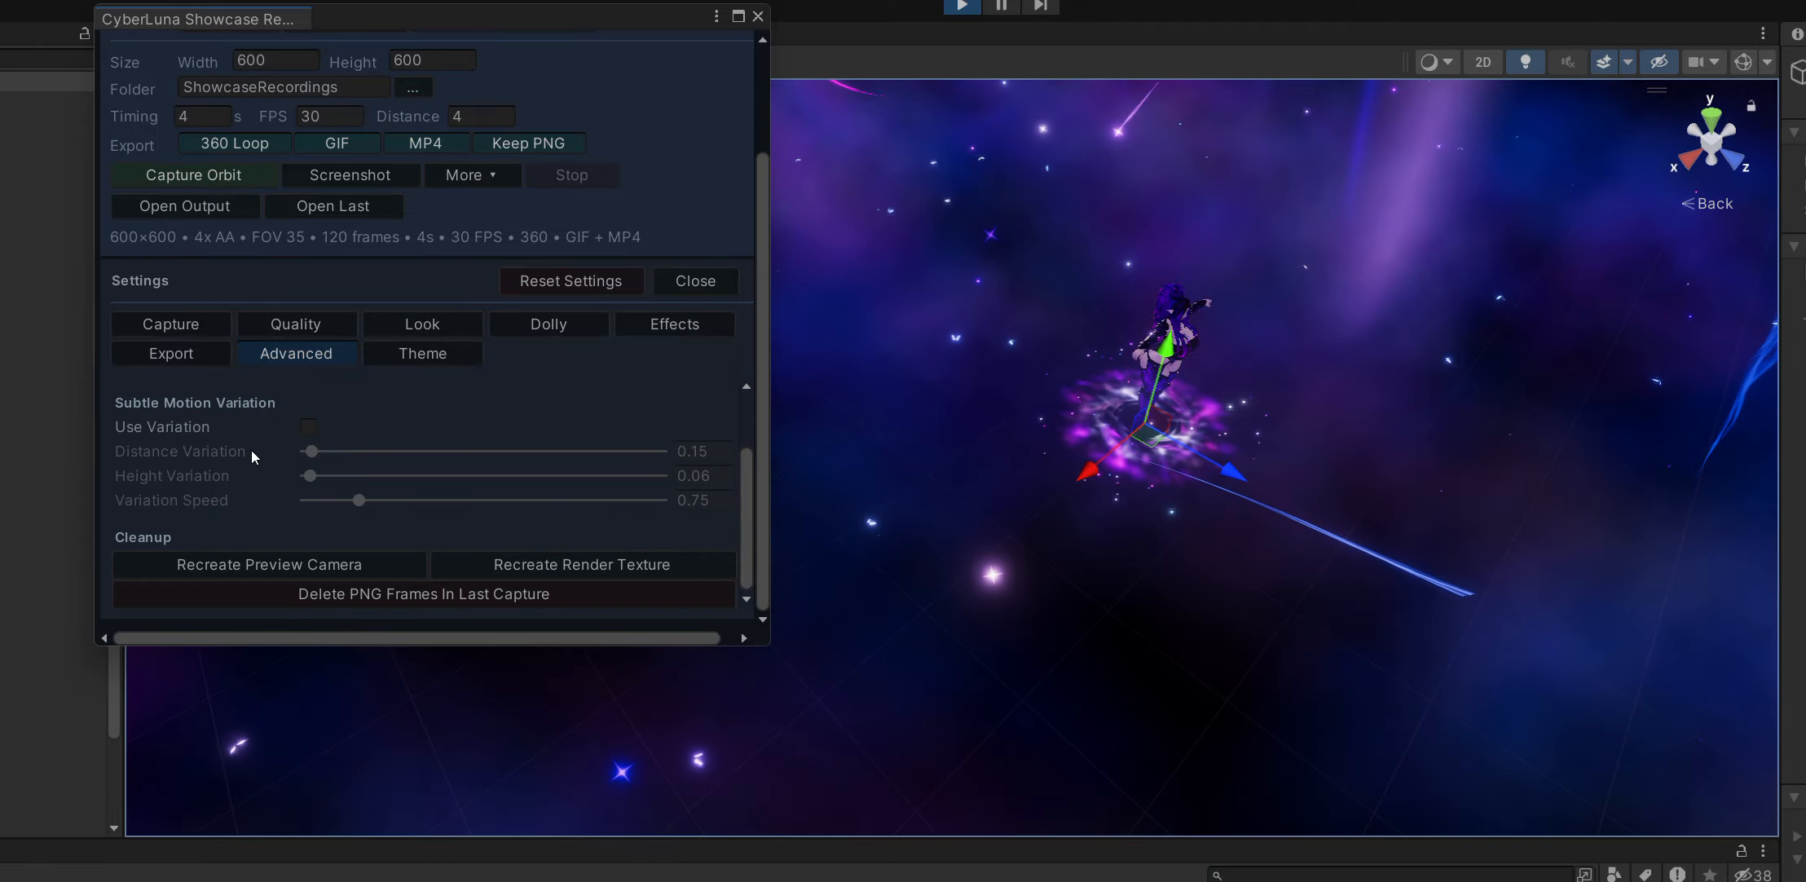
scroll(251, 449, up, 2)
scroll(251, 450, down, 2)
scroll(251, 450, up, 2)
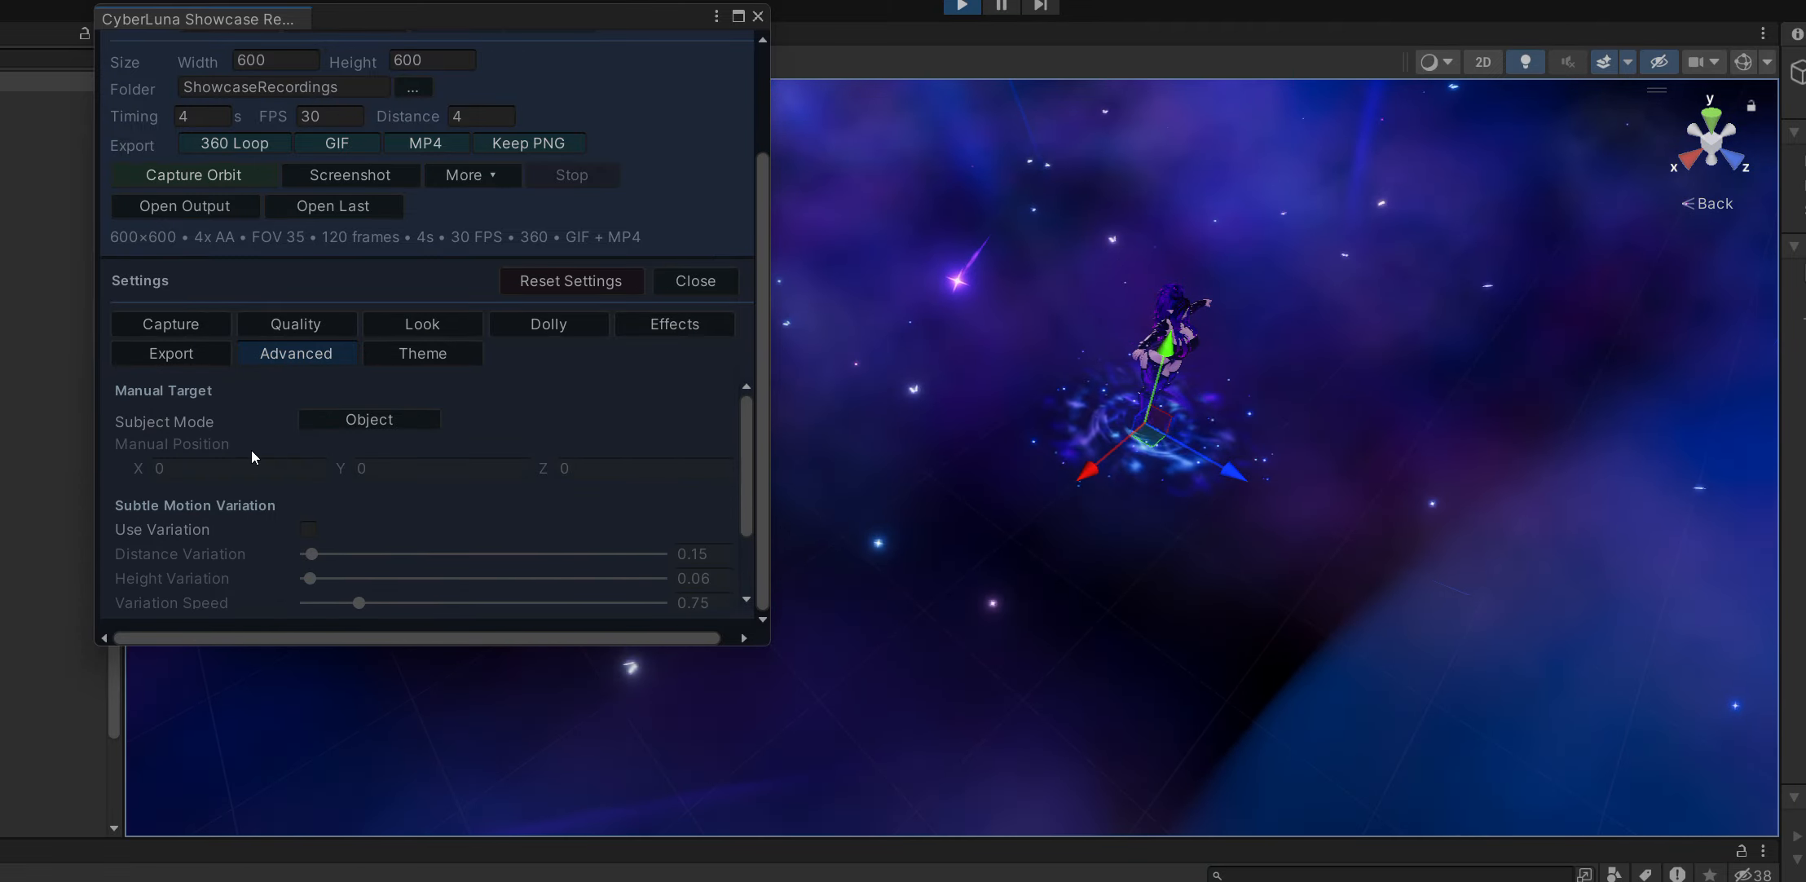
scroll(276, 390, down, 2)
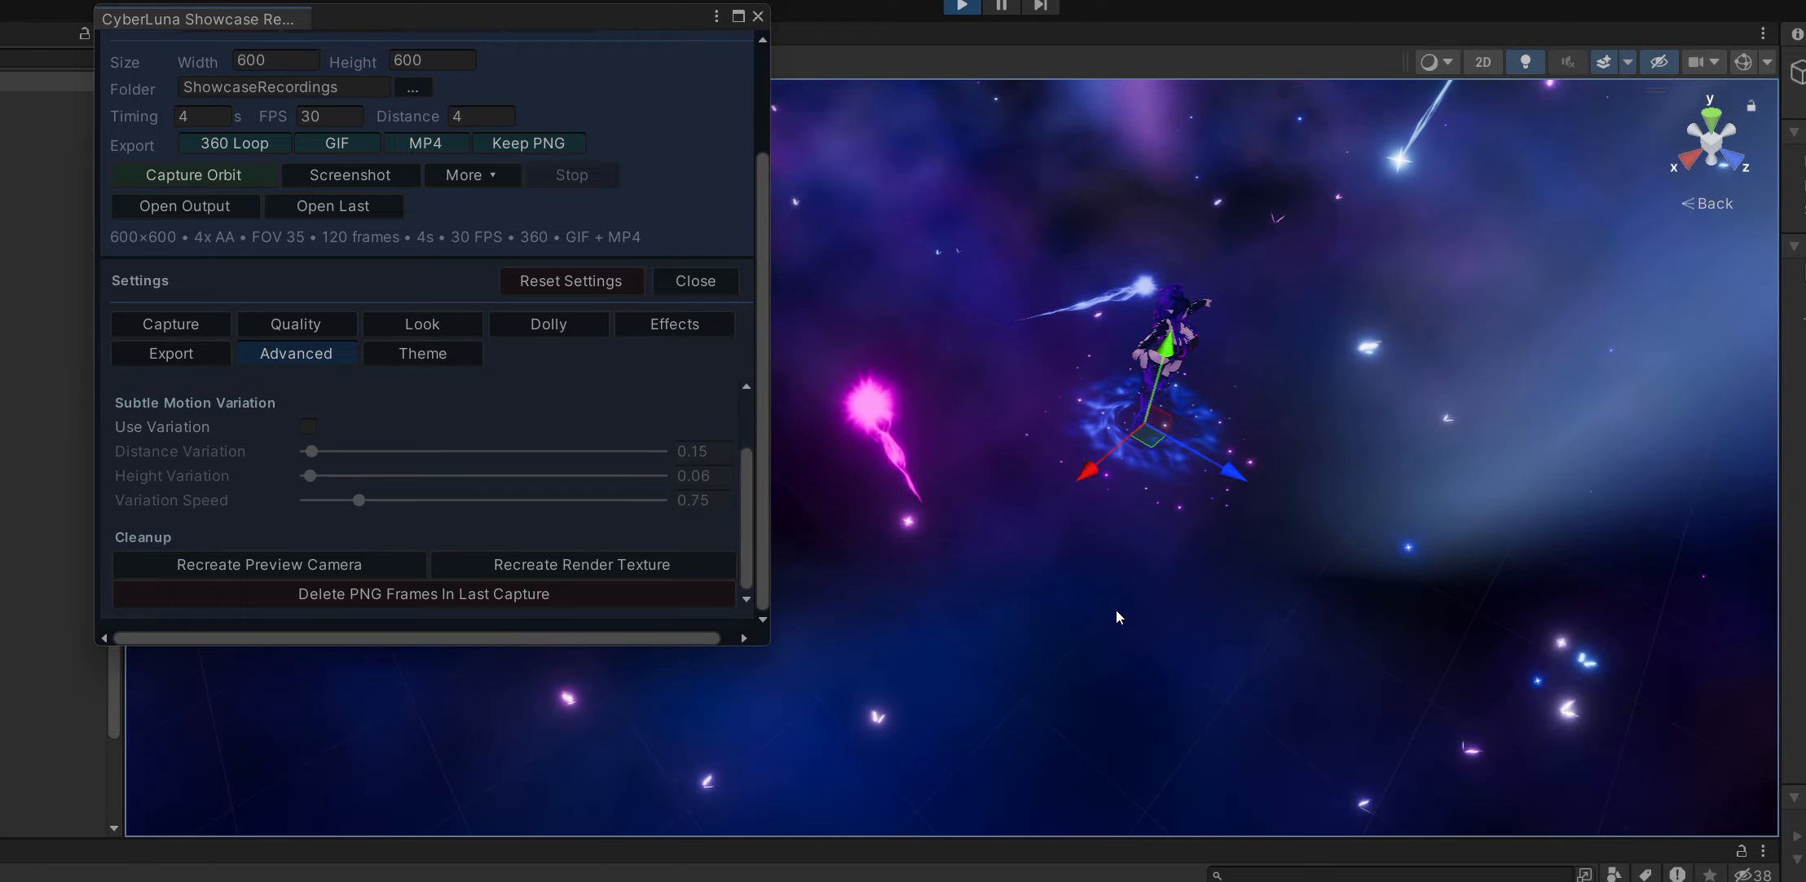
Show the theme settings, try the Unity Dark and Default presets, and set the preset back to Soft Blue.
drag(579, 18, 621, 69)
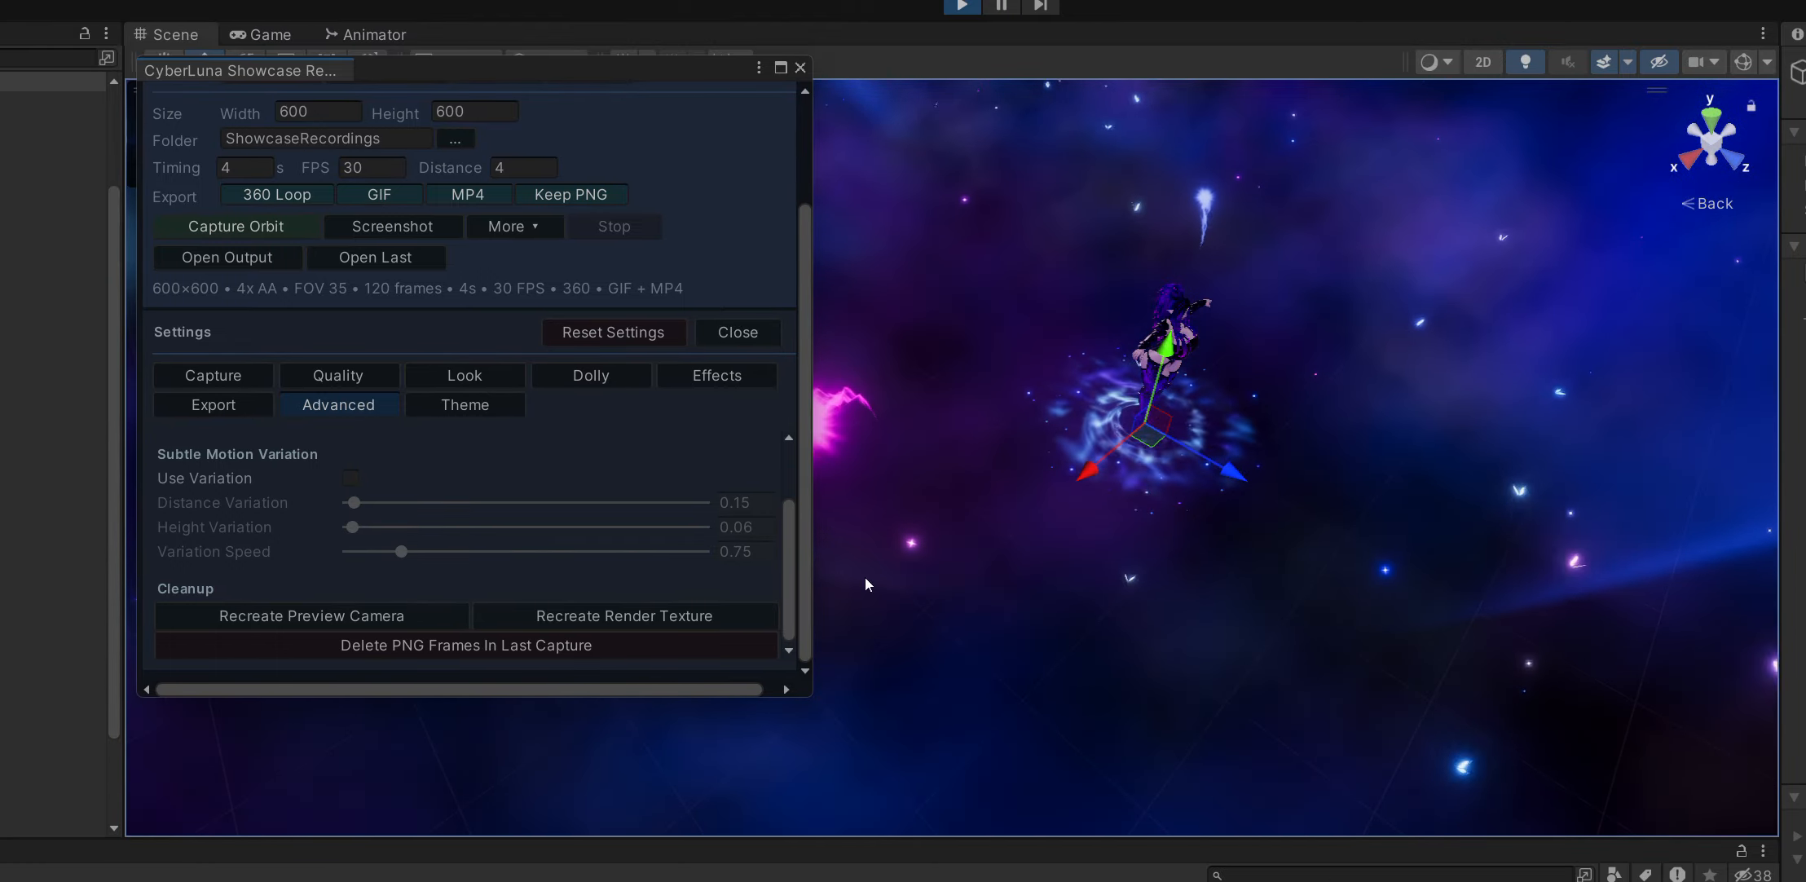
click(480, 410)
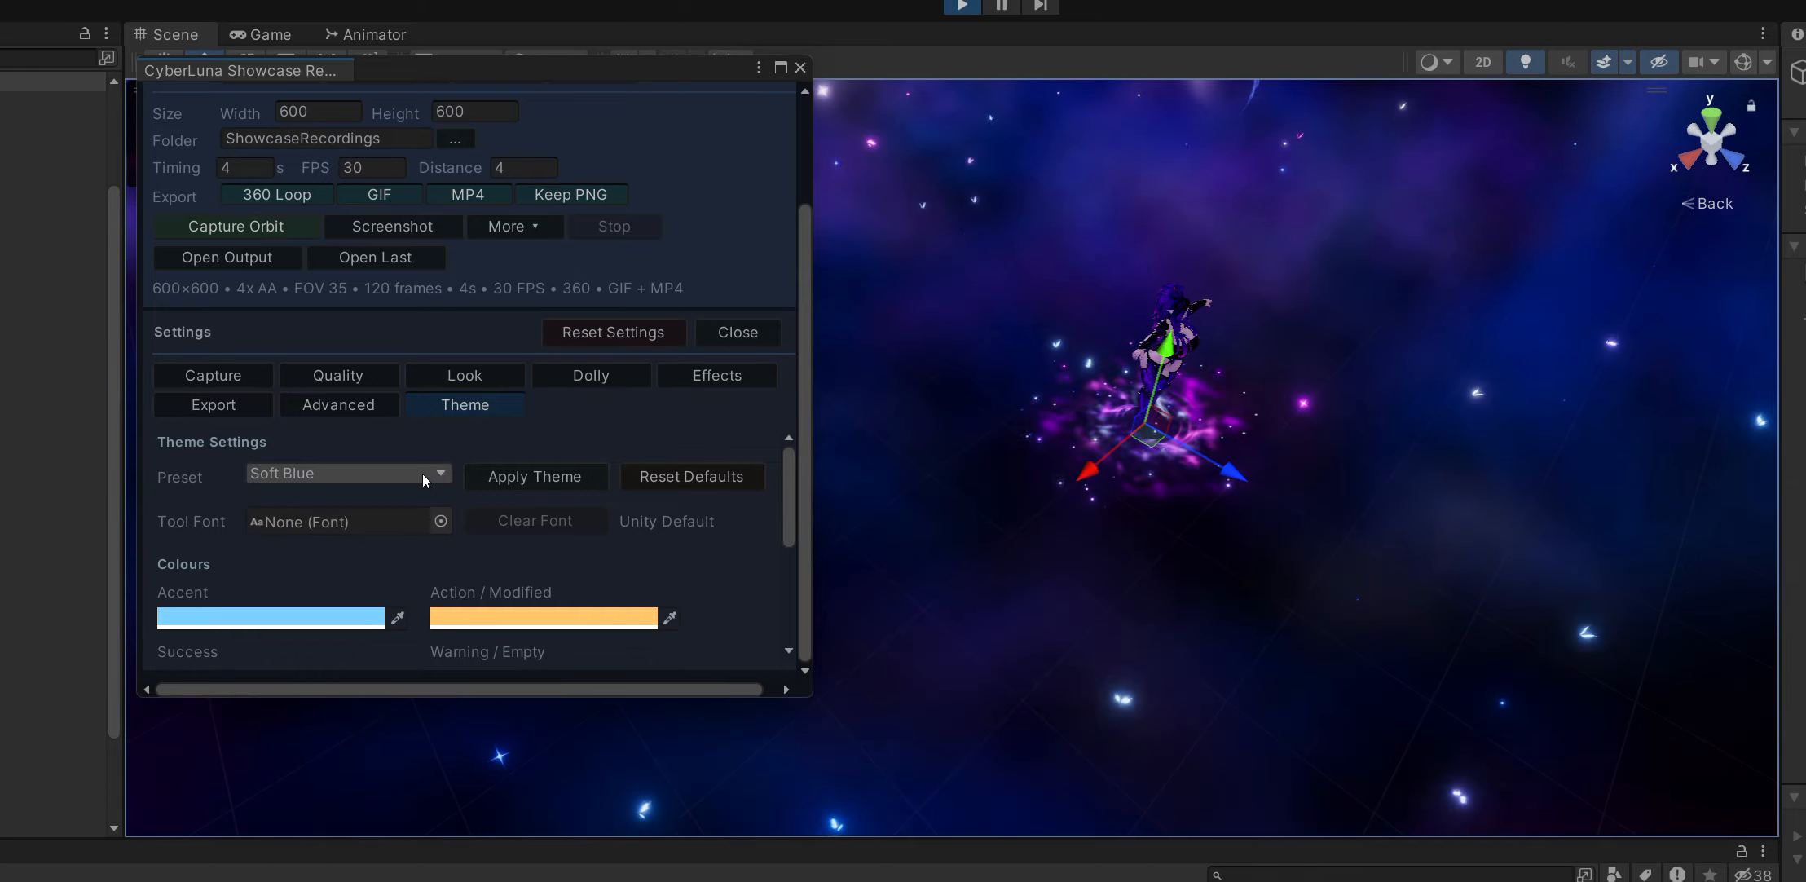
click(422, 474)
click(356, 522)
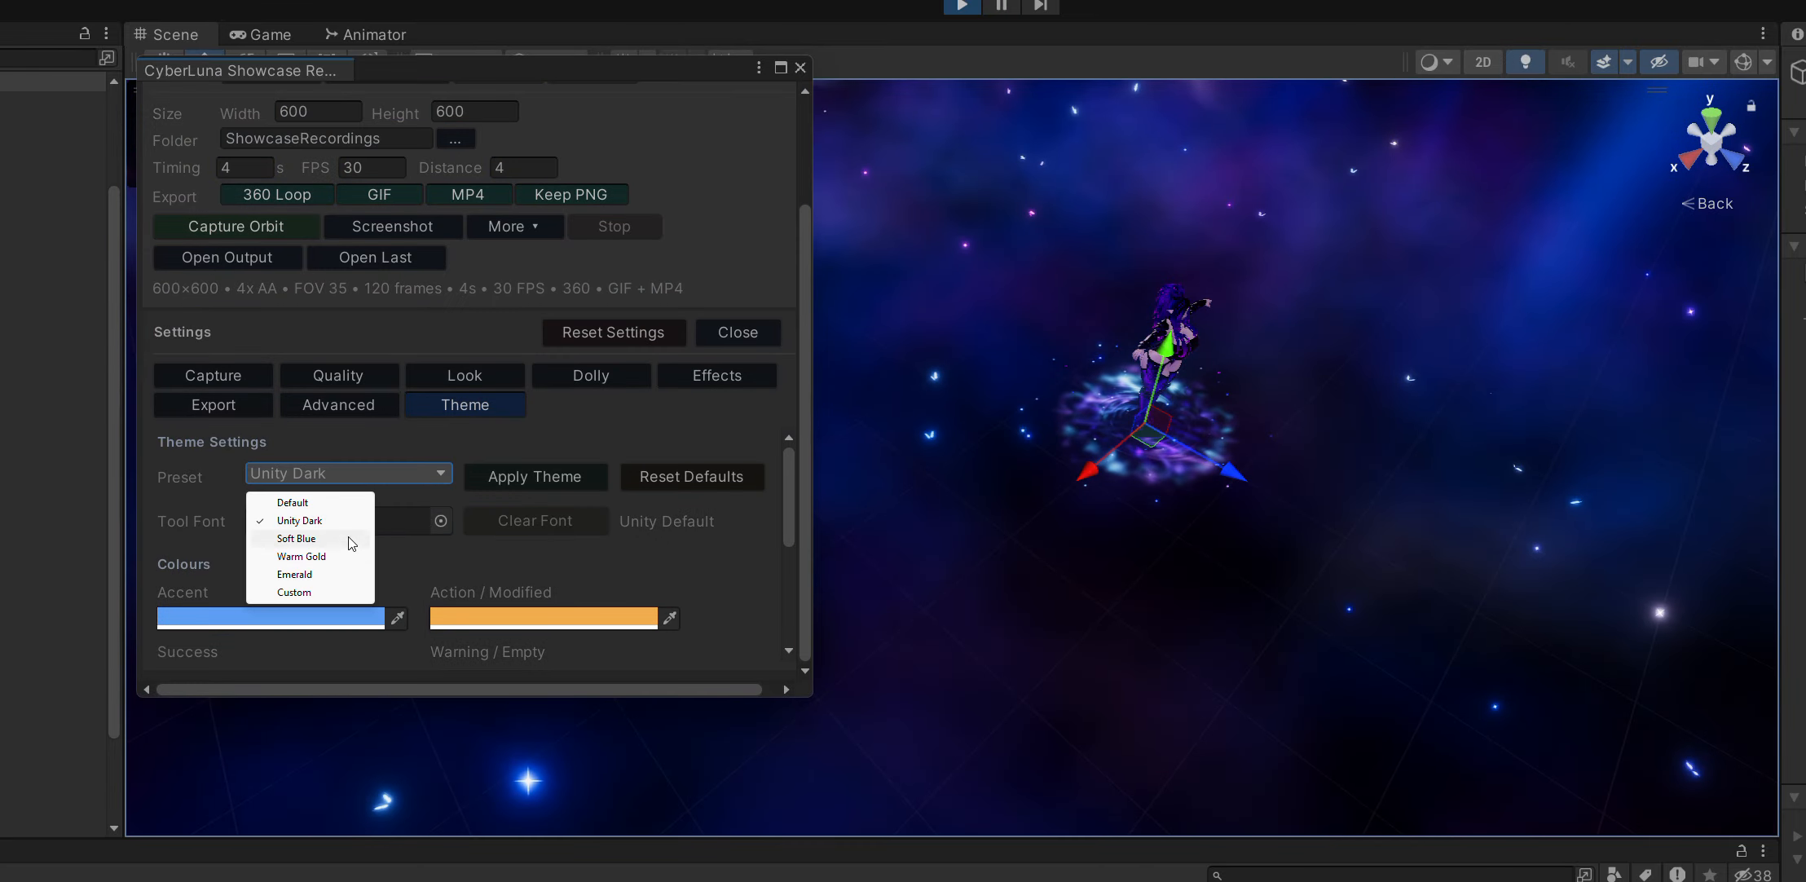
click(351, 540)
click(380, 471)
click(328, 503)
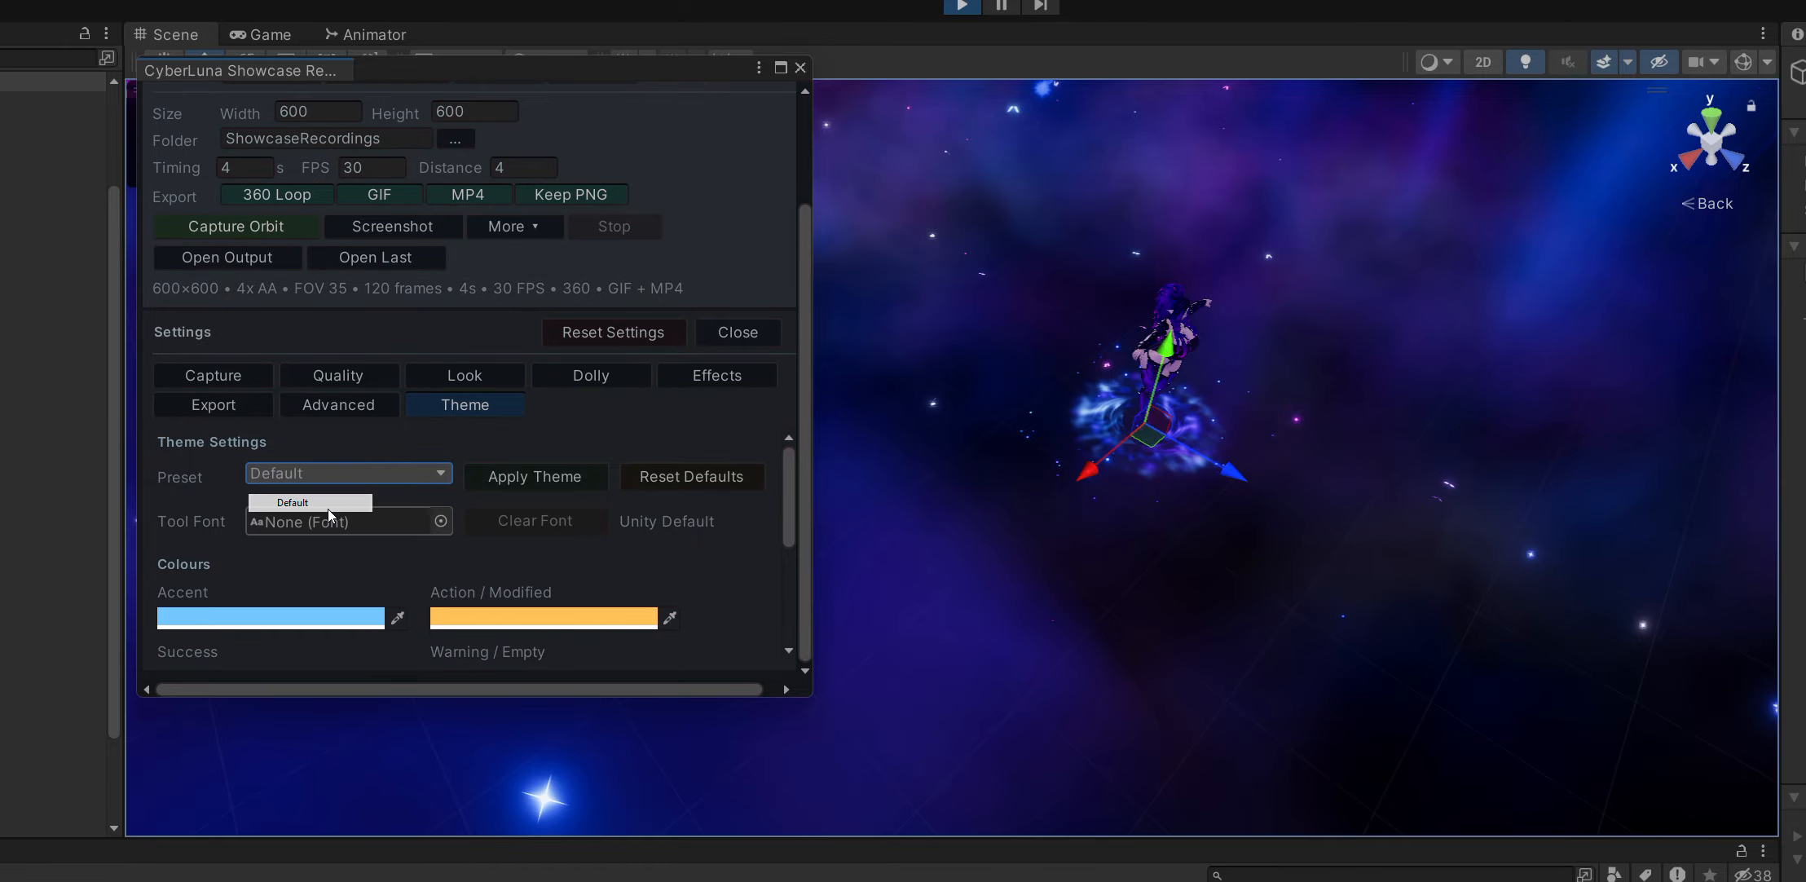
click(350, 474)
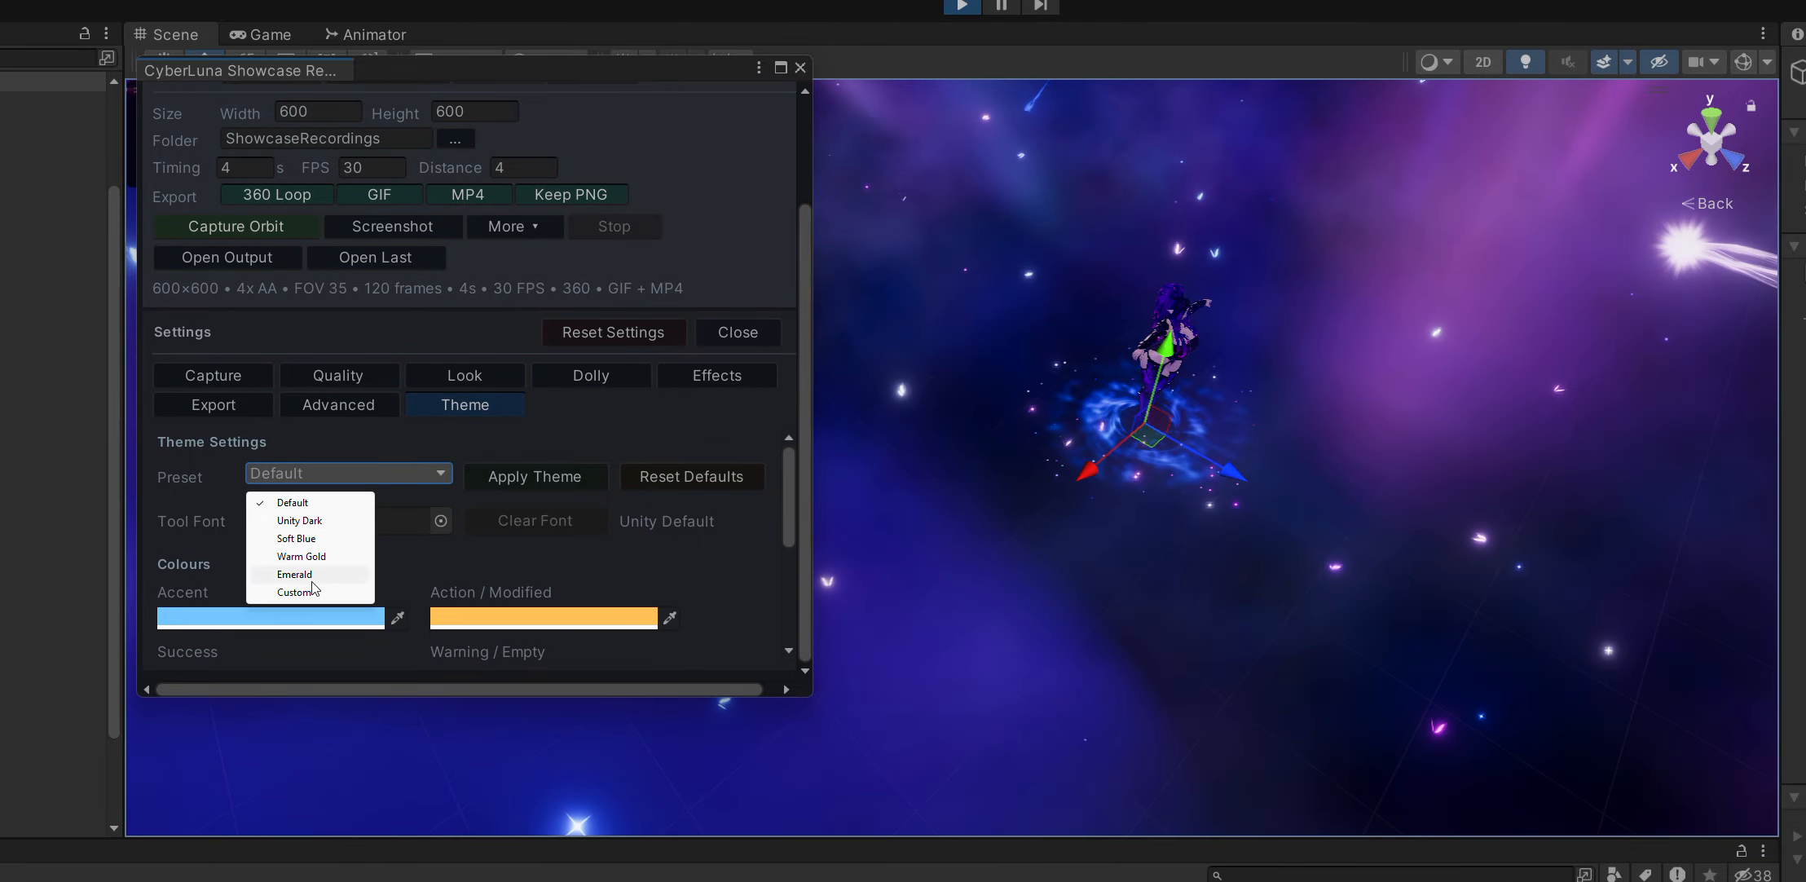
click(330, 539)
Try several tool fonts for the recorder, including BankGothic and symbol_1, and set the font back to None.
click(440, 521)
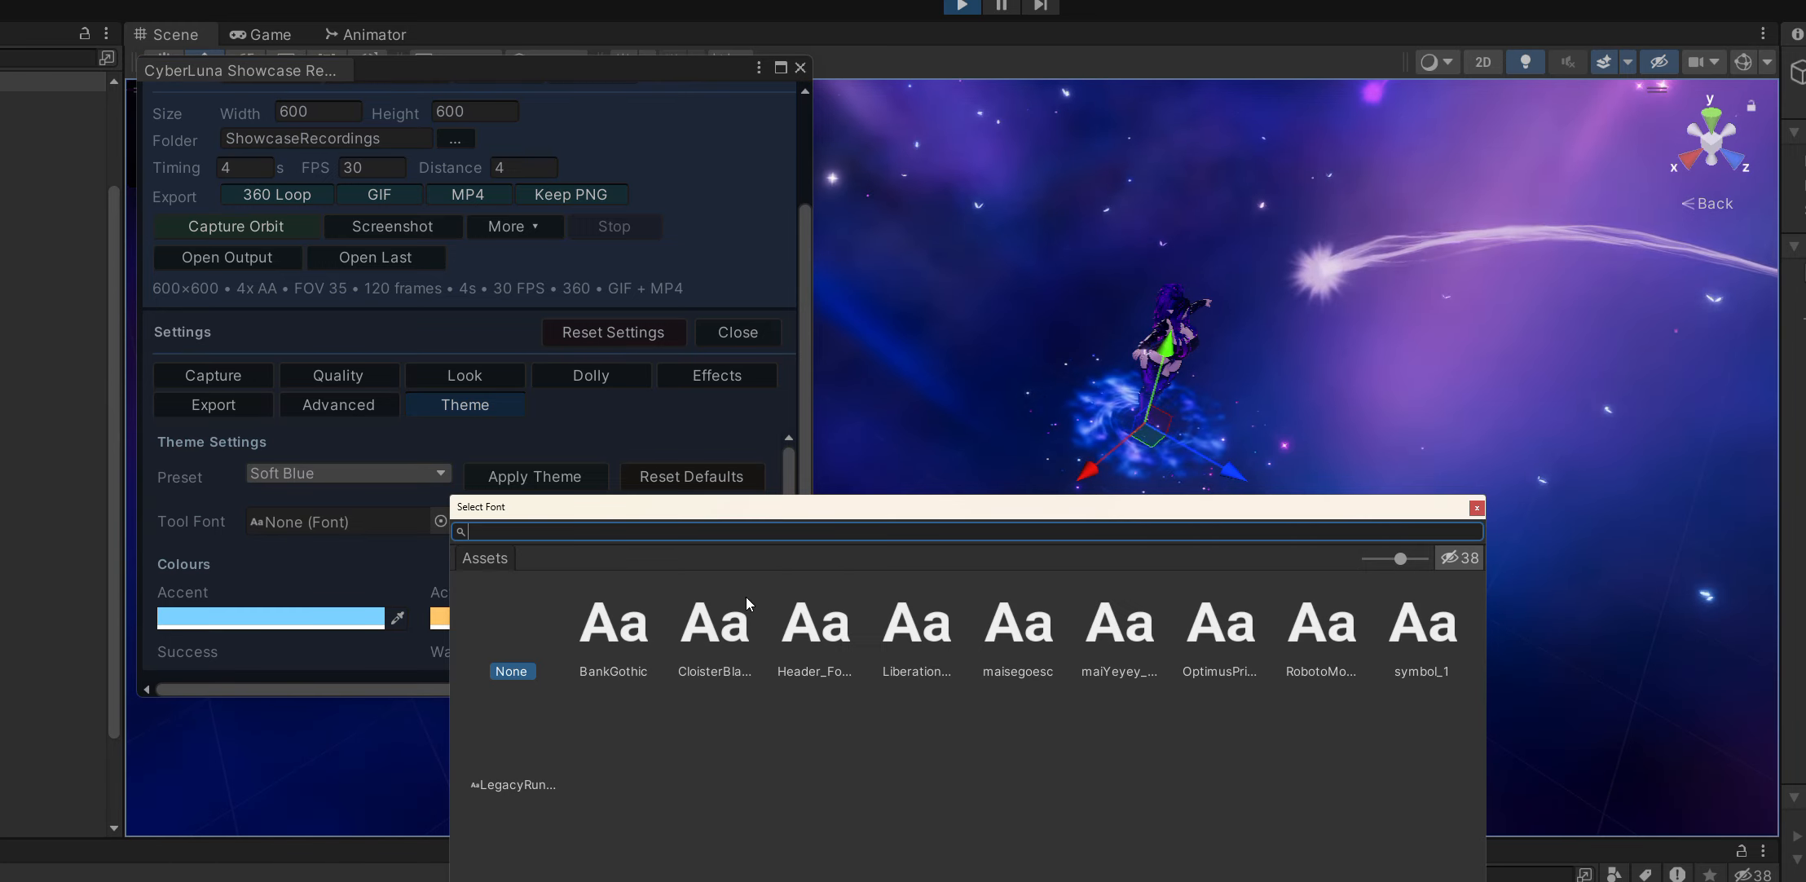
click(613, 628)
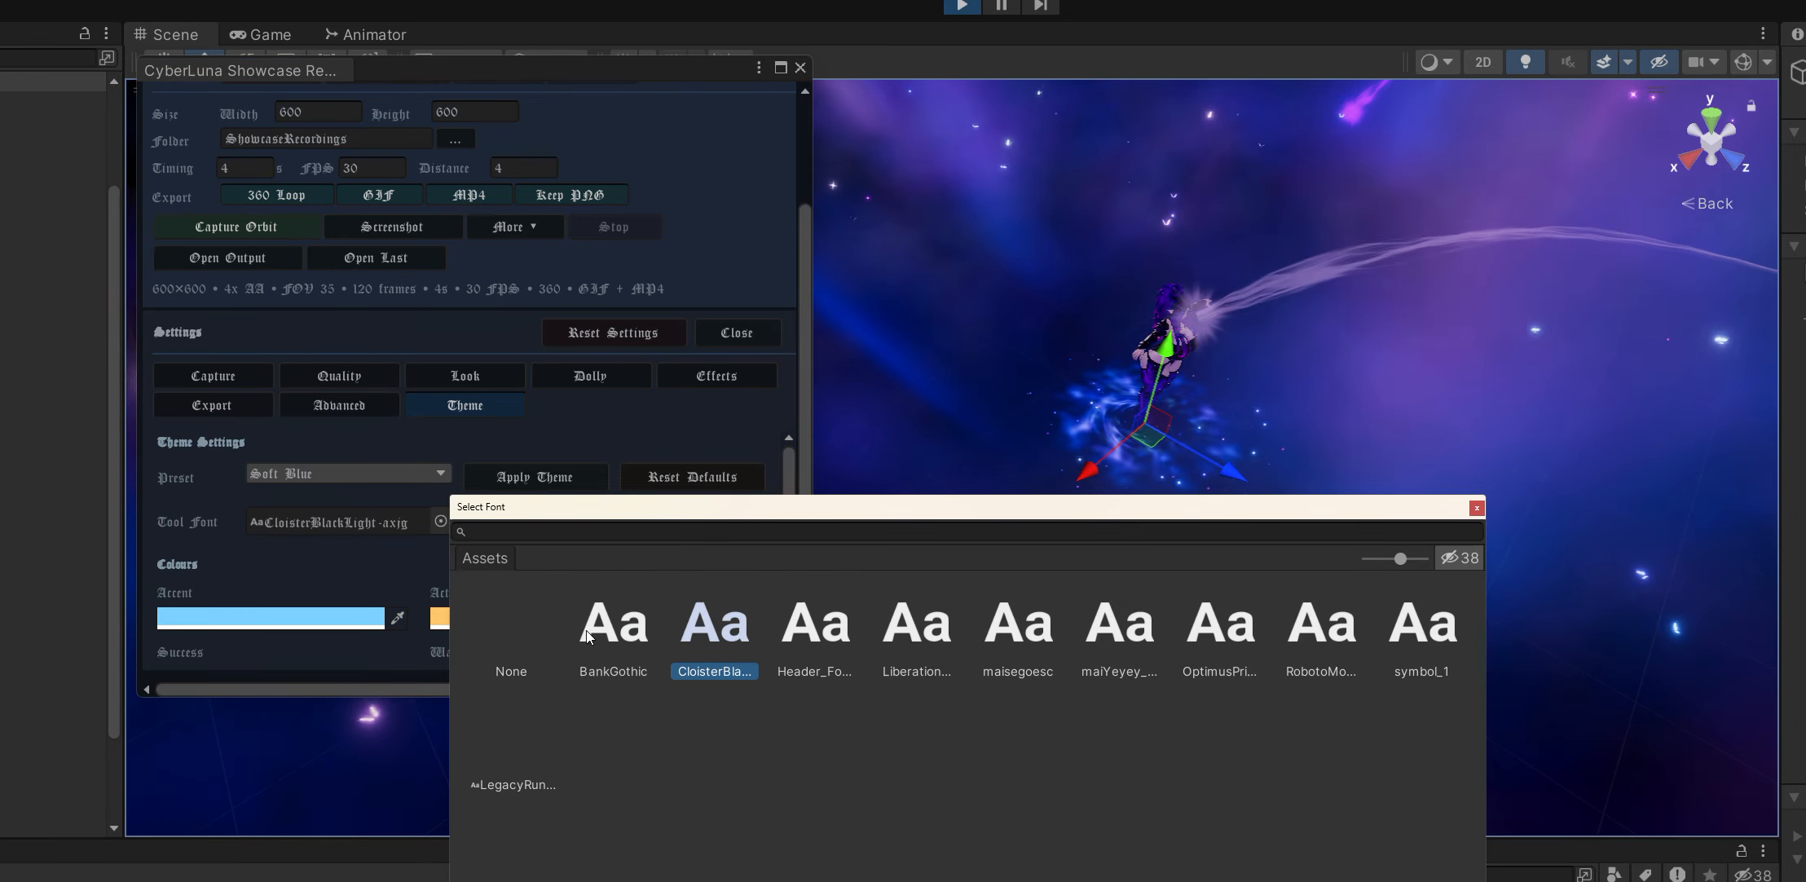
click(916, 632)
click(1119, 627)
click(1220, 628)
click(1422, 640)
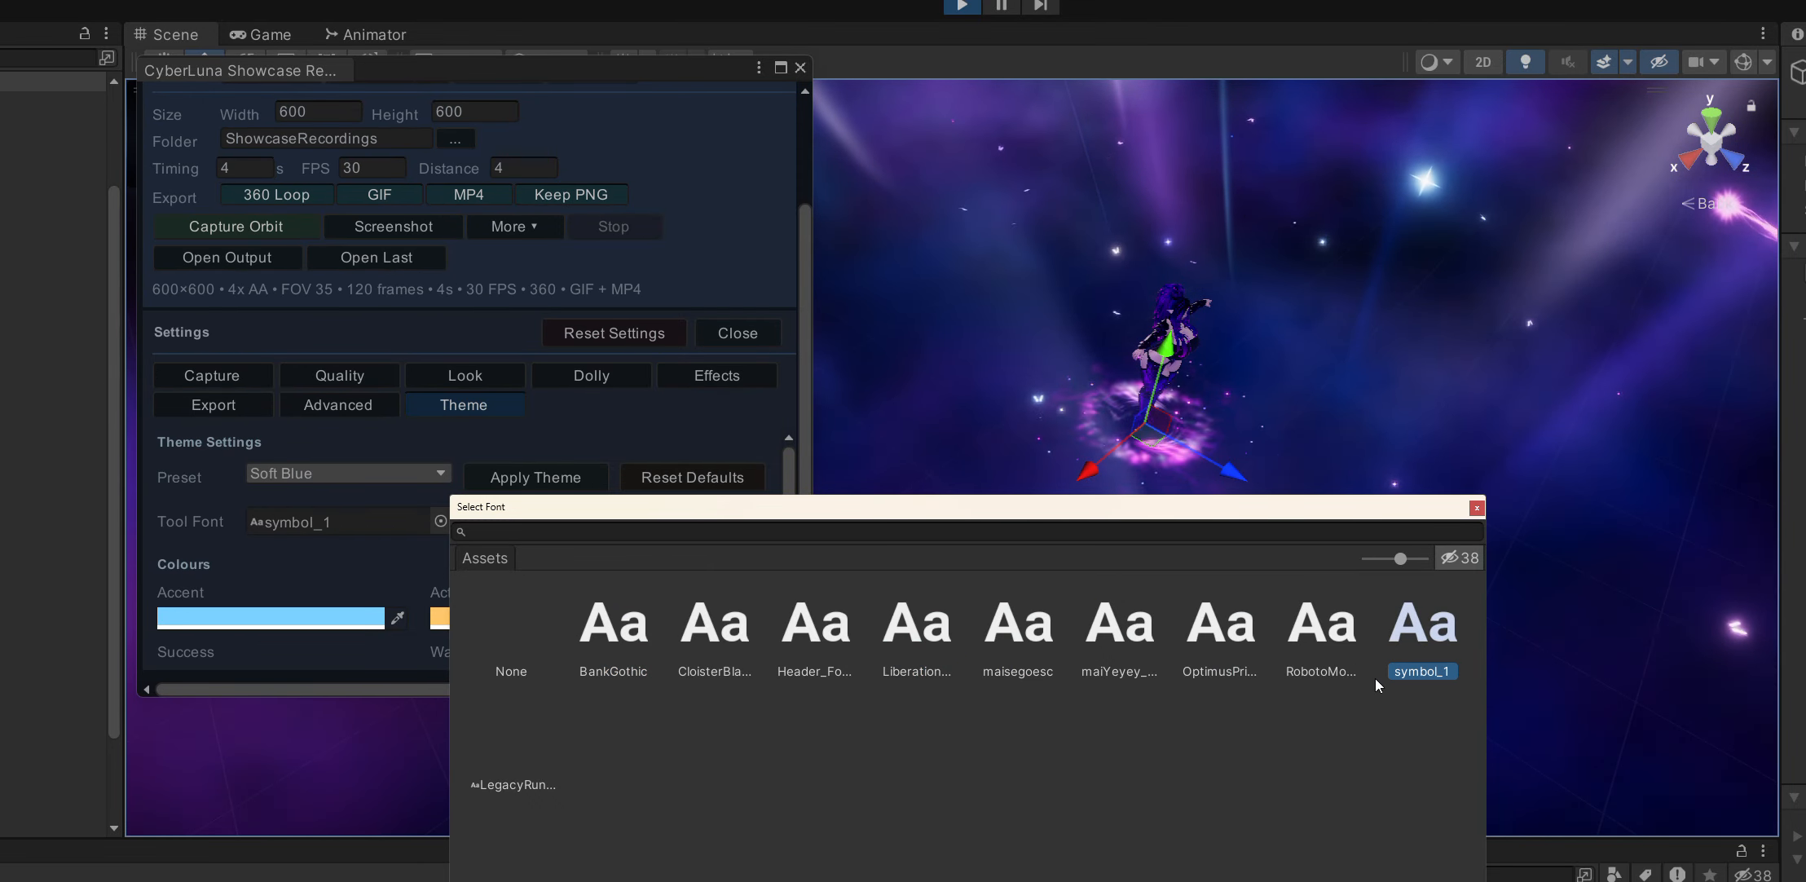
click(469, 647)
key(Return)
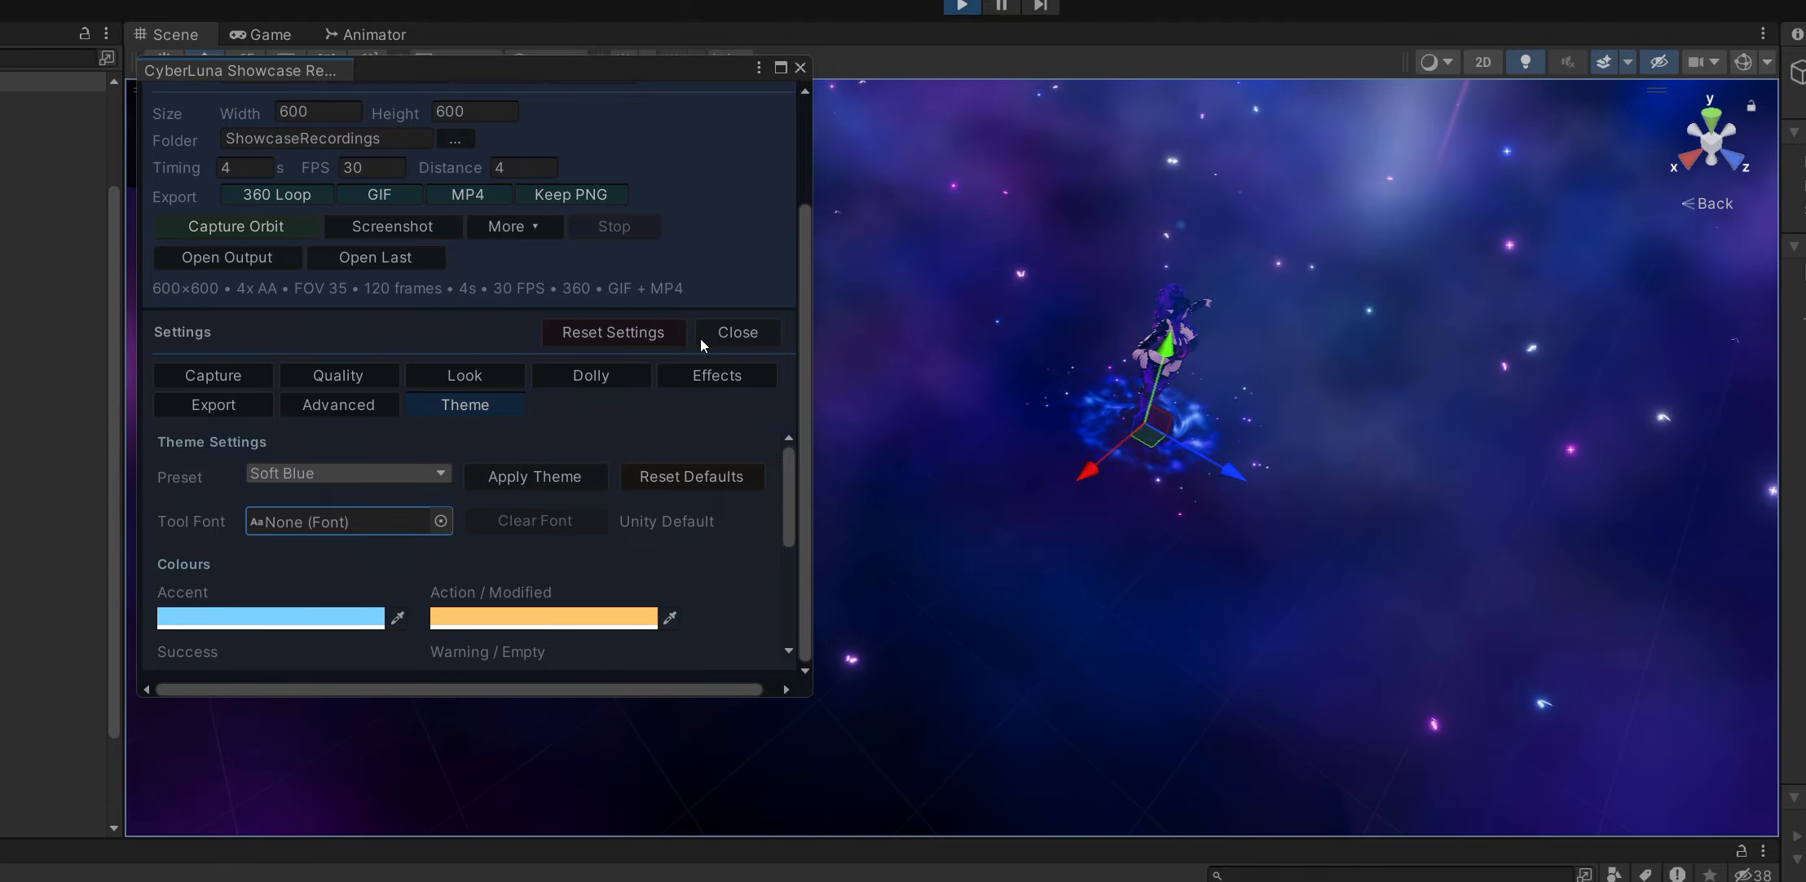
Reset all recorder settings and enable the preview in the recorder window.
click(633, 333)
click(1030, 562)
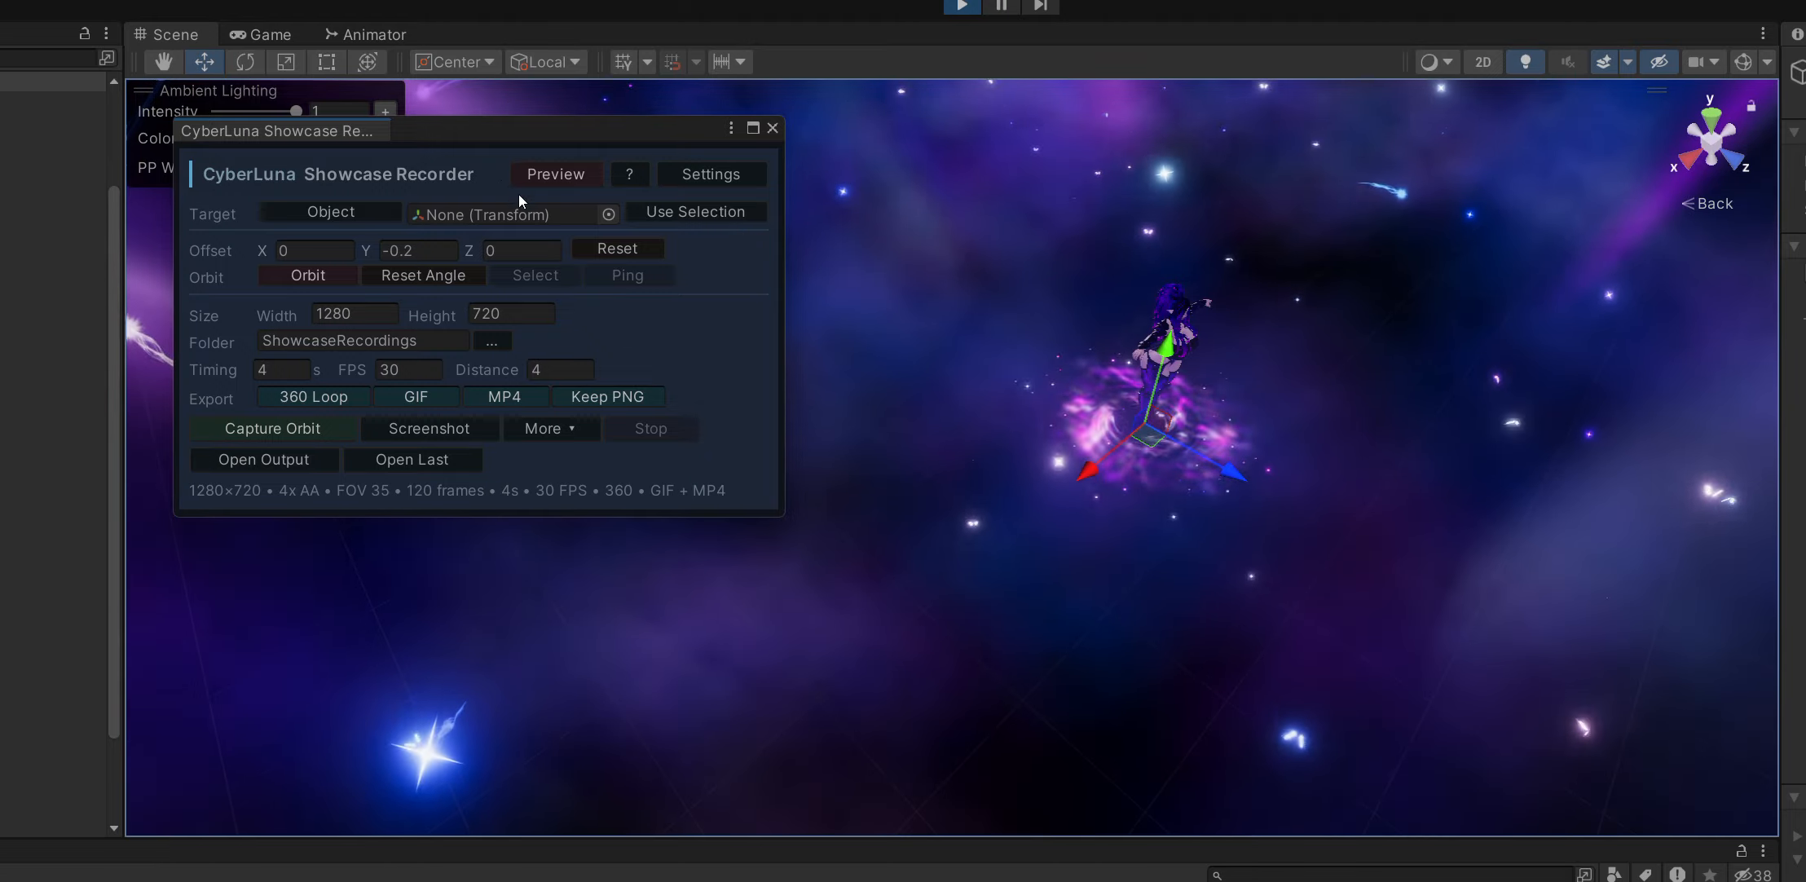
click(556, 172)
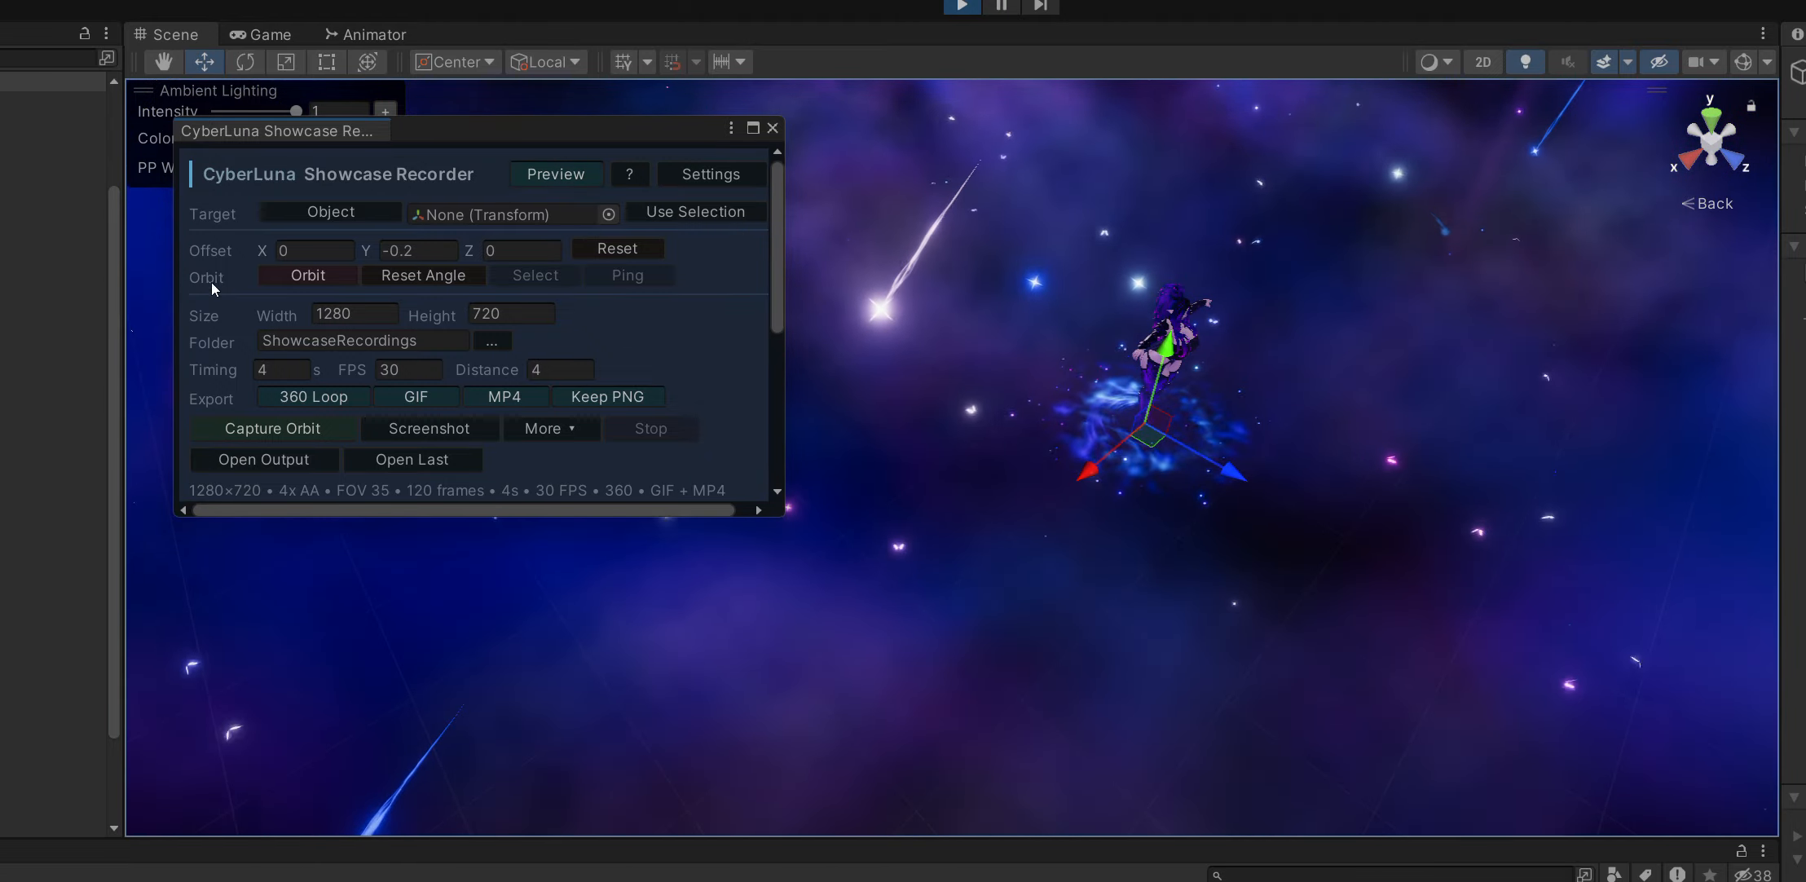
scroll(489, 358, down, 5)
scroll(476, 375, up, 5)
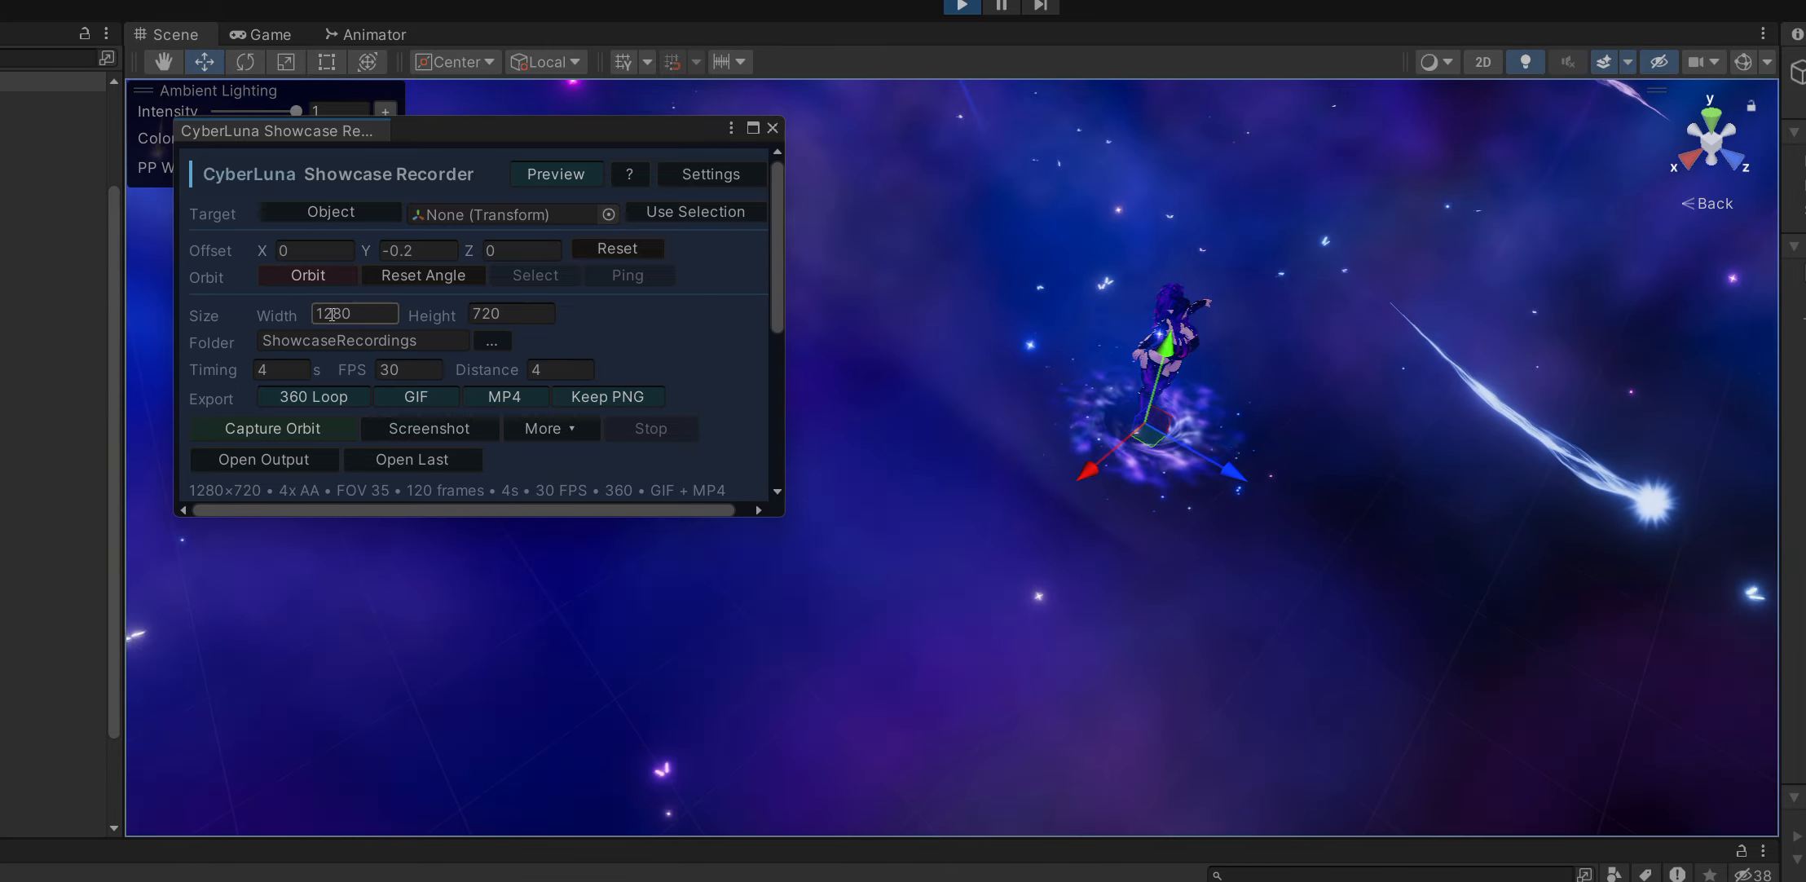
Look over the recorder's size, timing, export and capture controls without changing their values.
click(525, 313)
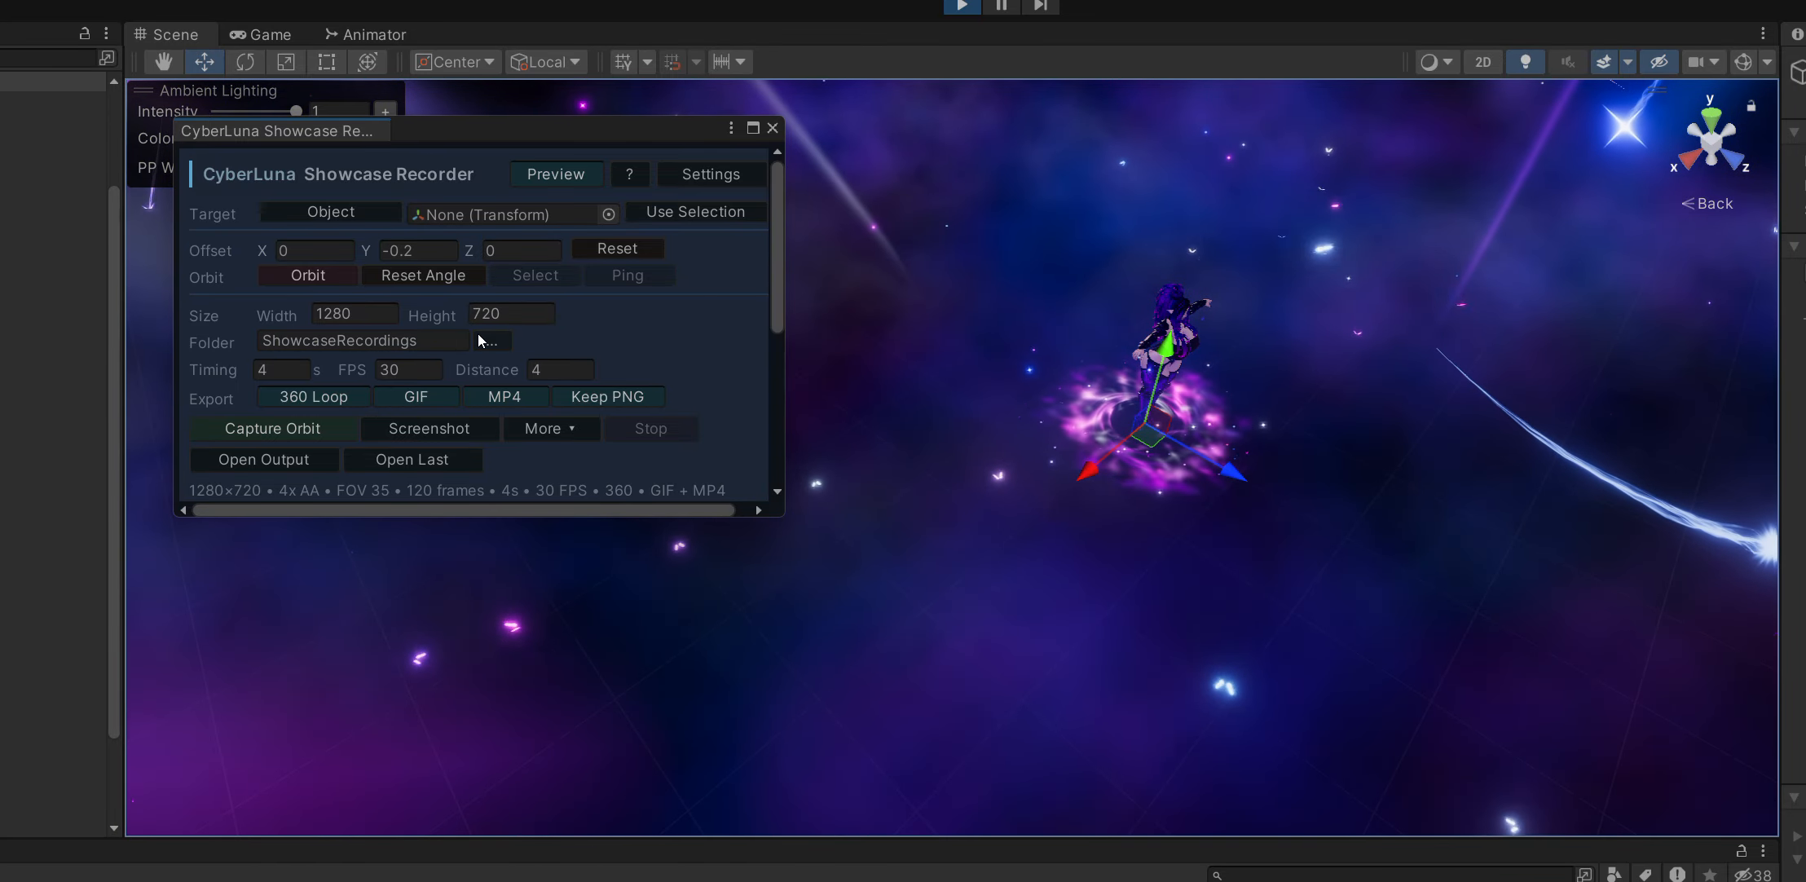
scroll(479, 341, down, 3)
click(270, 296)
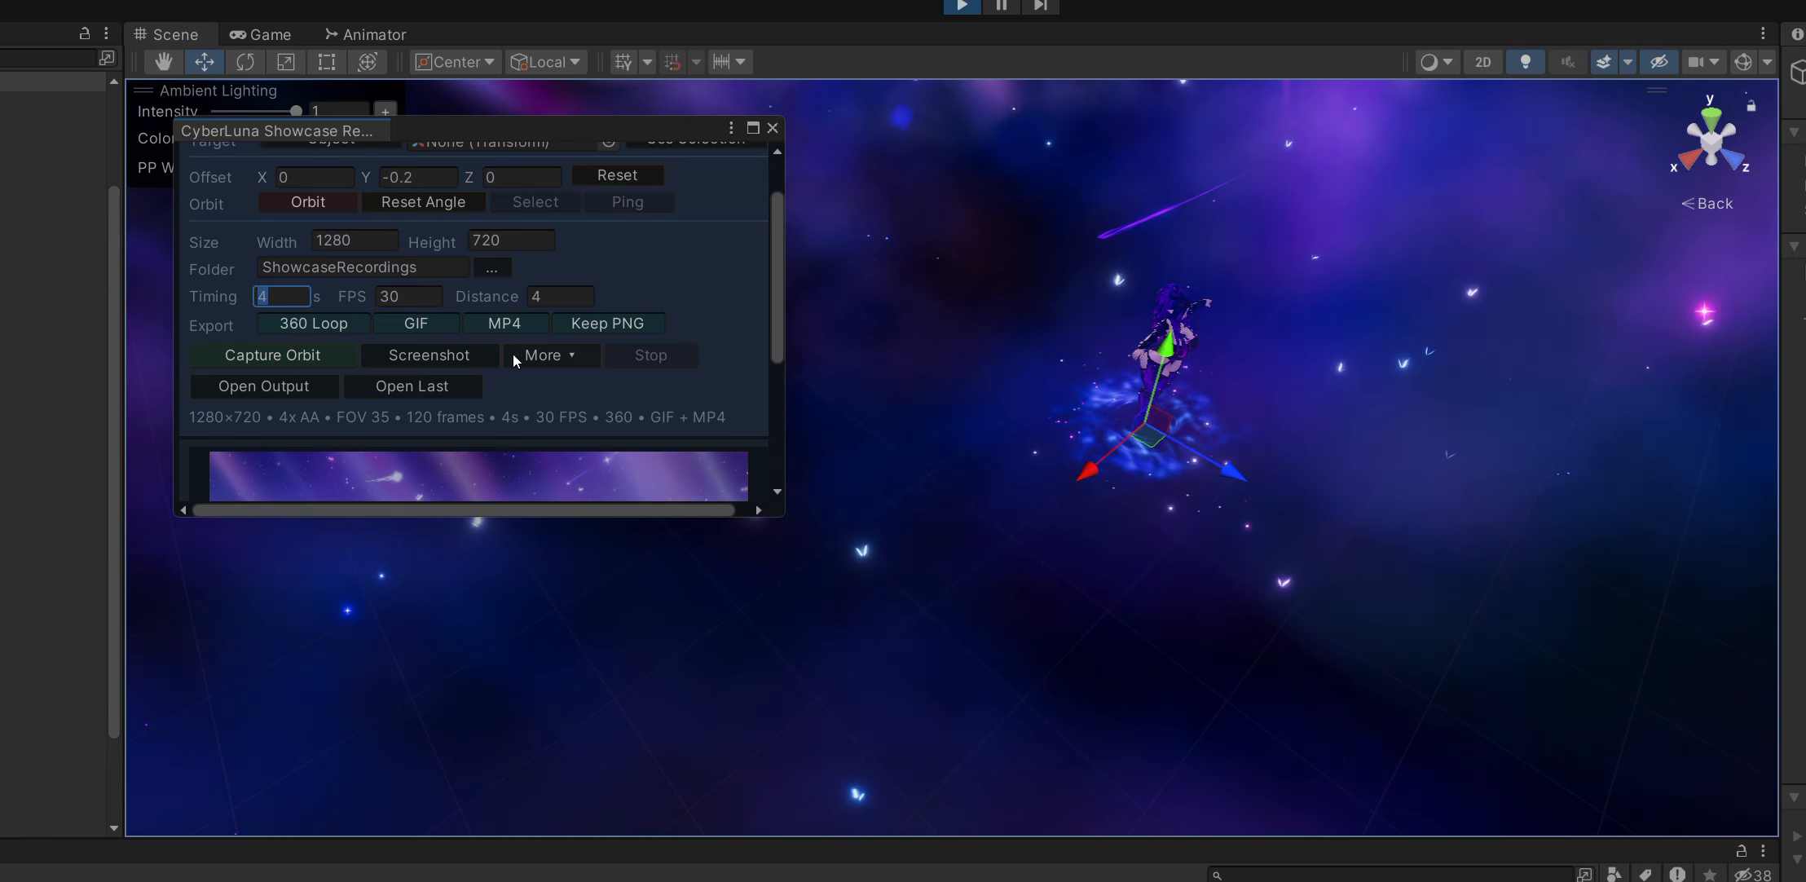
scroll(656, 358, up, 3)
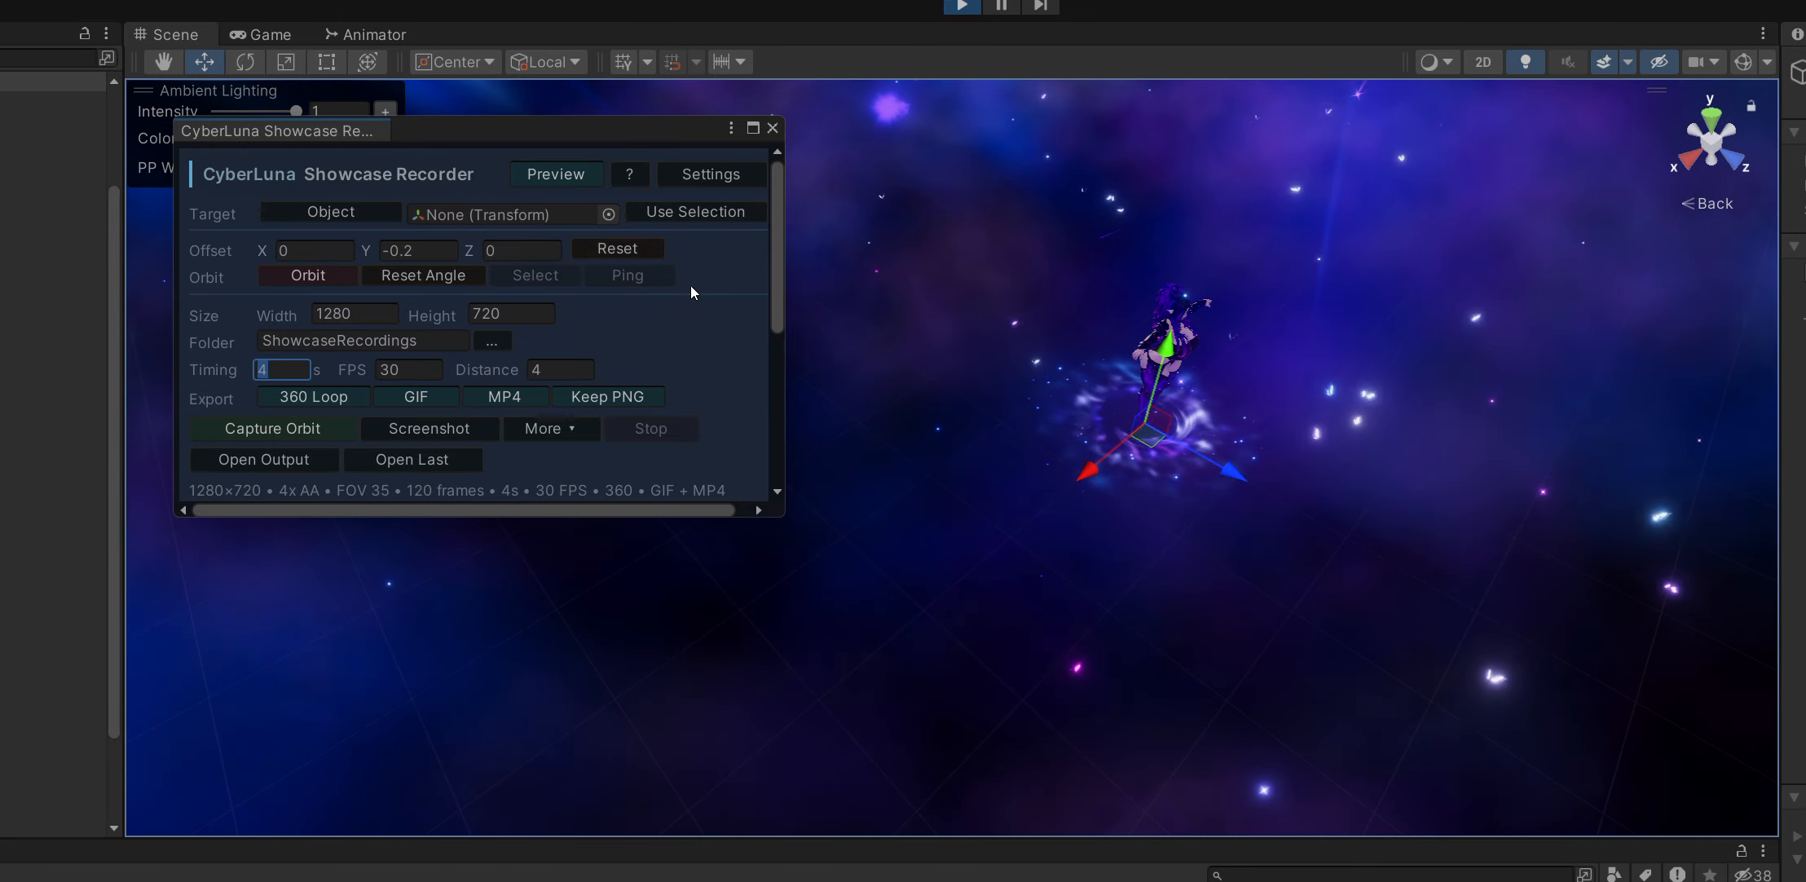